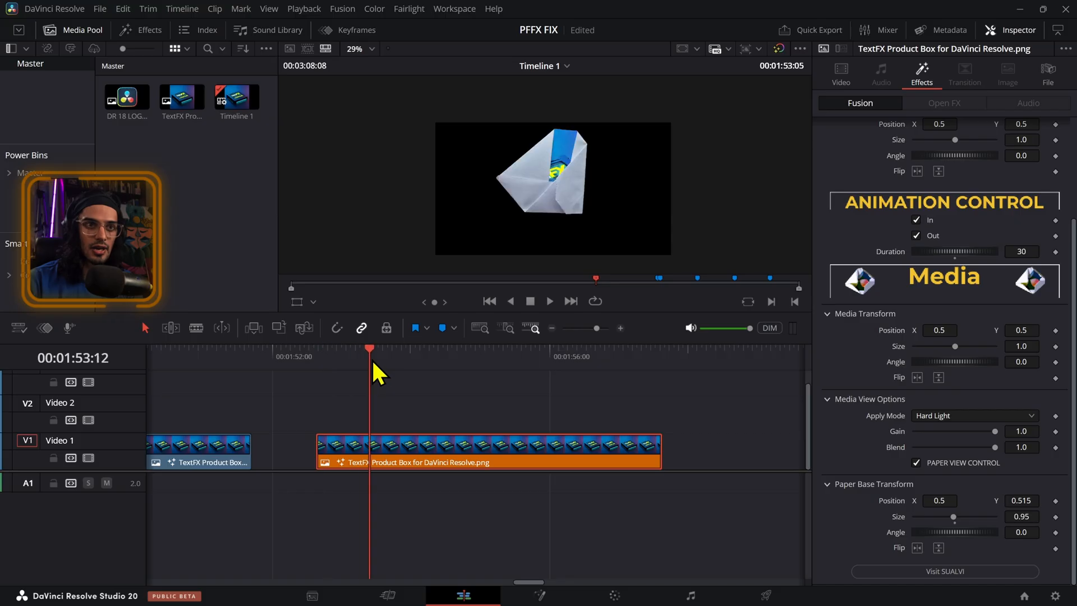
Open the PaperFoldCollage 18 effect's composition on the Fusion page and select its VERTICALADAPTATION node.
scroll(1038, 133, "up", 3)
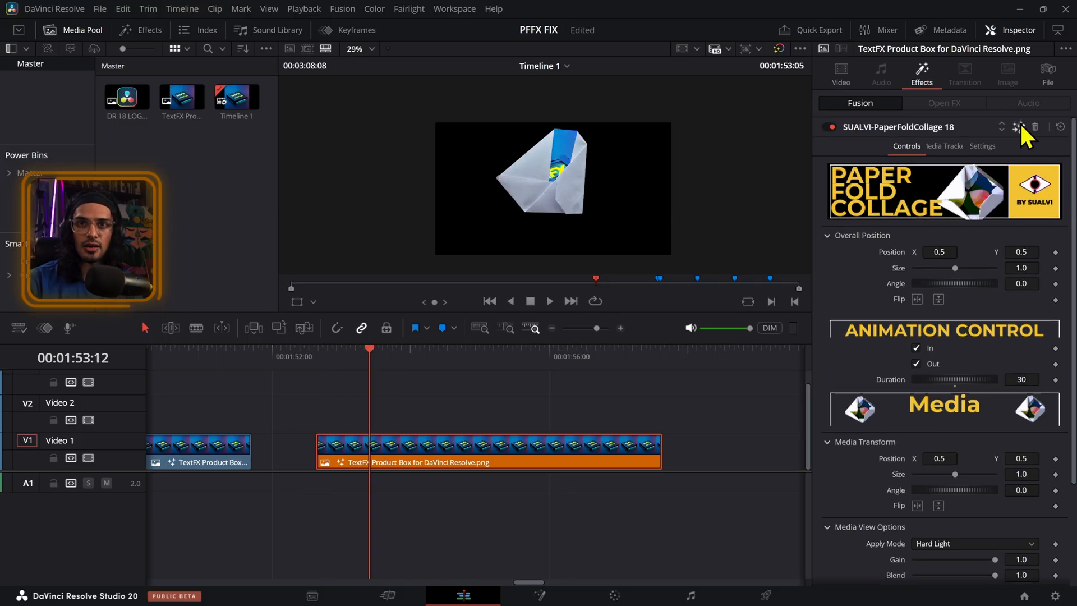
key("shift+5")
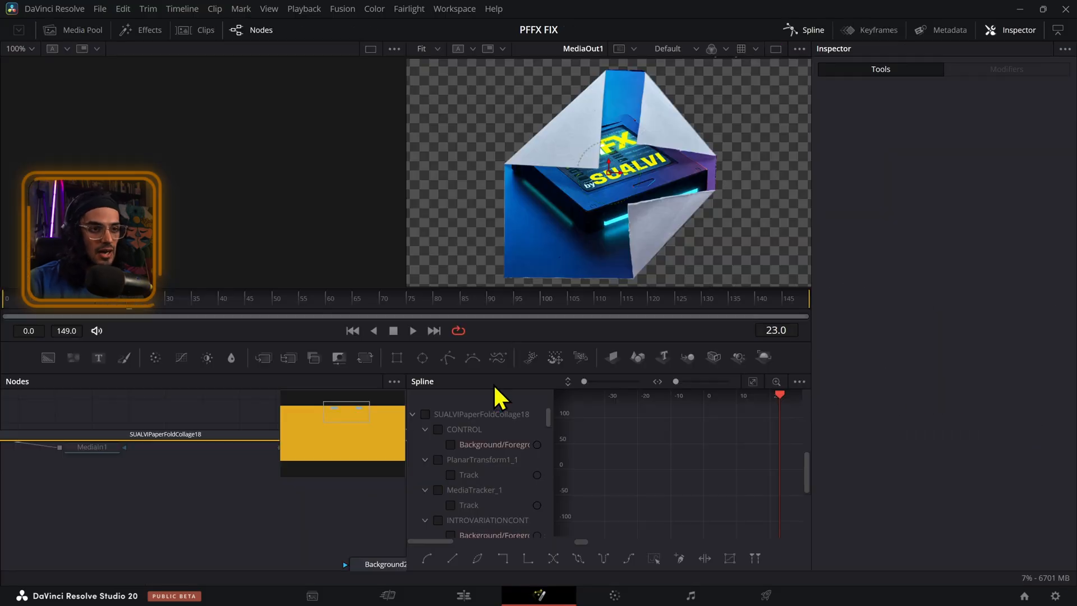
scroll(229, 496, "down", 6)
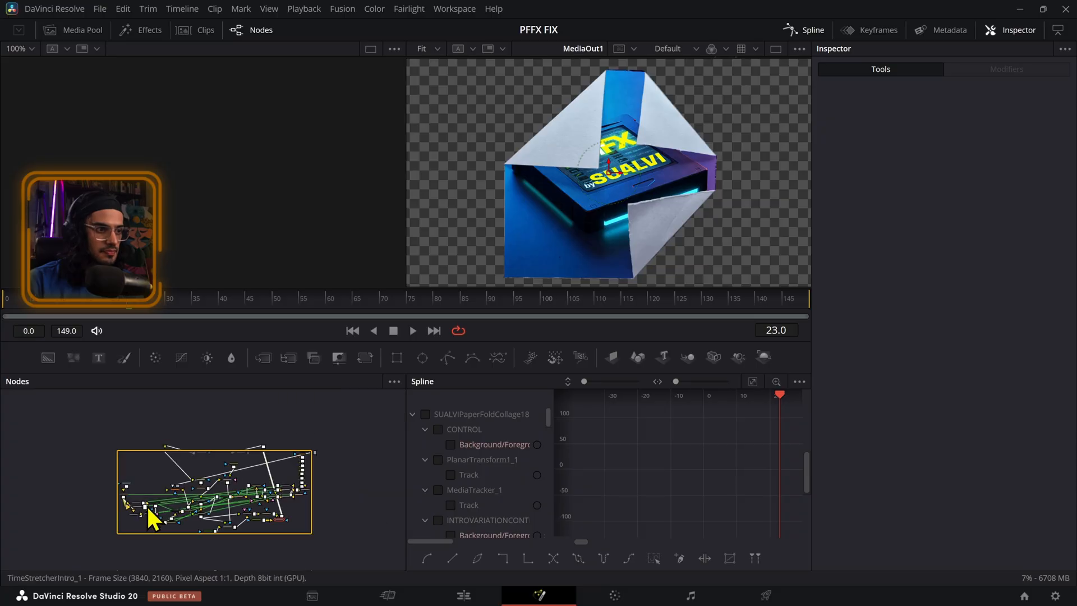
scroll(145, 501, "up", 4)
scroll(72, 483, "up", 4)
scroll(168, 499, "down", 3)
scroll(334, 496, "down", 2)
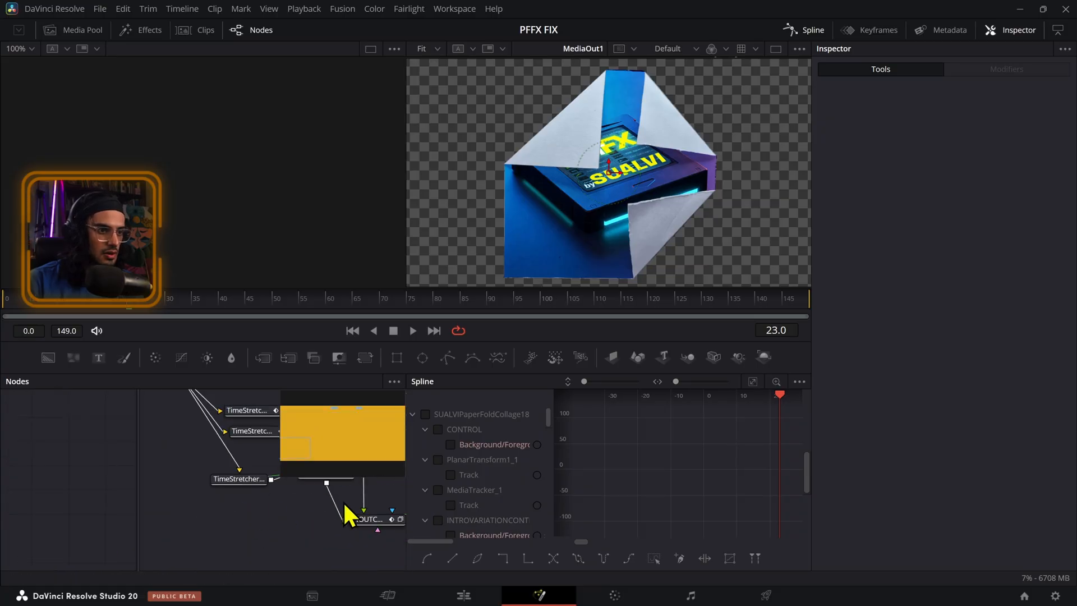
scroll(315, 507, "right", 3)
scroll(265, 503, "right", 3)
left_click(185, 521)
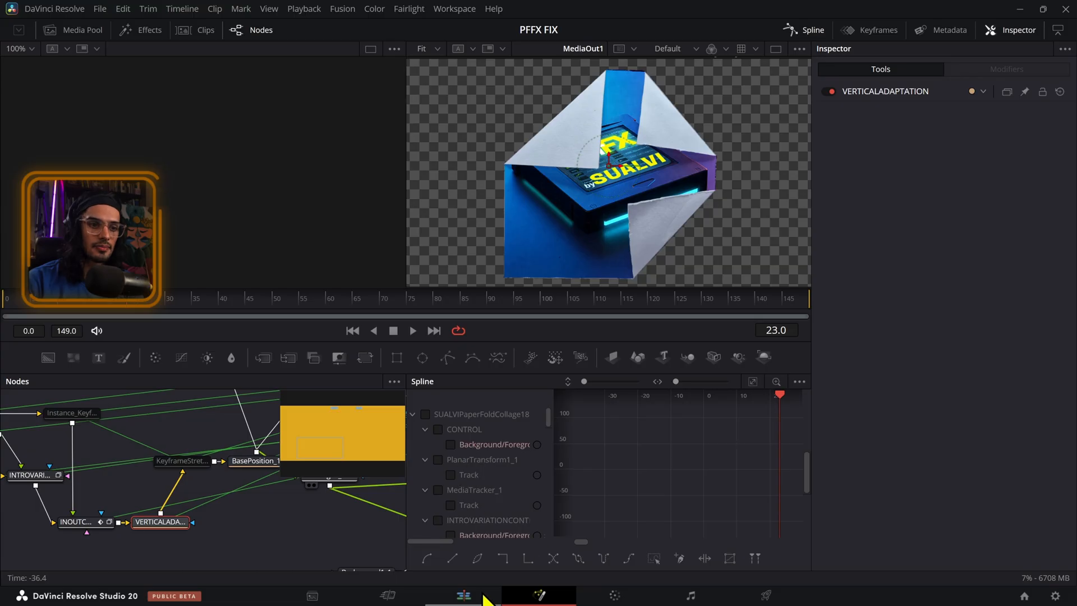
Return to the Edit page and preview the earlier Paper Fold Collage clips on the timeline, back to about 00:01:19:15.
left_click(463, 596)
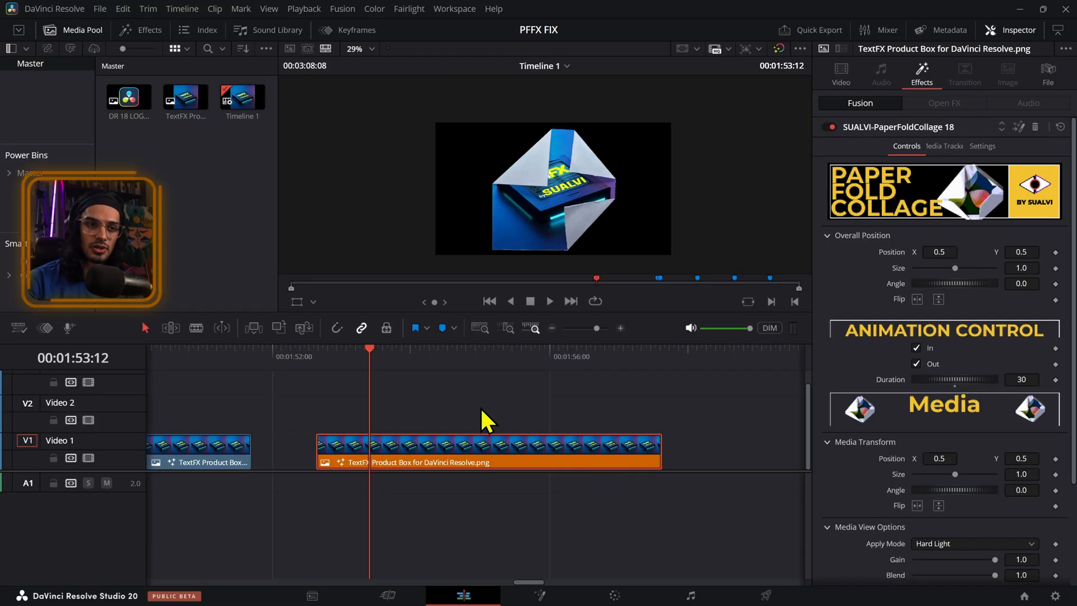
scroll(486, 421, "down", 5)
left_click_drag(354, 381, 232, 370)
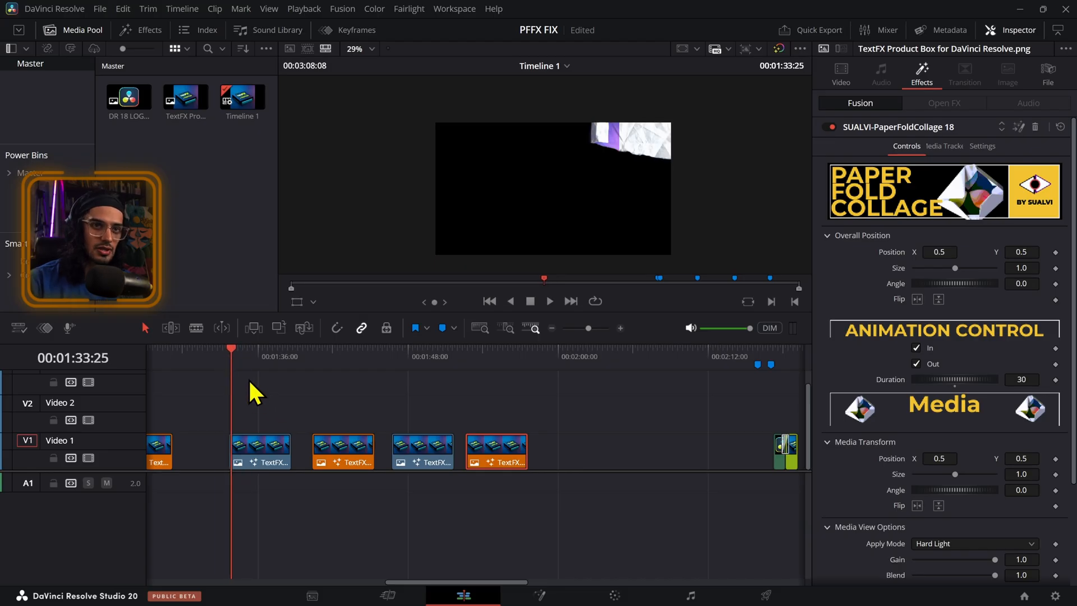
scroll(288, 416, "left", 6)
left_click(321, 359)
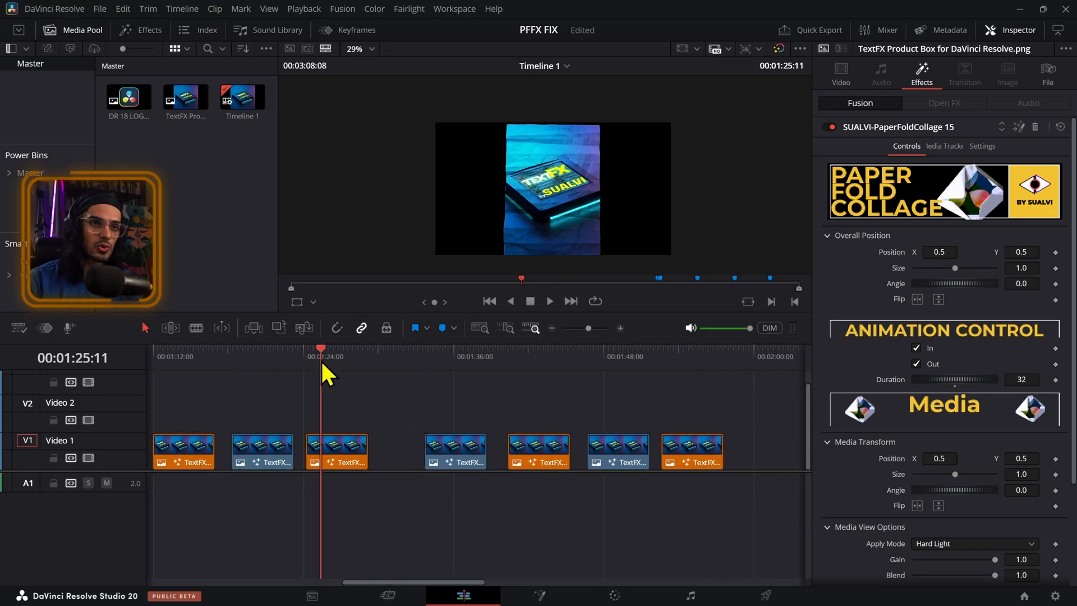
key("shift+Left")
scroll(385, 433, "left", 5)
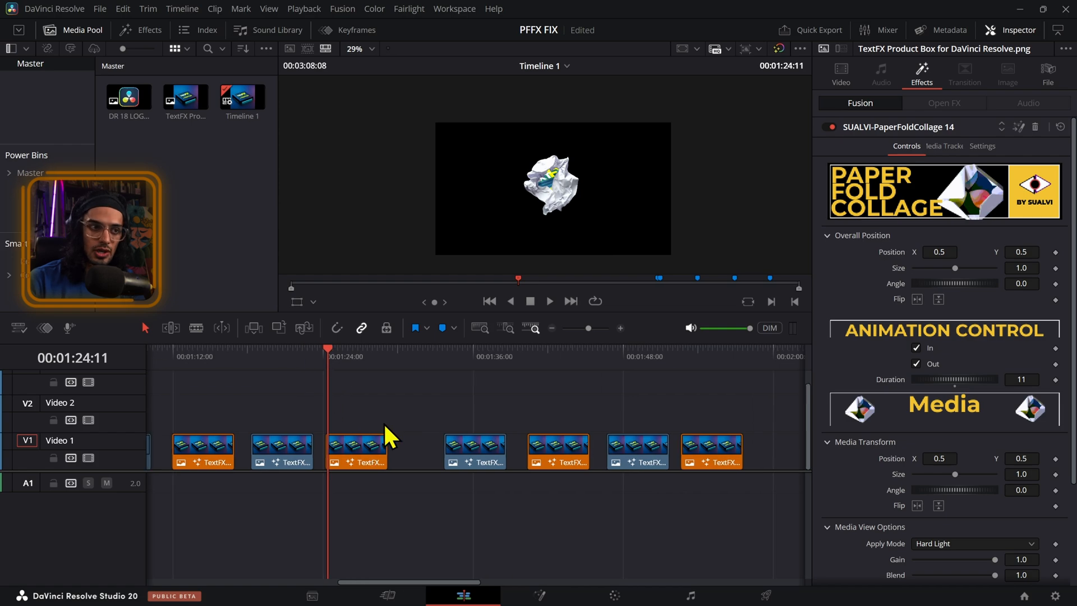
left_click_drag(420, 379, 414, 372)
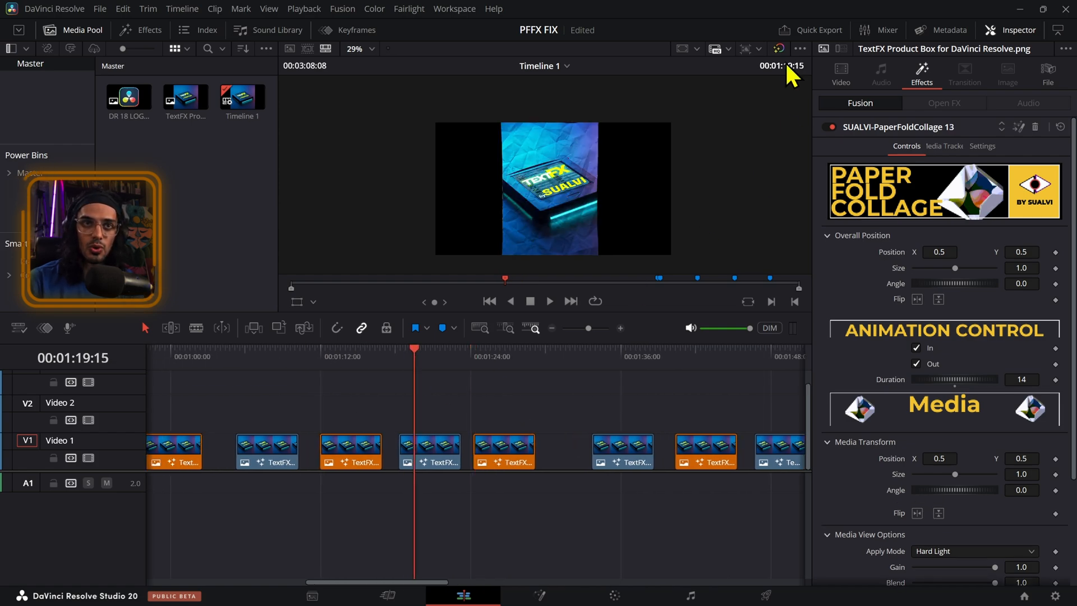
Switch the timeline resolution to Portrait 1080 x 1920 and preview the fold clip near 00:01:06.
left_click(760, 48)
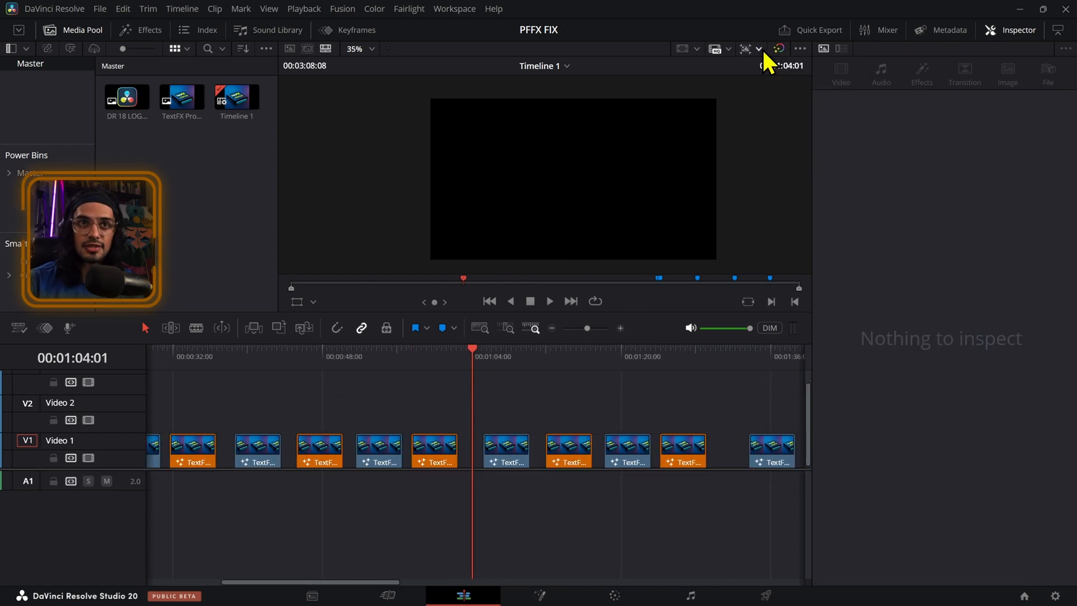
left_click(758, 48)
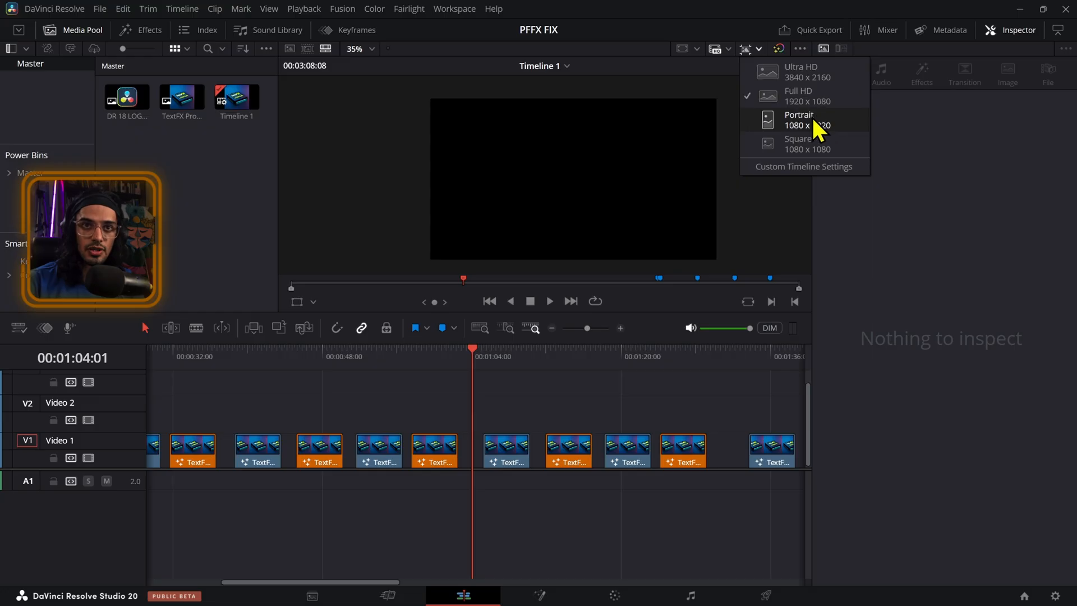
left_click(809, 125)
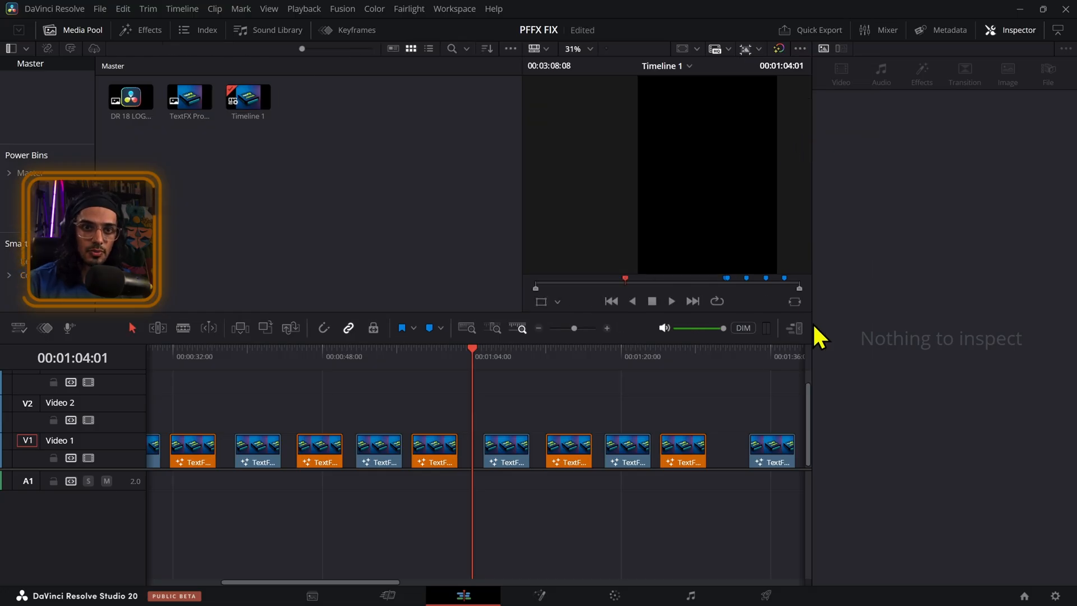
left_click_drag(409, 364, 423, 367)
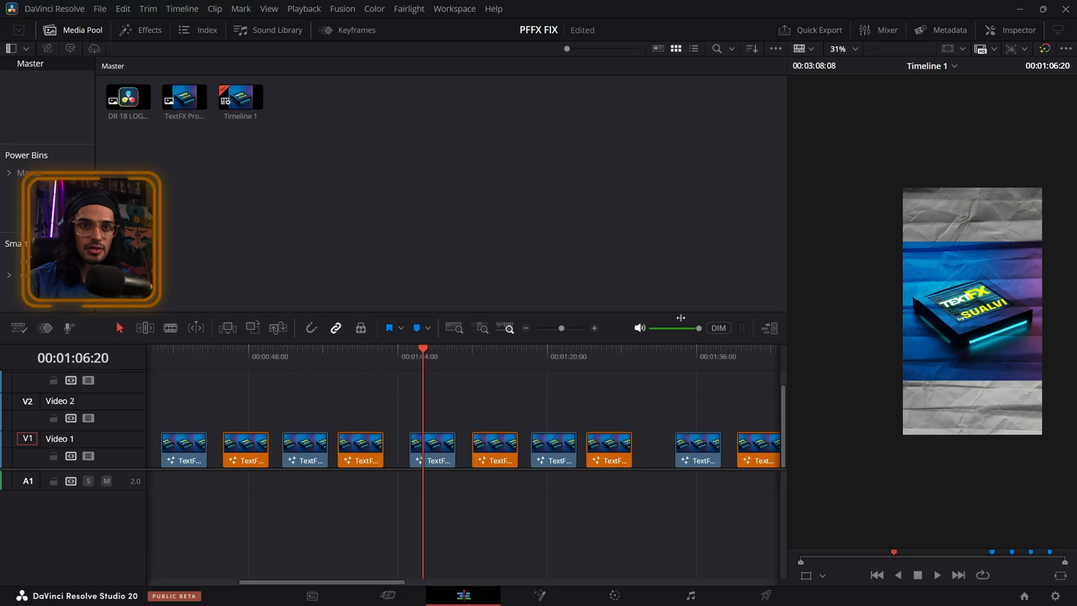
scroll(948, 312, "up", 4)
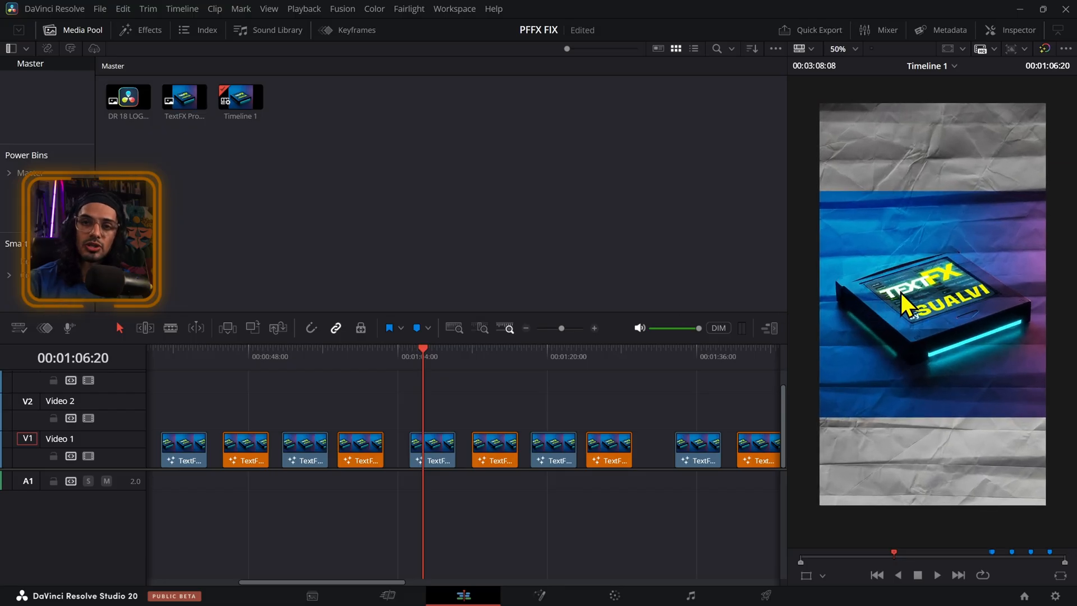
mouse_move(396, 358)
left_mouse_down()
mouse_move(447, 371)
mouse_move(342, 376)
mouse_move(403, 377)
left_mouse_up()
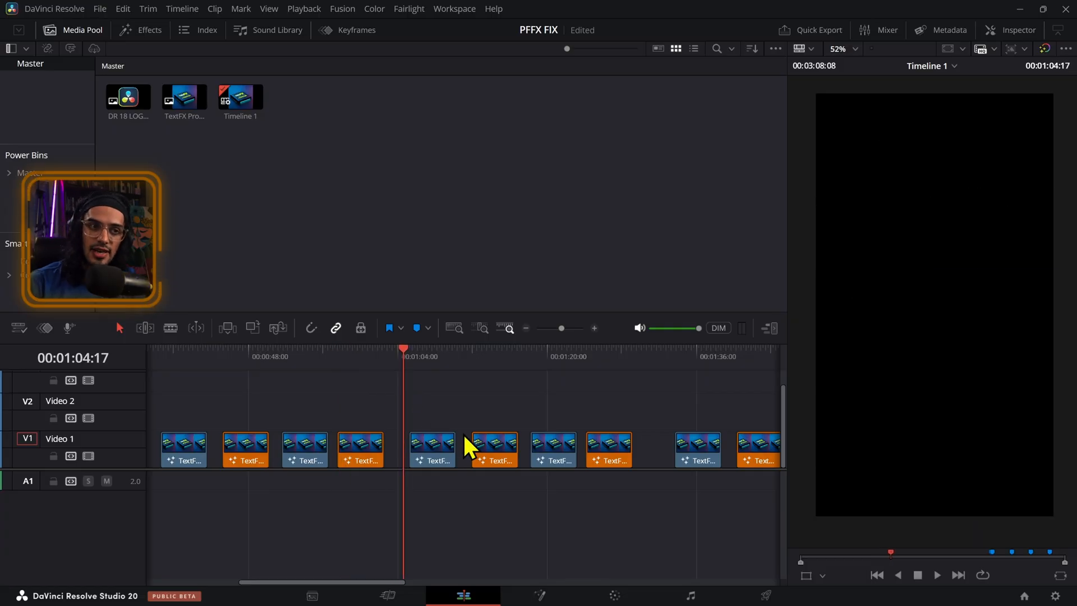
left_click(410, 356)
left_click(394, 356)
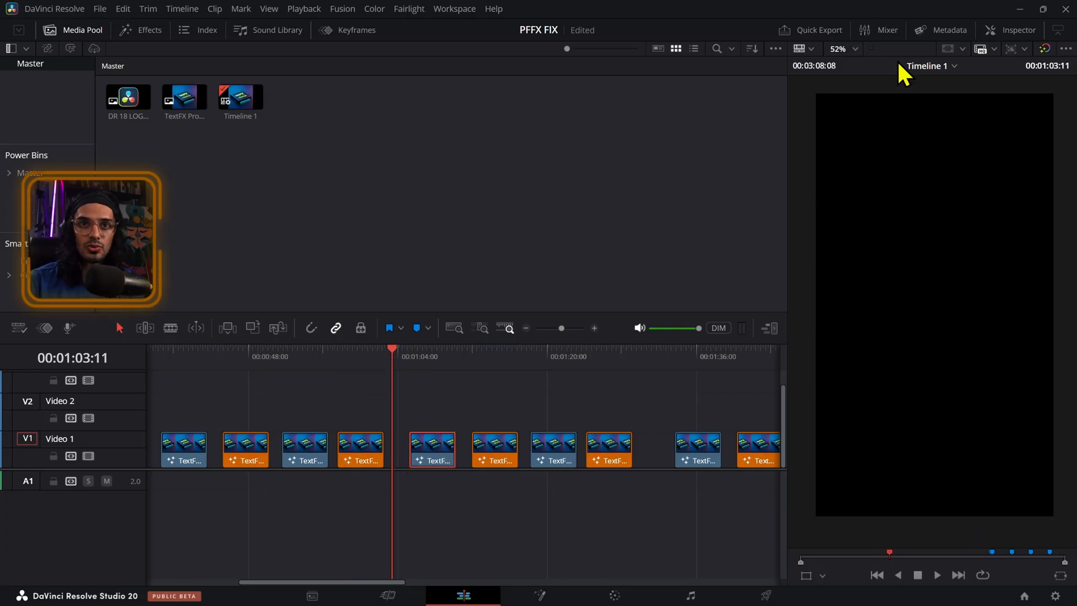
Set the timeline resolution to Full HD 1920 x 1080 and preview the fold clip at 00:01:05:24.
left_click(1023, 49)
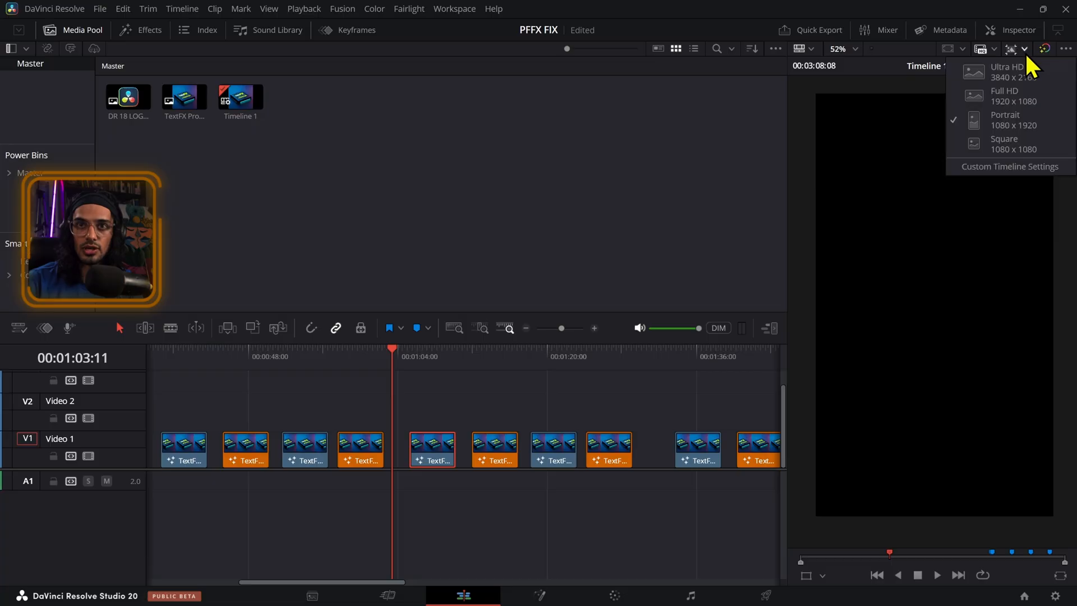
left_click(1021, 88)
mouse_move(398, 365)
left_mouse_down()
mouse_move(431, 364)
mouse_move(349, 366)
mouse_move(384, 365)
left_mouse_up()
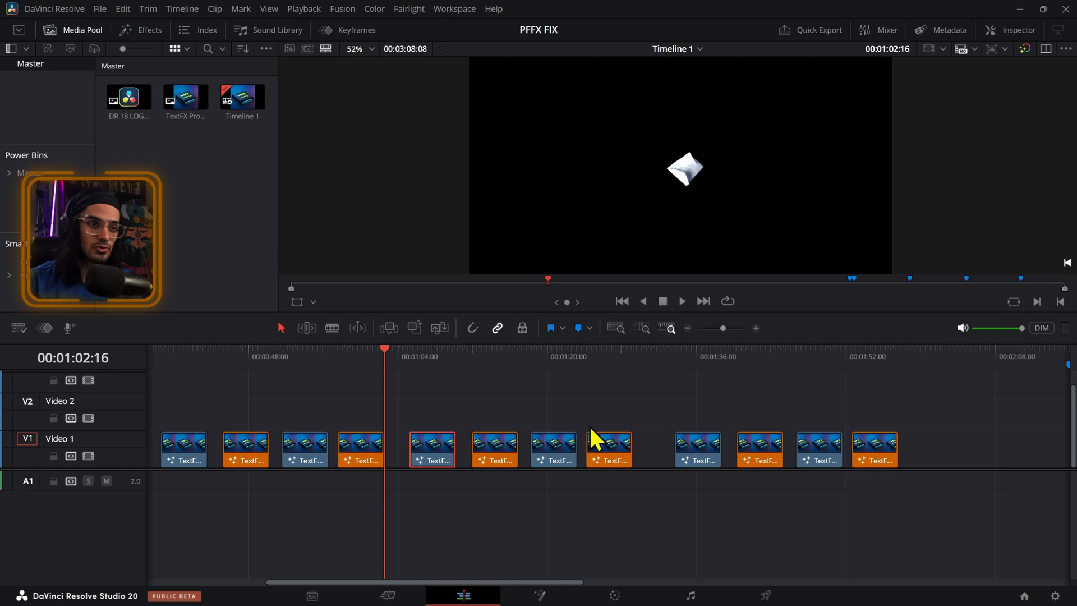
left_click(415, 370)
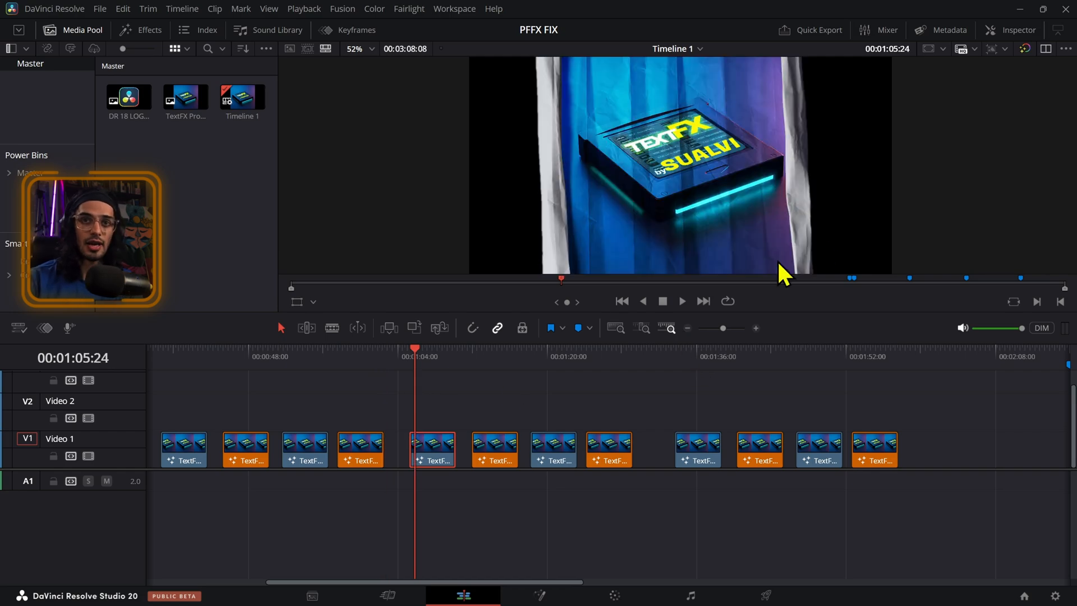
Show the selected clip's Fusion effect controls and review its animation, media and paper base settings.
left_click(995, 34)
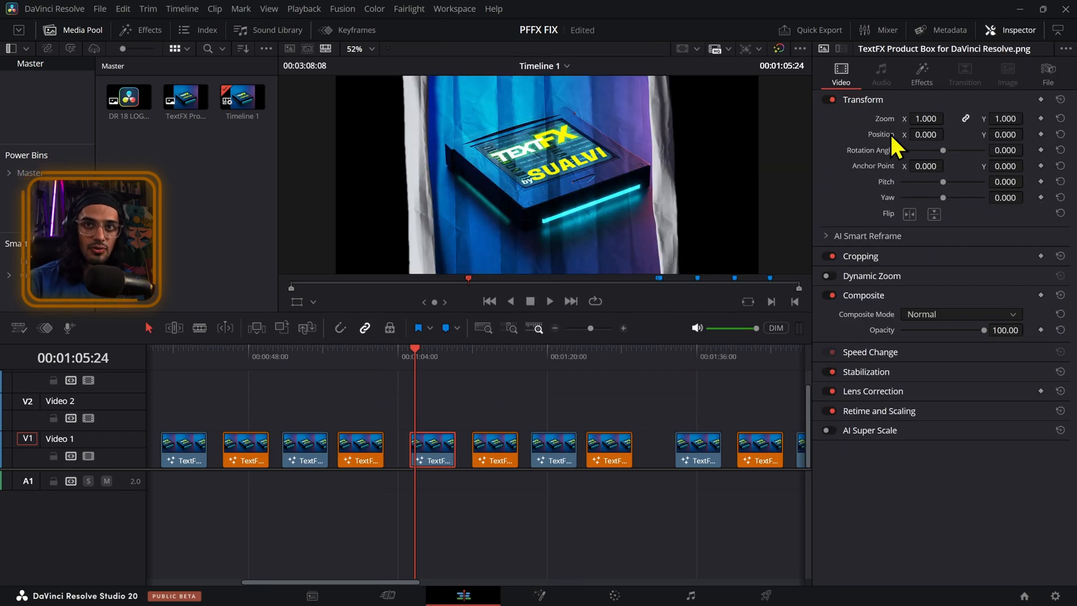
left_click(922, 74)
scroll(945, 273, "down", 3)
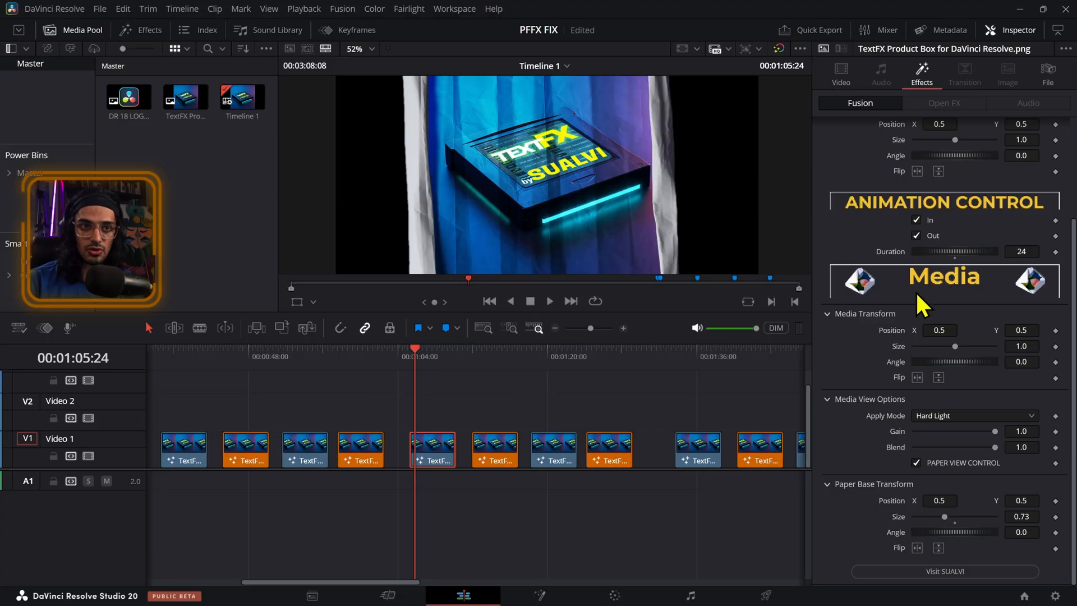
scroll(631, 198, "down", 2)
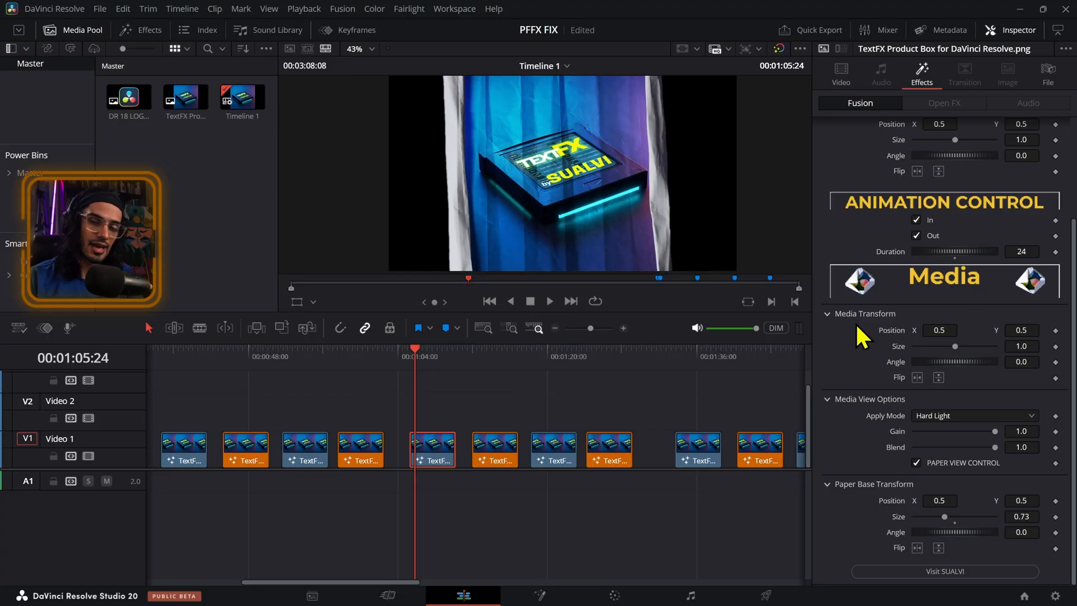
scroll(954, 227, "up", 3)
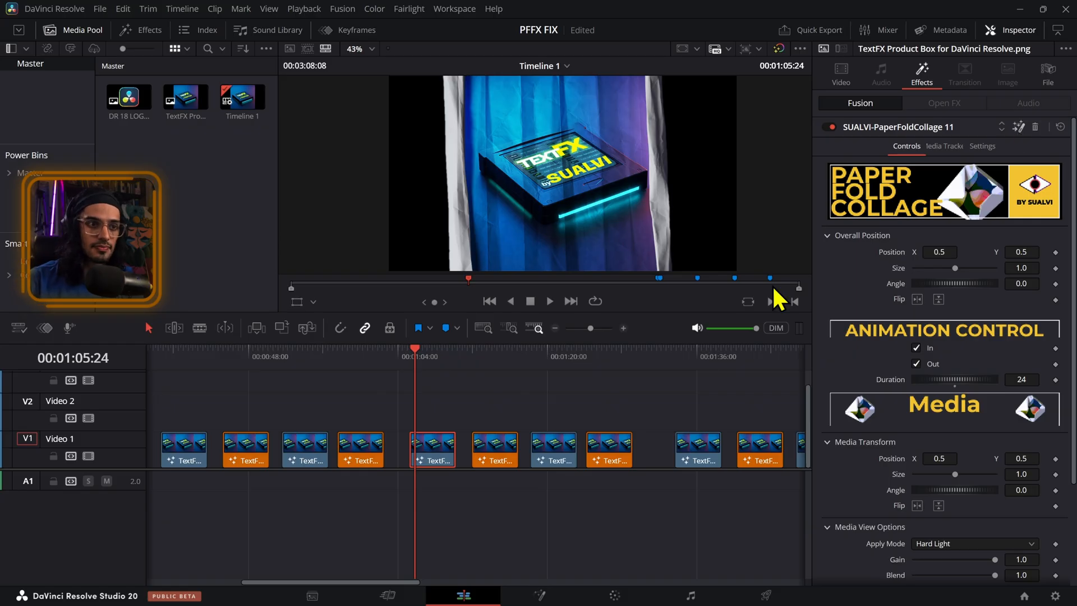
Open the PaperFoldCollage 11 composition on the Fusion page and hide the Spline editor to widen the node graph.
key("shift+5")
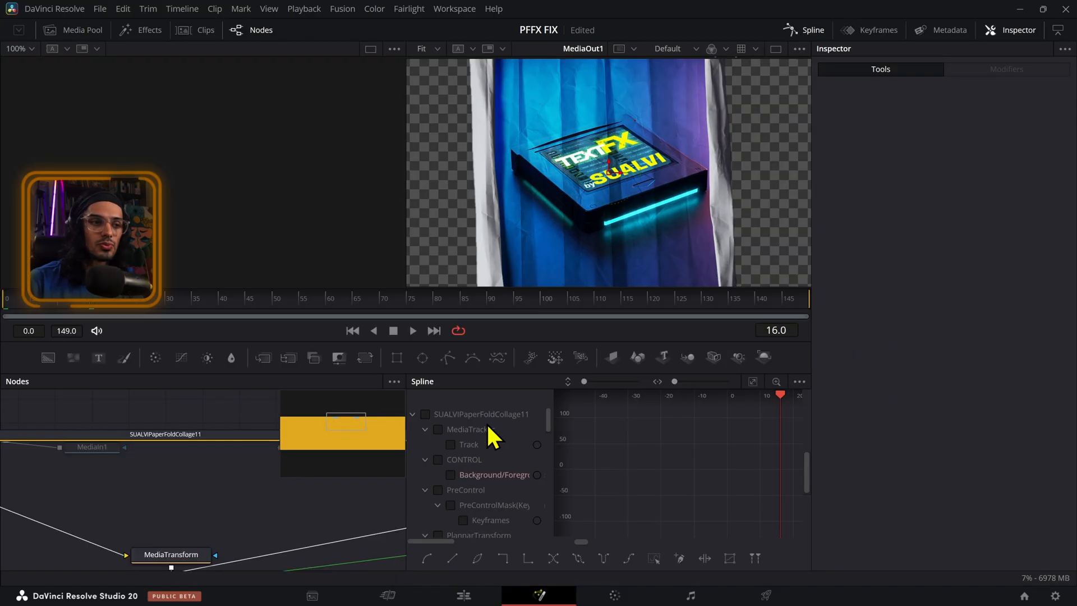
scroll(255, 517, "down", 3)
scroll(254, 517, "down", 3)
scroll(289, 454, "up", 3)
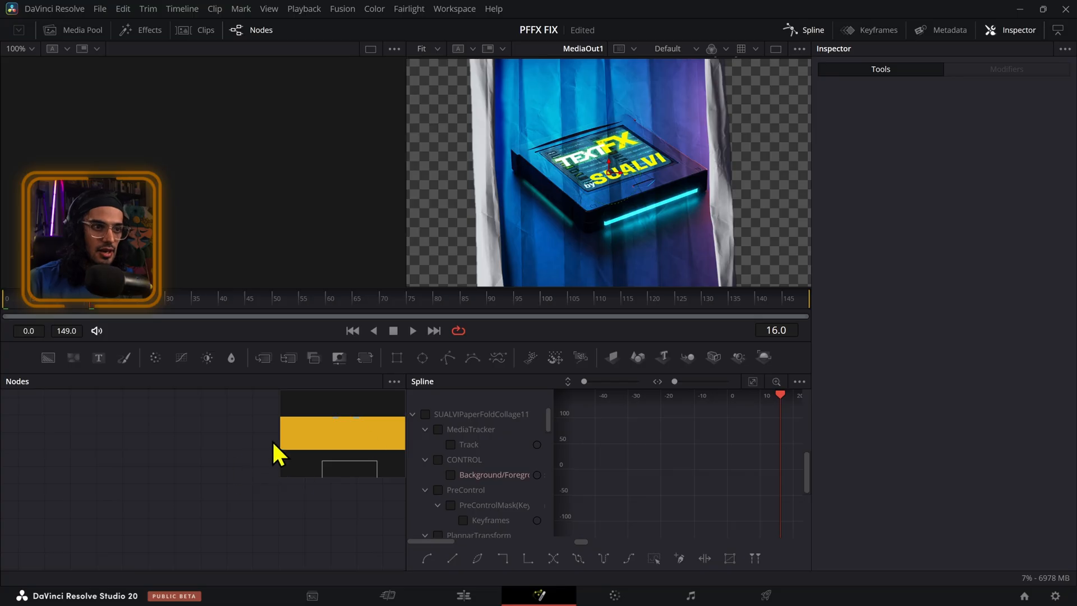
scroll(275, 443, "up", 2)
left_click(813, 37)
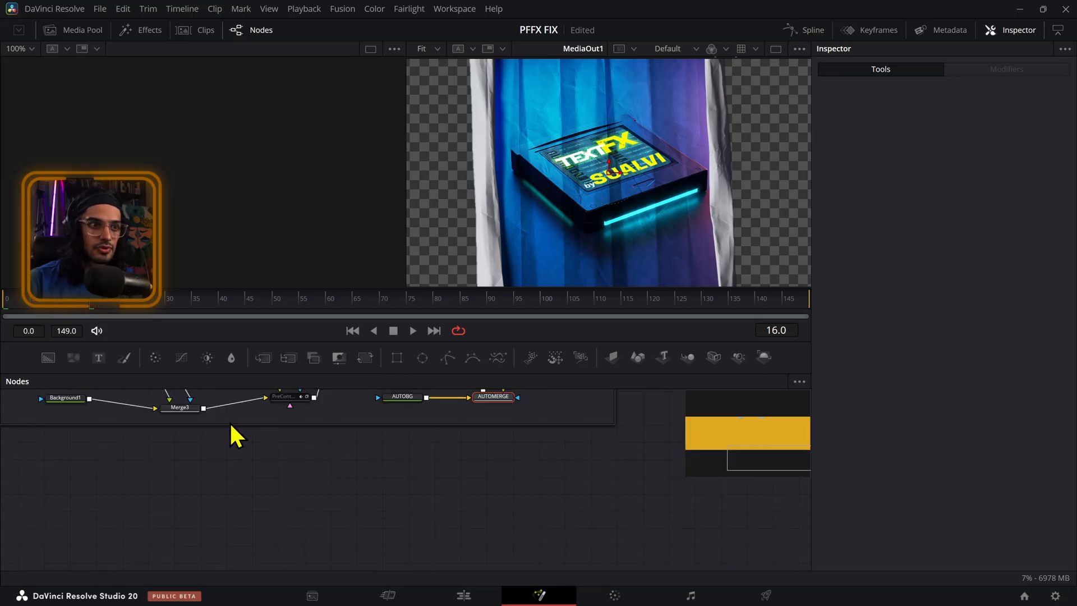
Find the AUTOBG background node in the node graph and show its image resolution settings.
scroll(234, 435, "down", 3)
scroll(287, 493, "up", 3)
scroll(564, 452, "up", 2)
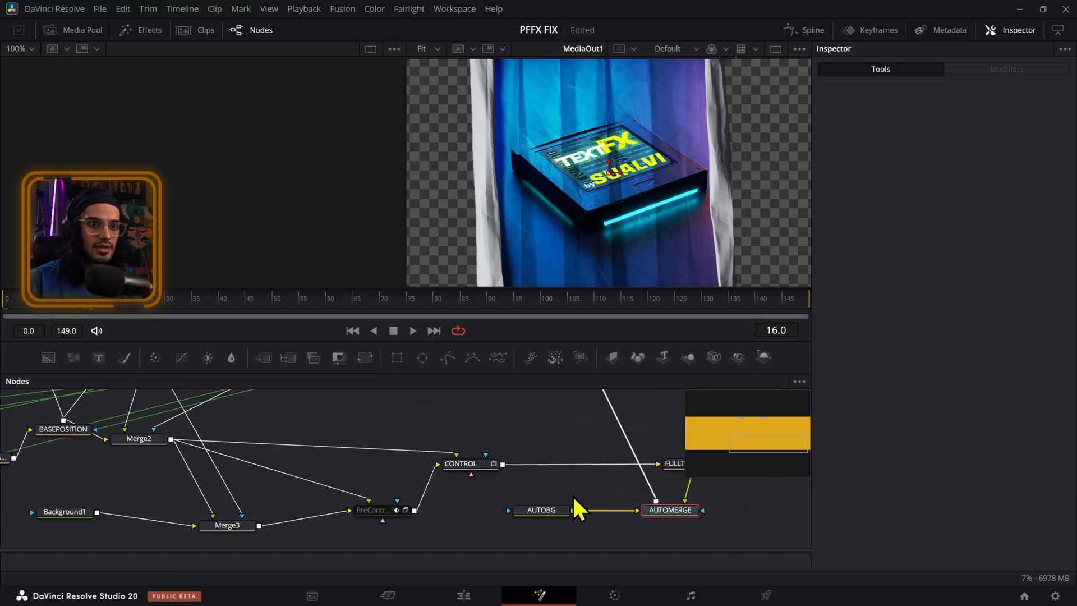
left_click(543, 511)
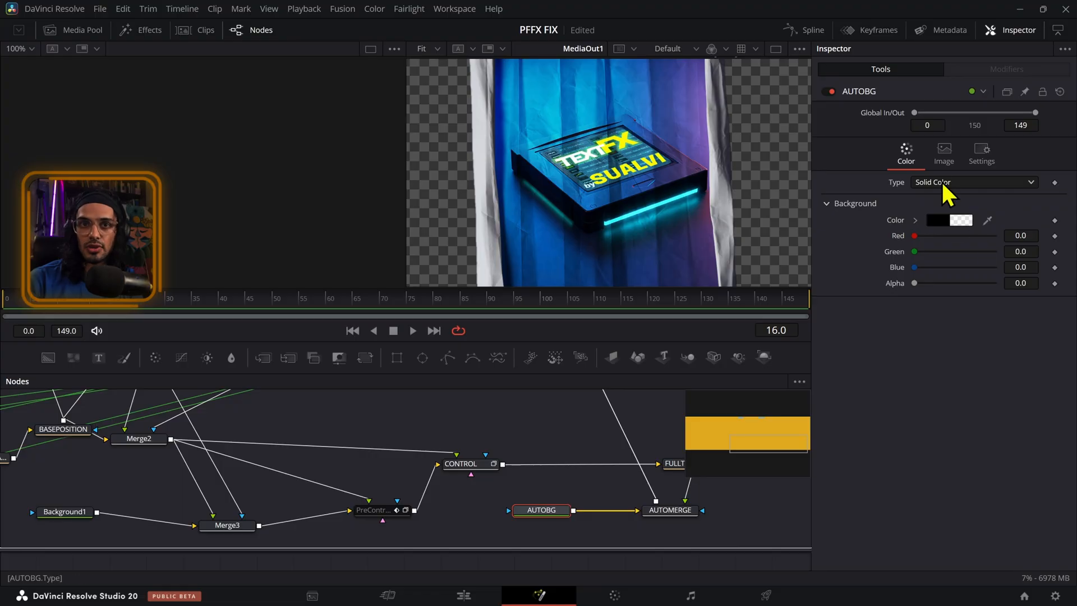
left_click(946, 157)
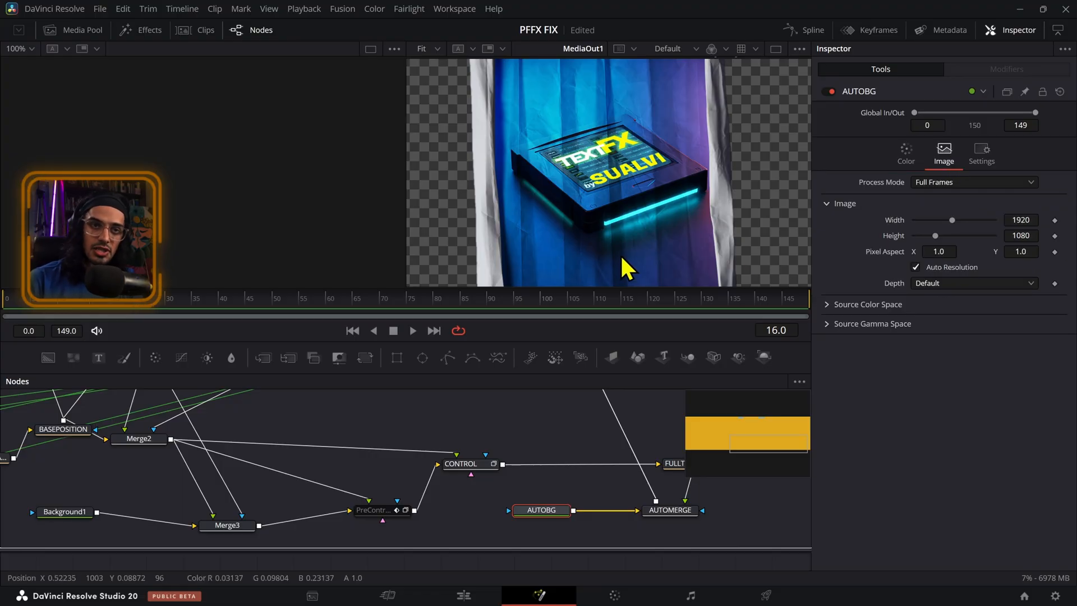
Select the VERTICALADAPTATION transform node and examine its rotated frame against the output image in the viewer.
scroll(623, 253, "down", 2)
left_click_drag(203, 428, 533, 470)
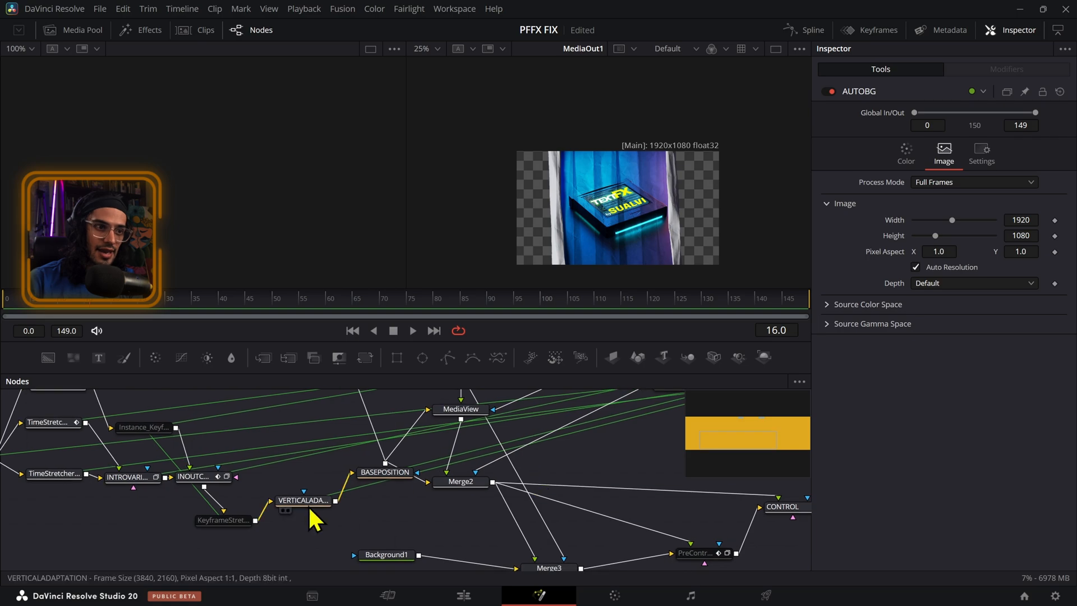
scroll(309, 507, "up", 3)
left_click(308, 509)
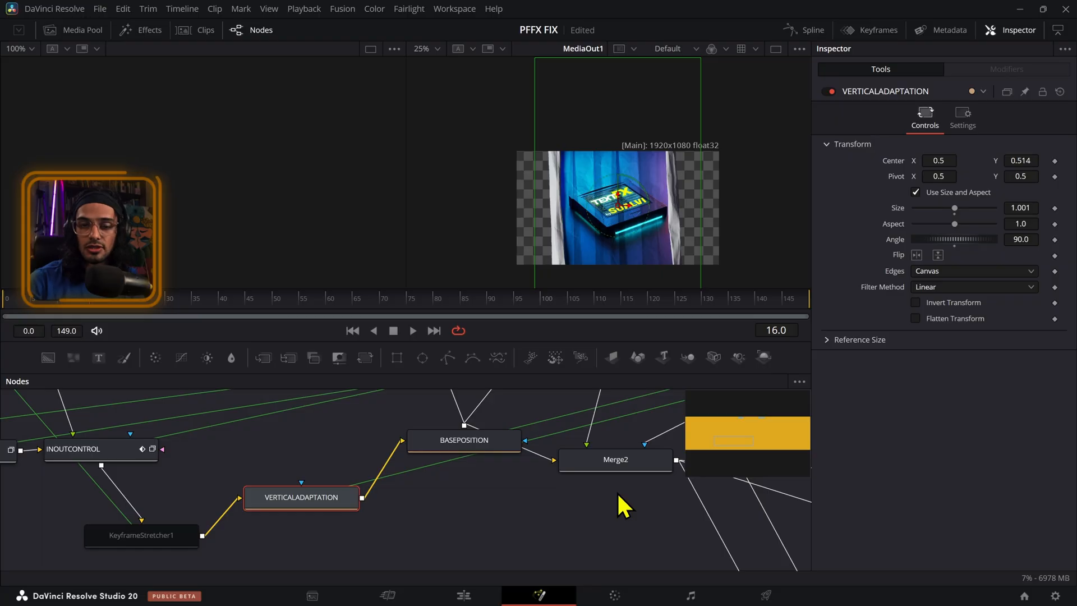
scroll(617, 176, "up", 2)
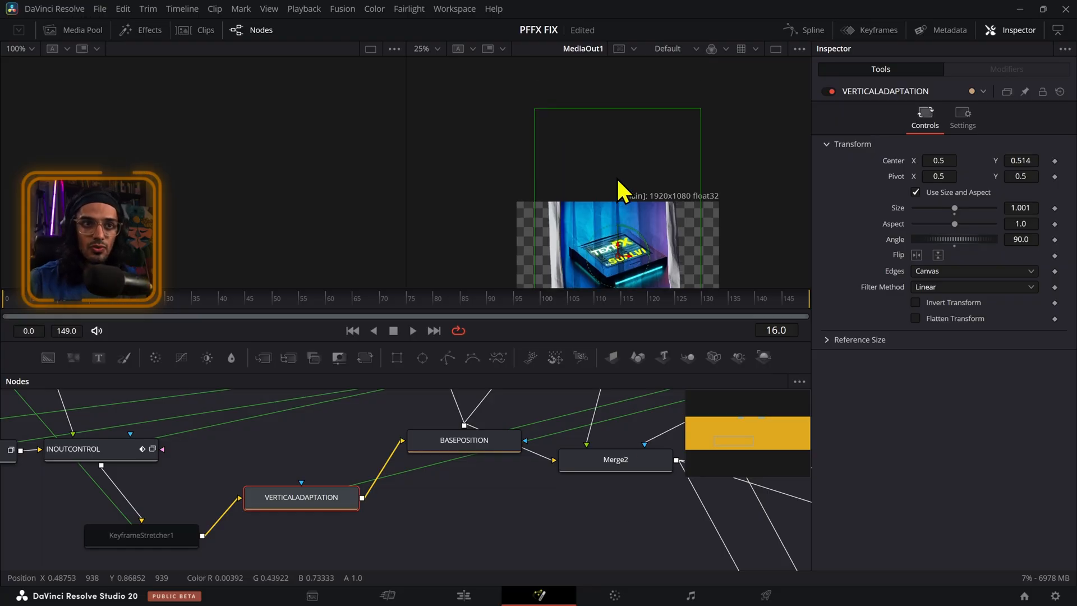
scroll(625, 201, "down", 2)
scroll(635, 222, "up", 1)
left_click_drag(635, 222, 642, 149)
scroll(627, 153, "up", 1)
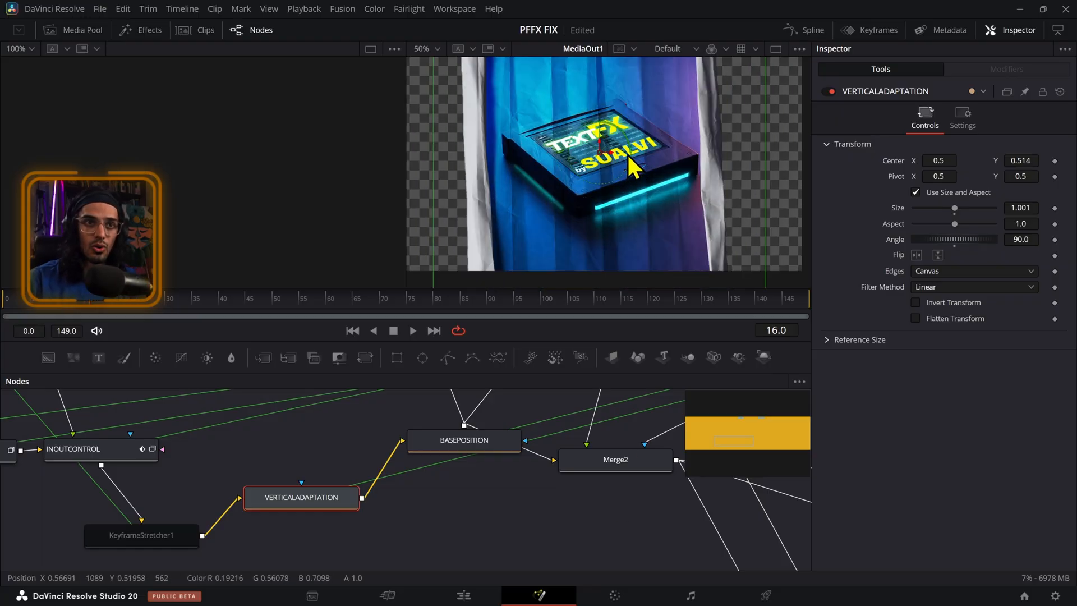
scroll(627, 168, "down", 1)
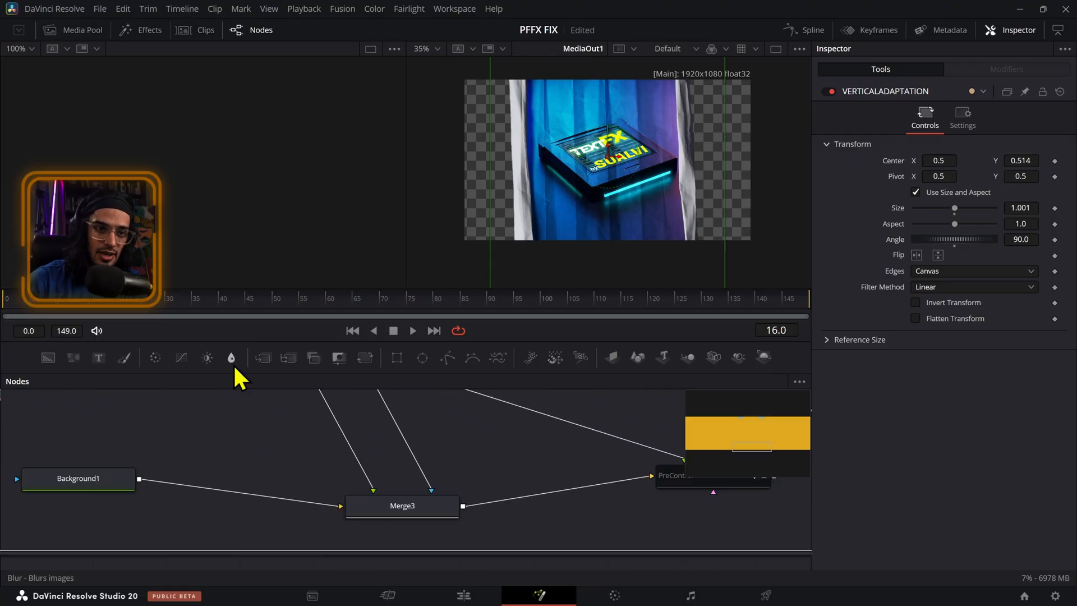
Turn off Auto Resolution on the AUTOBG background node and set its width to 1080 and height to 1920.
left_click(628, 477)
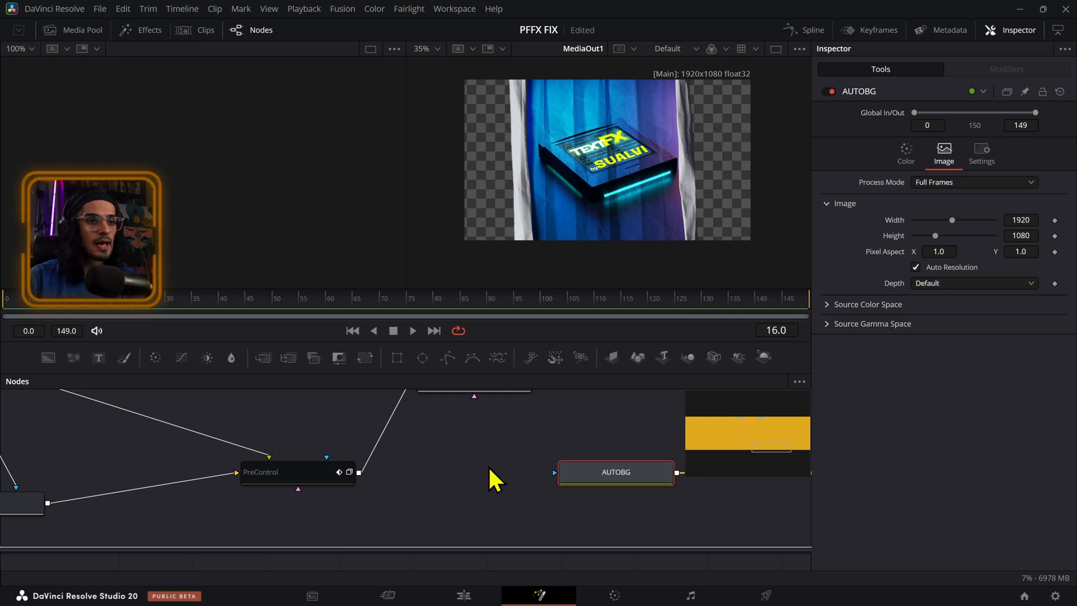
left_click(926, 267)
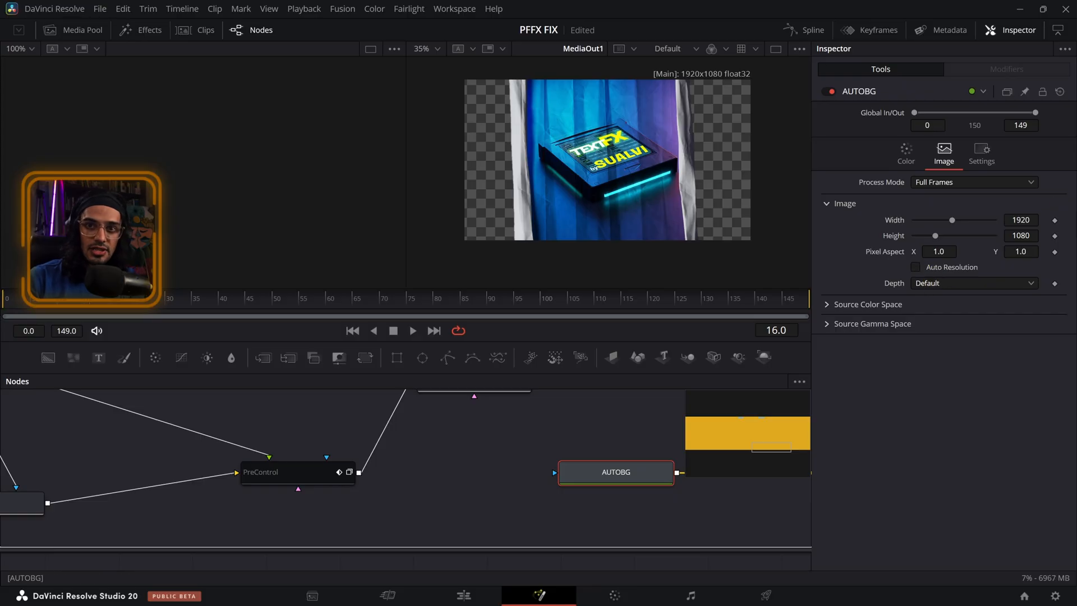
left_click(1021, 220)
type("1080")
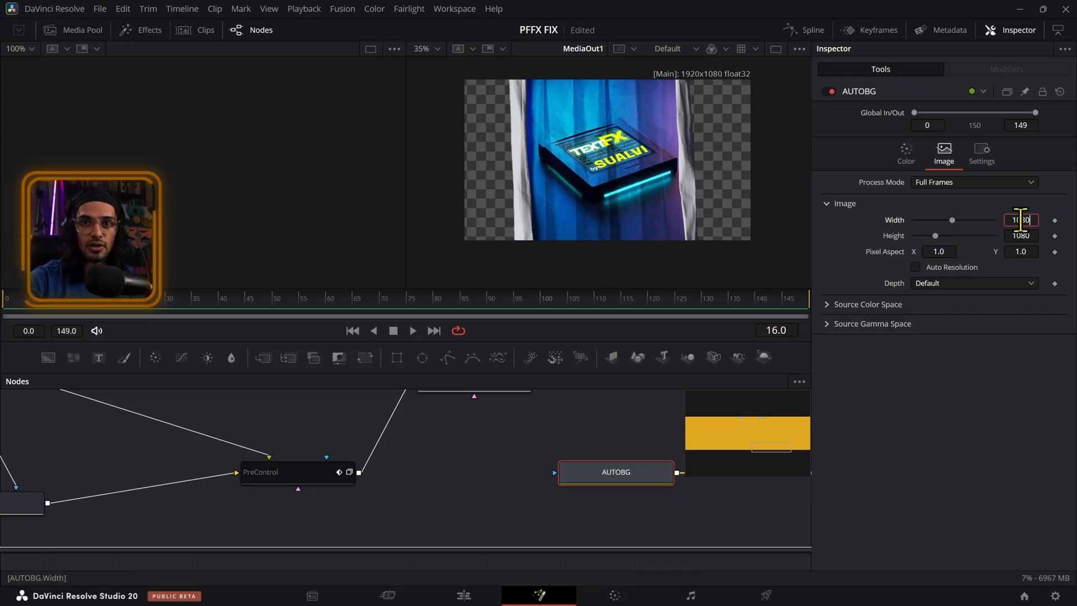
key("Tab")
type("1910")
key("Tab")
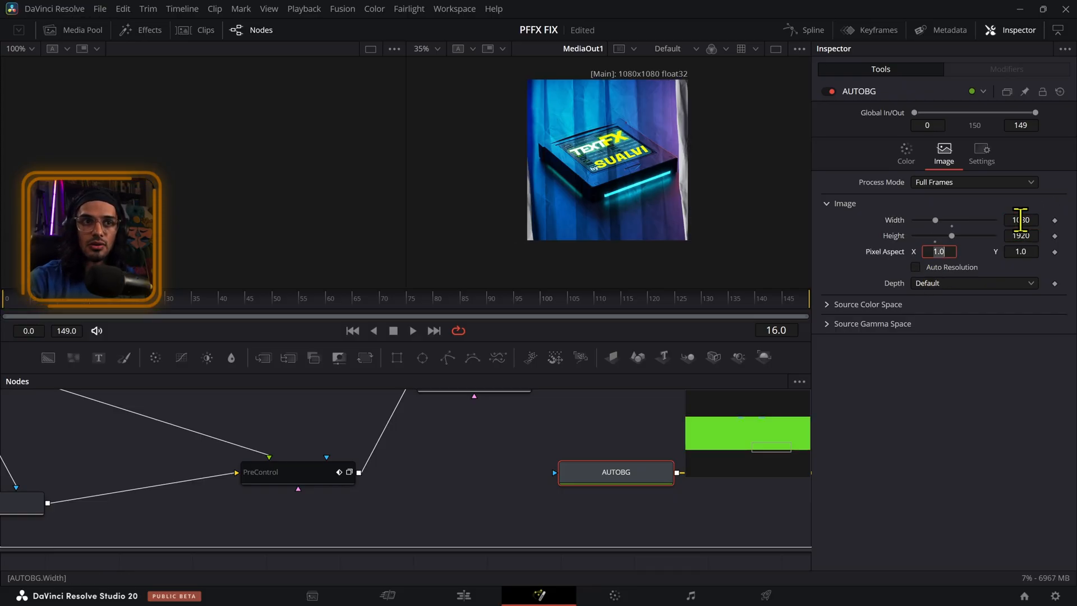
Check the portrait output at frame 26, then examine the Blend expression of the VERTICALADAPTATION node from beginning to end.
scroll(581, 204, "down", 4)
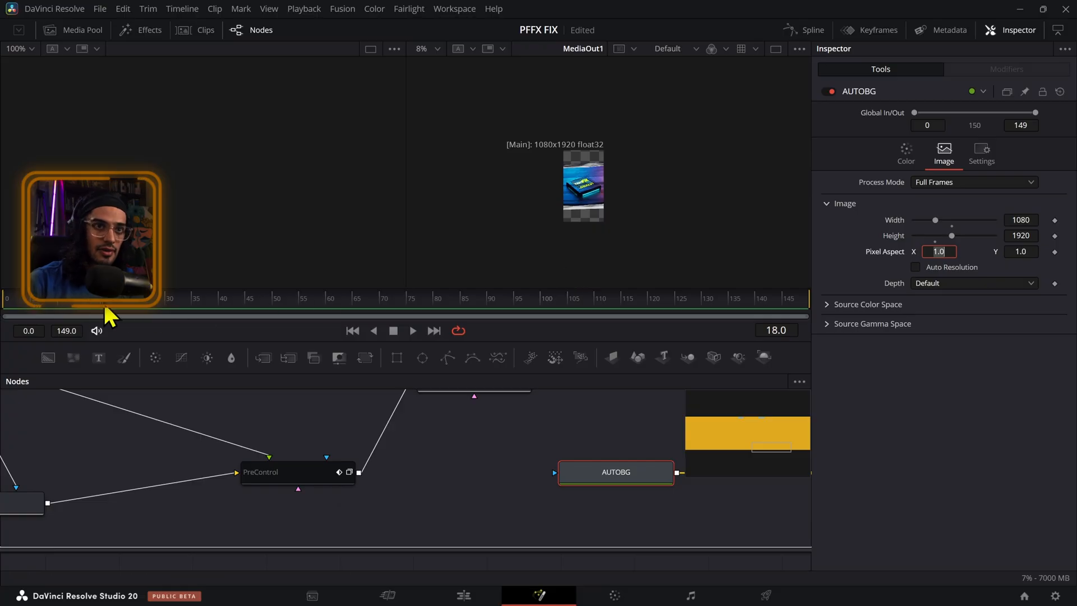
left_click_drag(104, 308, 148, 309)
left_click_drag(232, 429, 643, 498)
left_click_drag(189, 459, 446, 510)
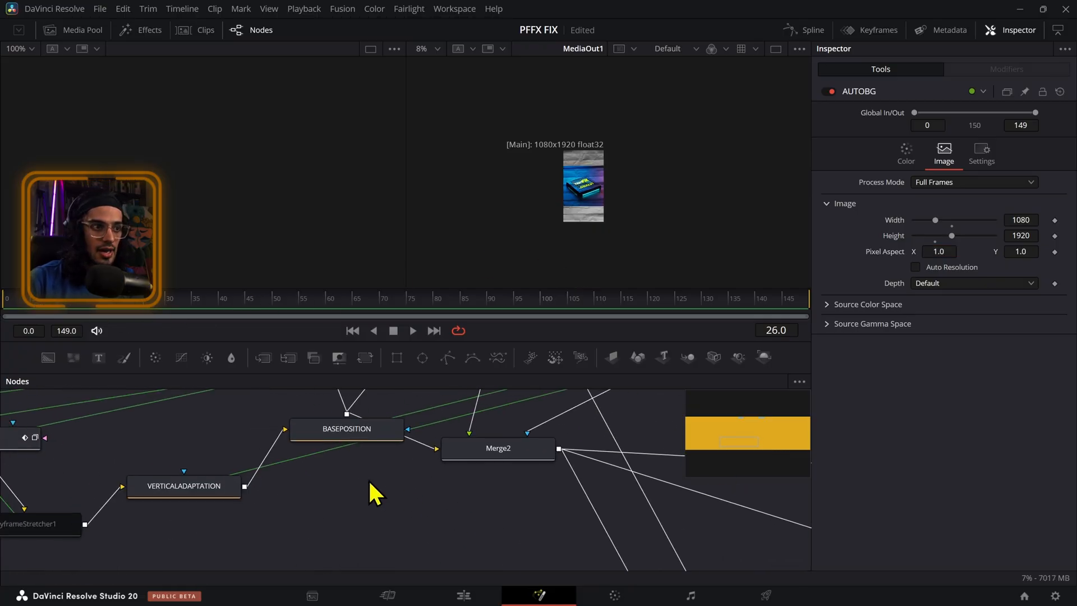
left_click(196, 486)
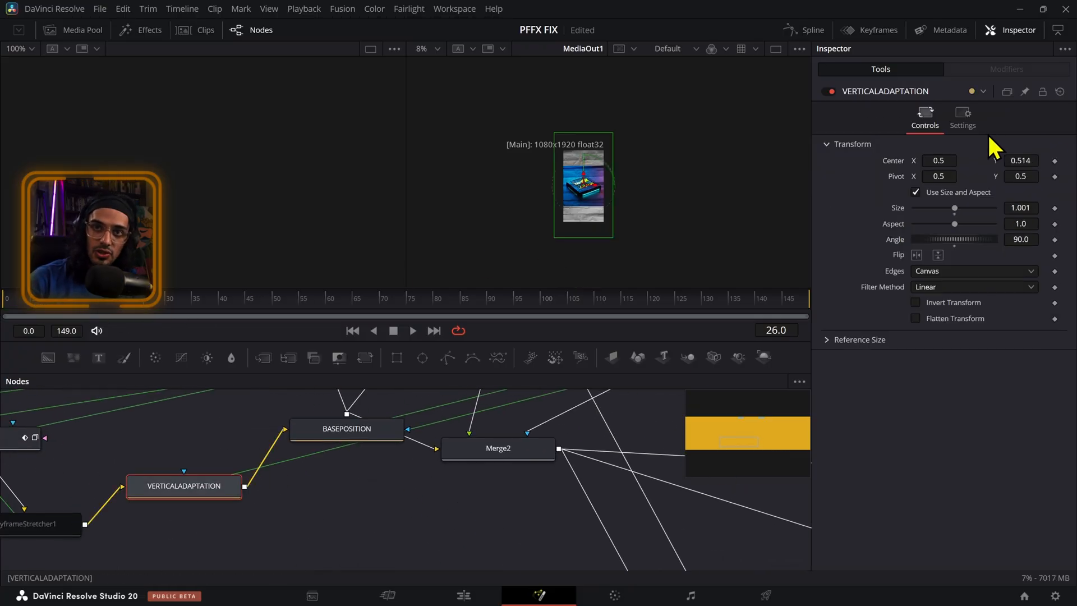
left_click(963, 115)
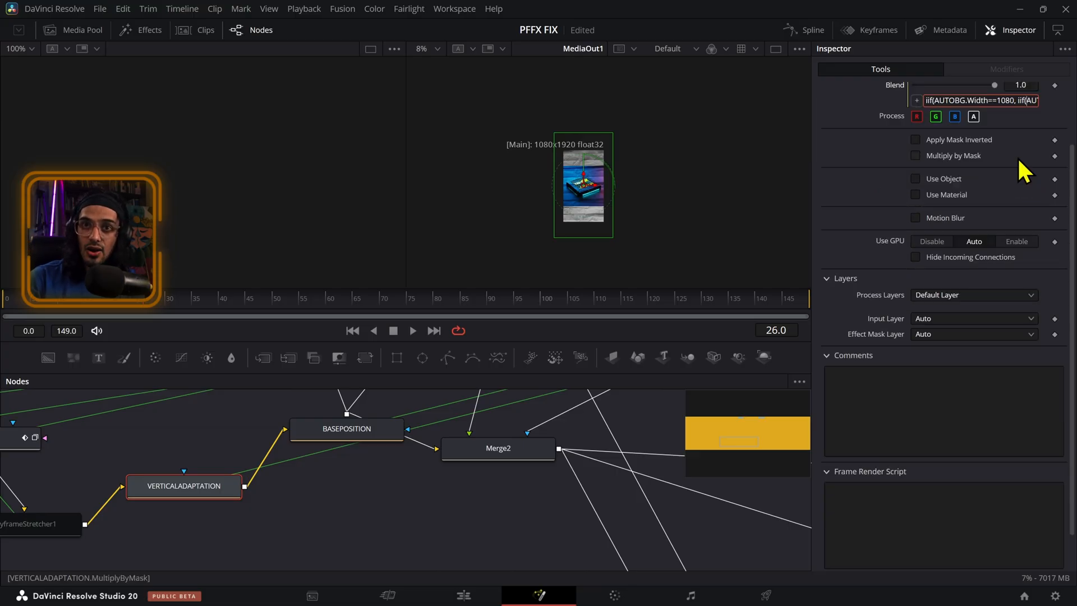
left_click(1033, 177)
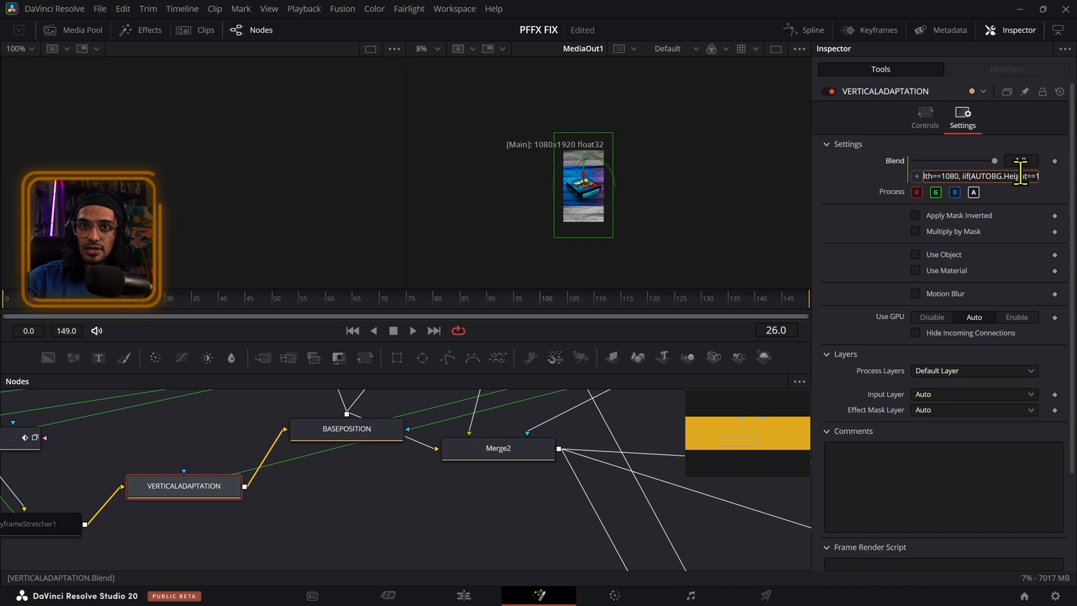
left_click(1035, 176)
left_click(997, 177)
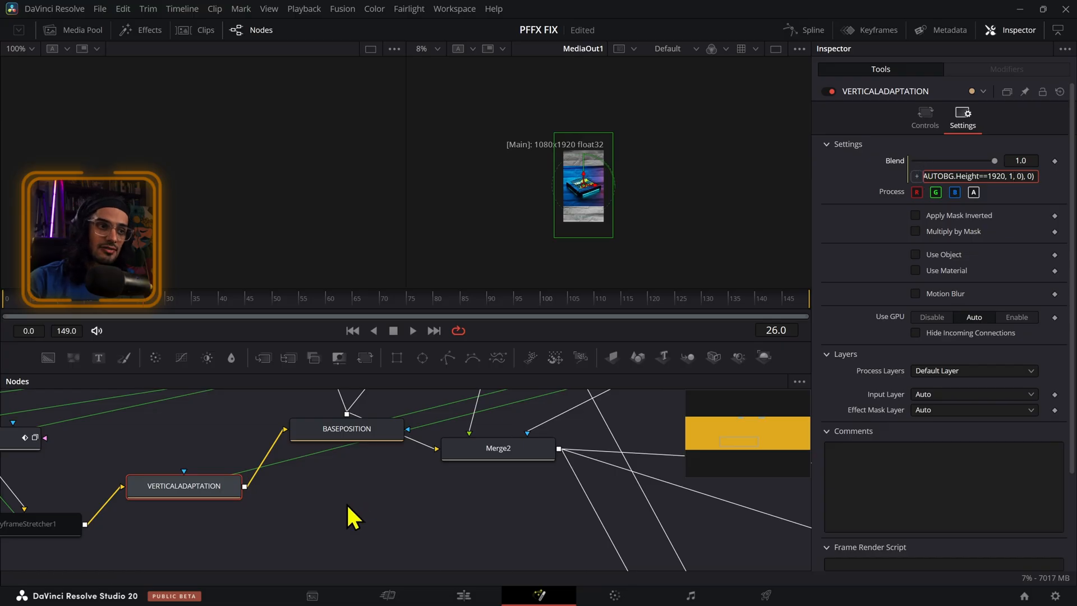
Highlight the paper texture and time-stretcher nodes feeding VERTICALADAPTATION, then select the Instance_VERTICALADAPTATION node in the mirrored branch.
scroll(345, 503, "down", 10)
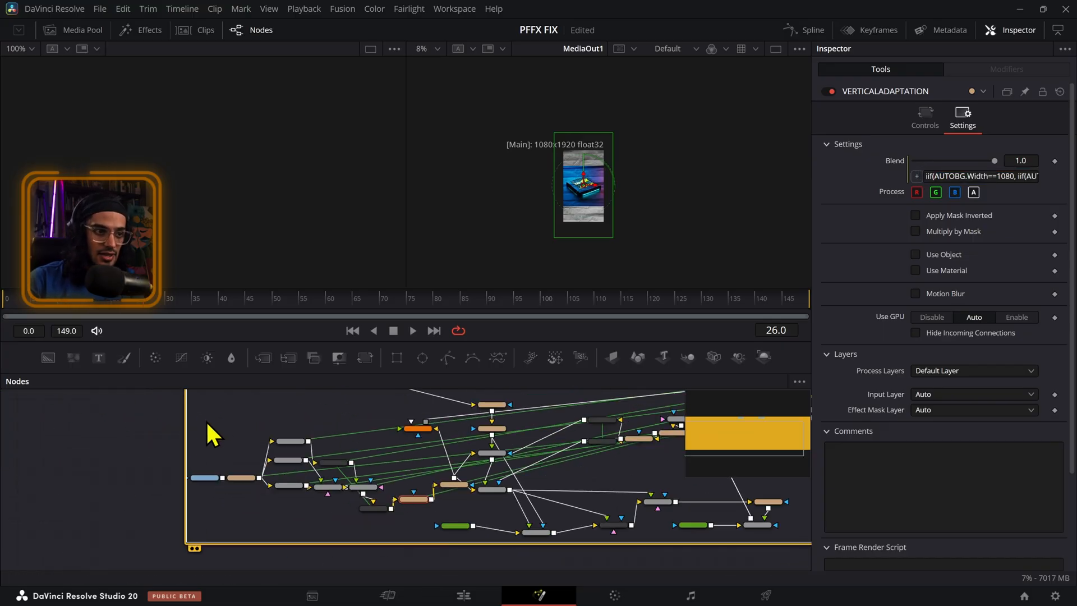
left_click_drag(207, 425, 345, 491)
scroll(344, 492, "up", 5)
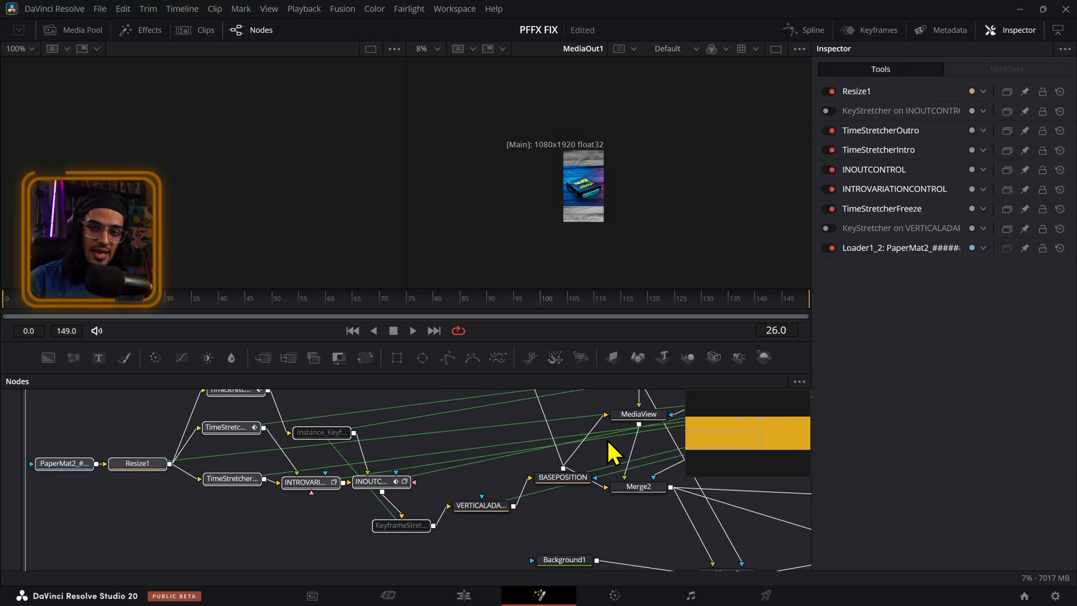
left_click_drag(584, 458, 299, 532)
left_click_drag(656, 430, 438, 478)
scroll(644, 474, "up", 2)
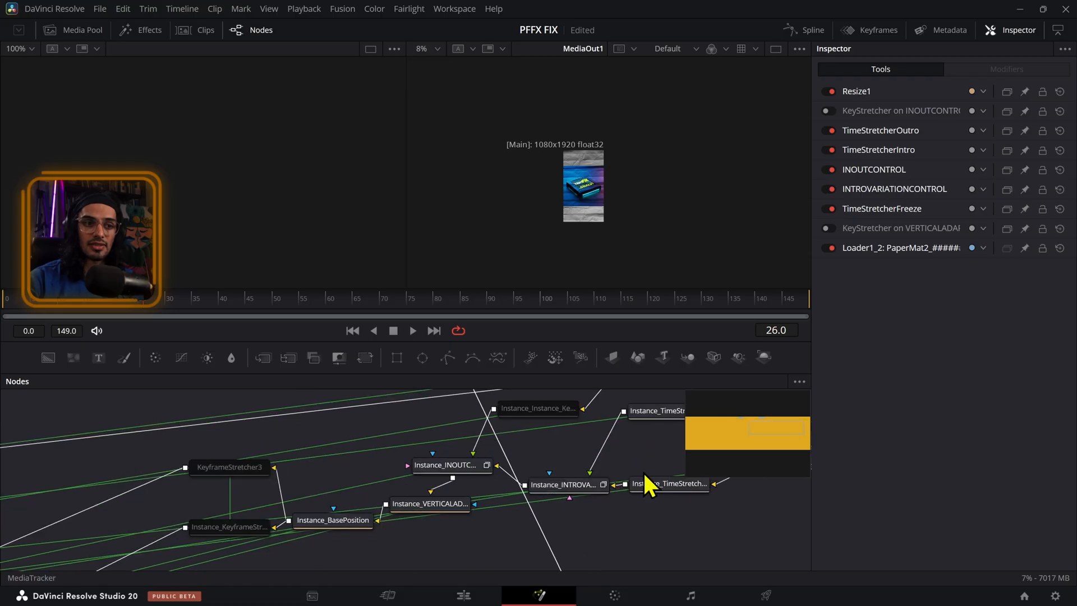
scroll(645, 477, "down", 2)
left_click(508, 497)
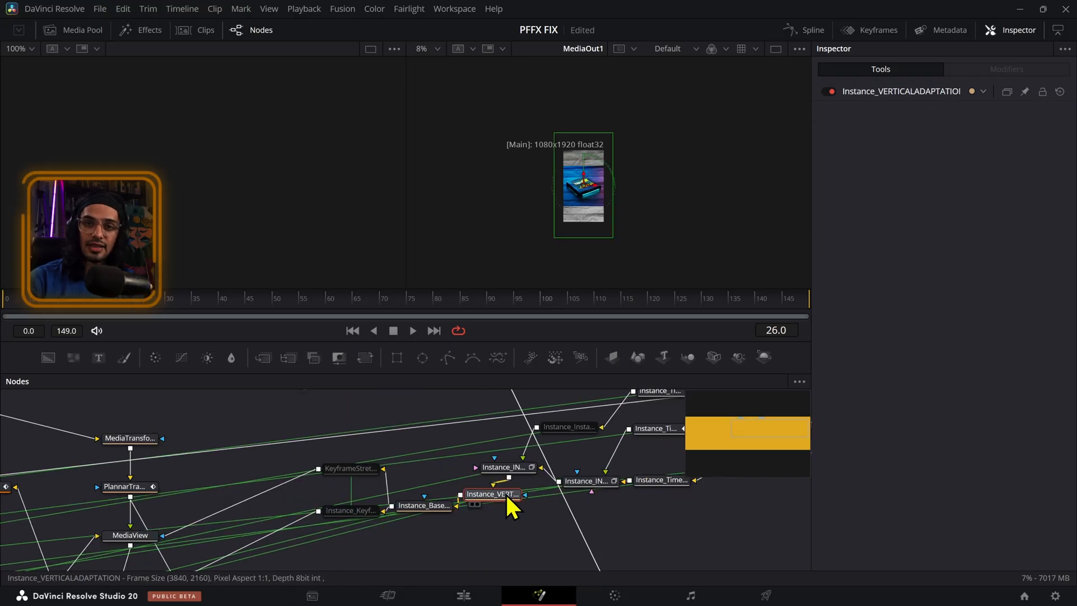
Examine the two node branches of the paper transition's Fusion composition, from the upper mask groups to the lower ones.
scroll(510, 494, "down", 3)
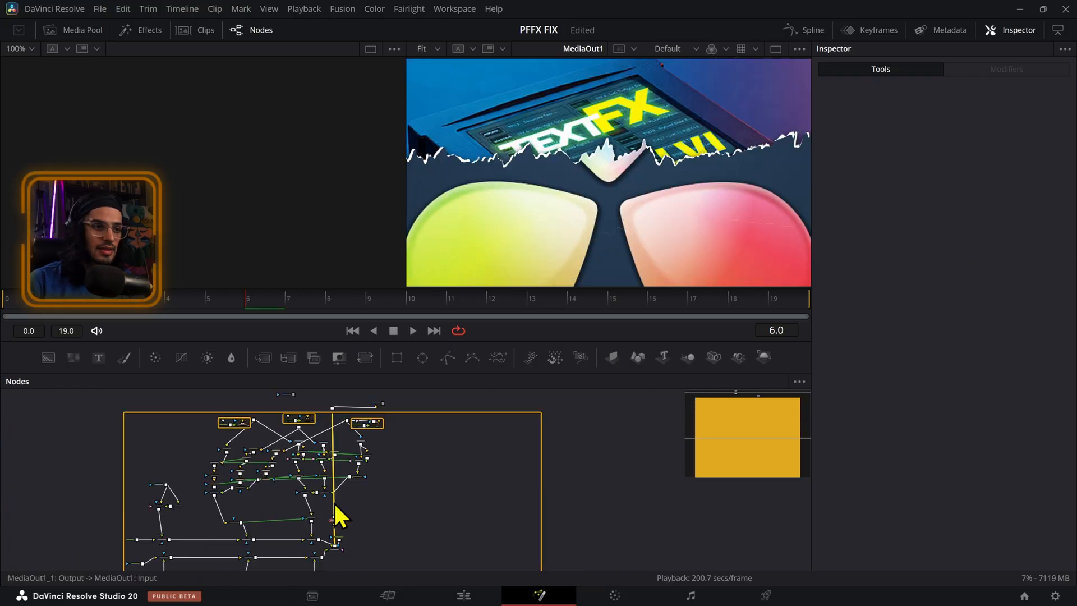
scroll(237, 421, "up", 3)
scroll(247, 439, "down", 3)
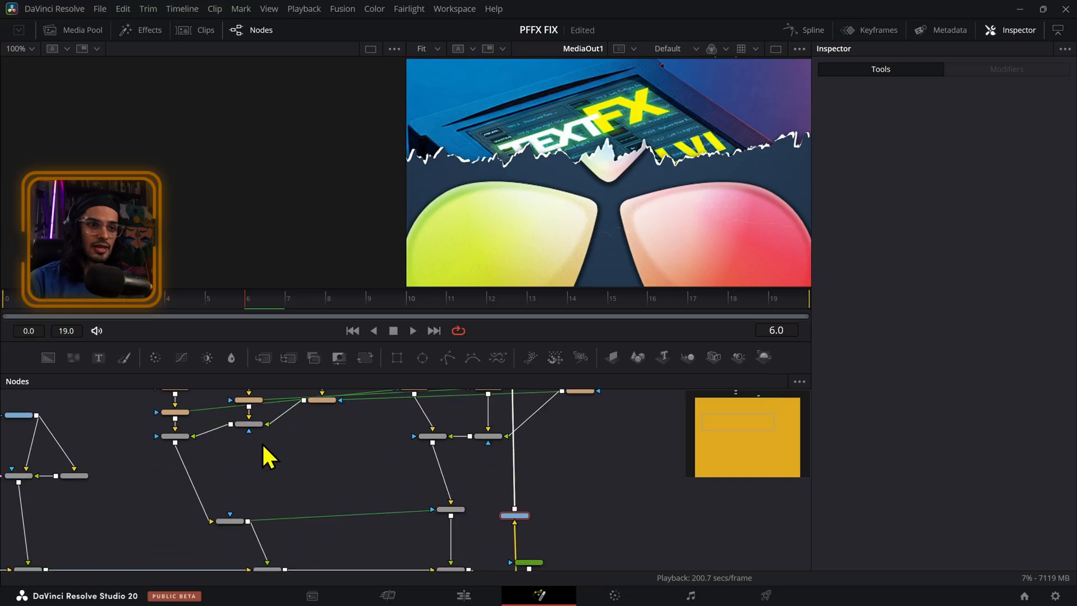
scroll(284, 469, "down", 3)
scroll(284, 469, "down", 2)
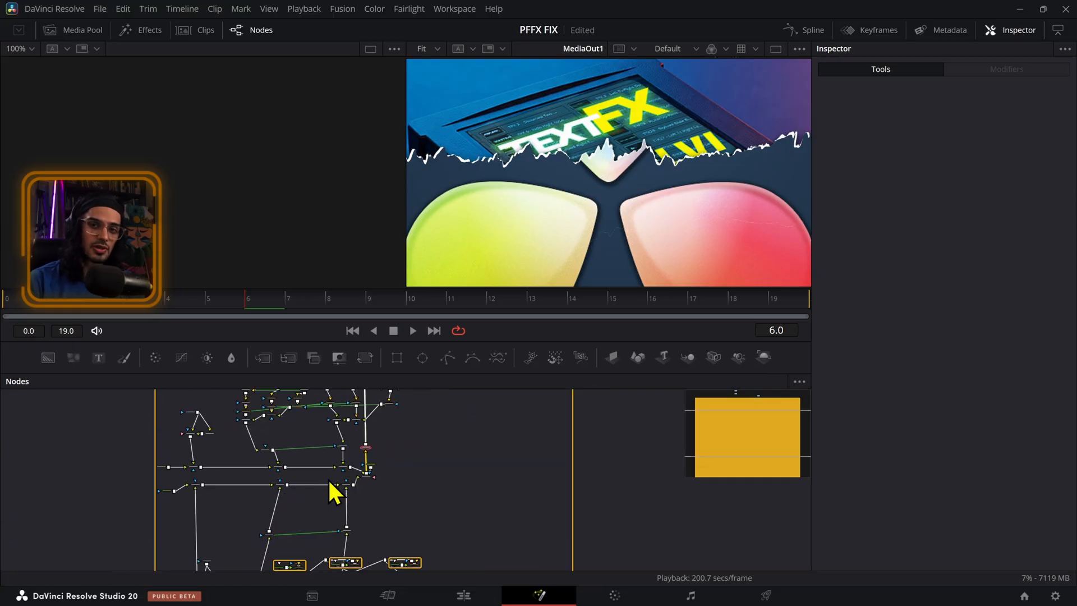
scroll(329, 482, "down", 2)
scroll(329, 481, "down", 2)
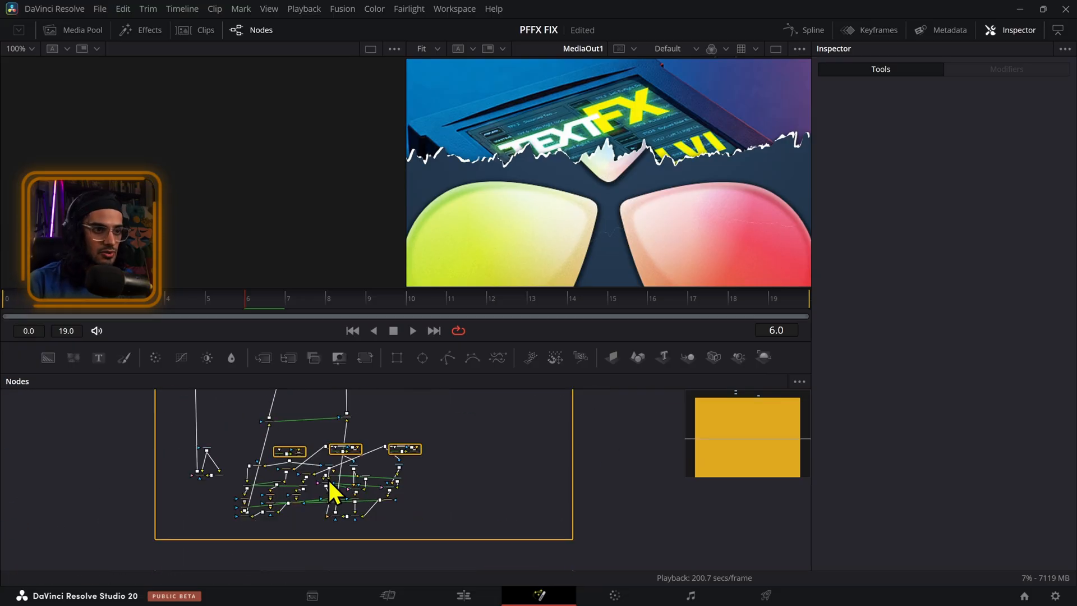
scroll(340, 473, "up", 3)
scroll(342, 473, "down", 2)
Highlight the lower branch's nodes, then show the image resolution settings of its Background1_2_1_1 node.
left_click_drag(424, 404, 120, 596)
scroll(258, 462, "up", 2)
scroll(178, 489, "up", 5)
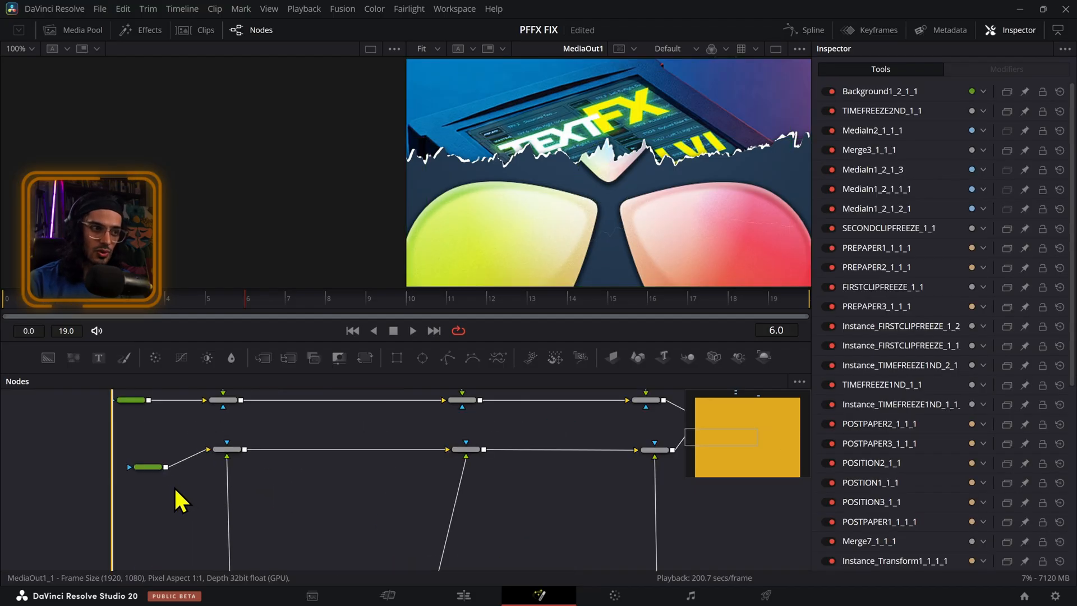
left_click(147, 465)
left_click(953, 154)
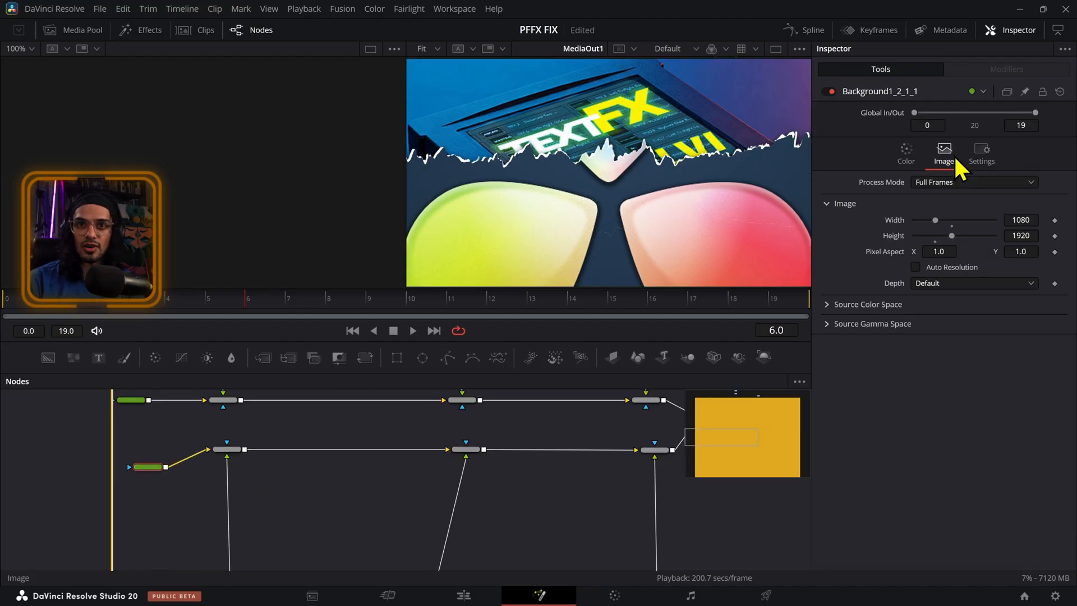
Show the image resolution settings of the upper branch's Background1_2_1 node.
scroll(231, 428, "up", 3)
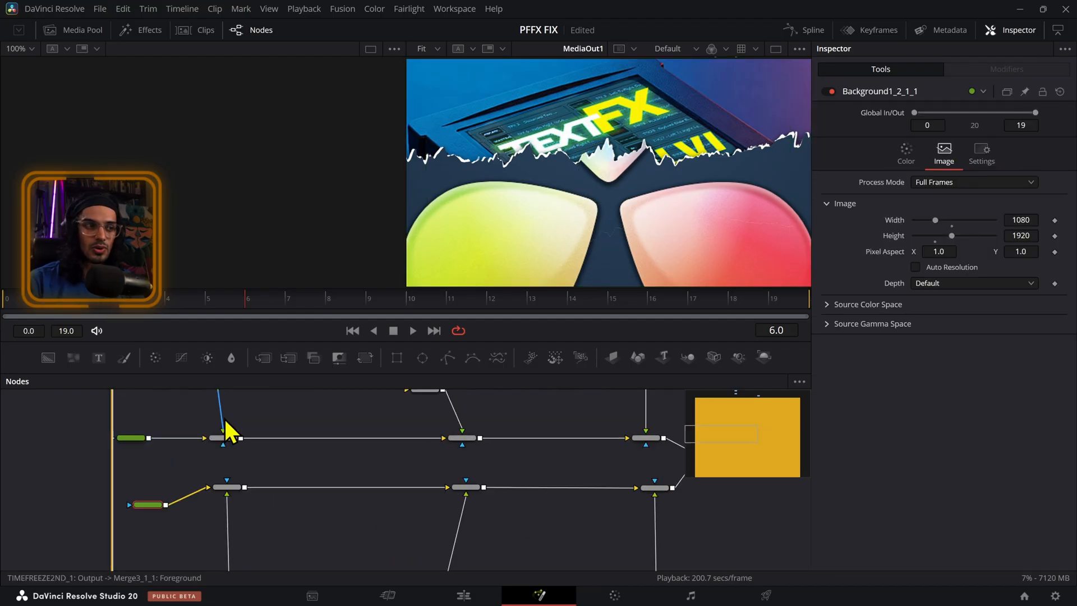
left_click(137, 513)
left_click(947, 155)
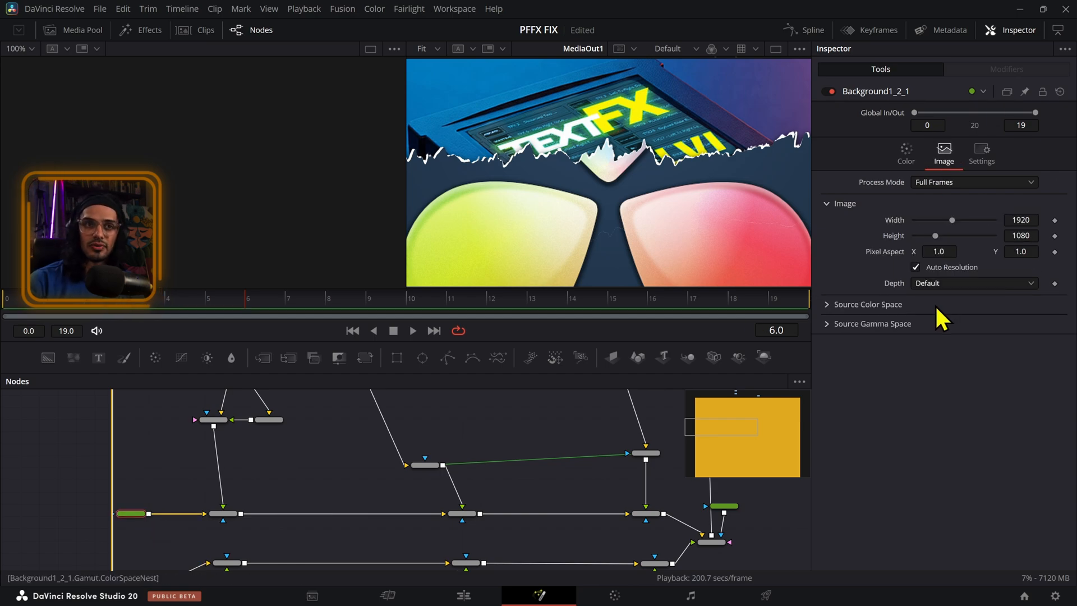
Find the polygon mask inside the MASK_2_1 group and show its image output size settings.
scroll(530, 440, "down", 3)
scroll(529, 438, "up", 4)
scroll(530, 437, "down", 1)
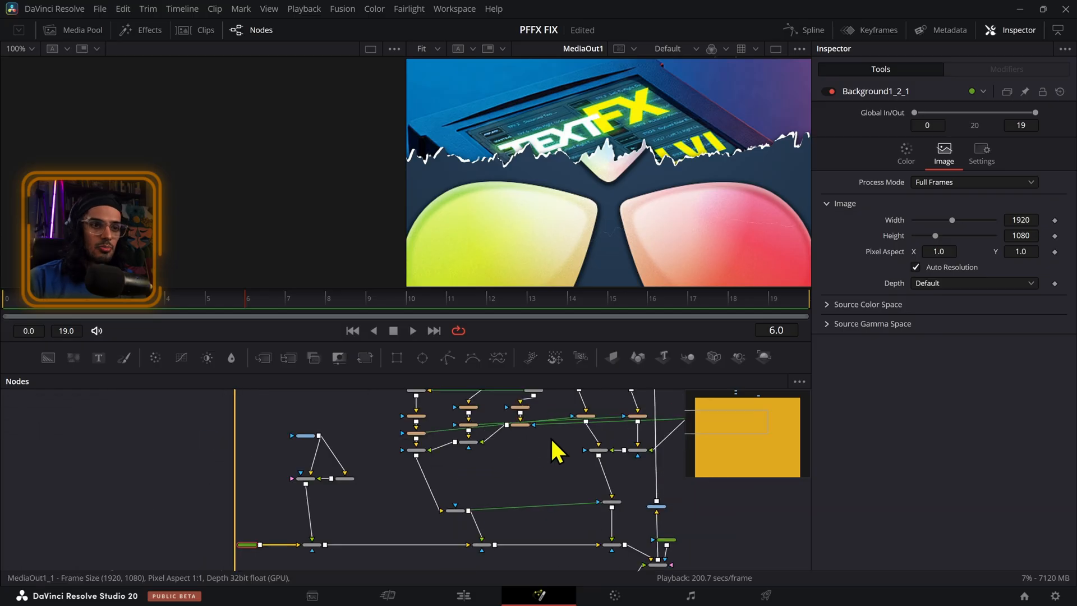
scroll(557, 434, "up", 3)
scroll(556, 433, "down", 3)
scroll(557, 436, "up", 2)
scroll(494, 416, "up", 3)
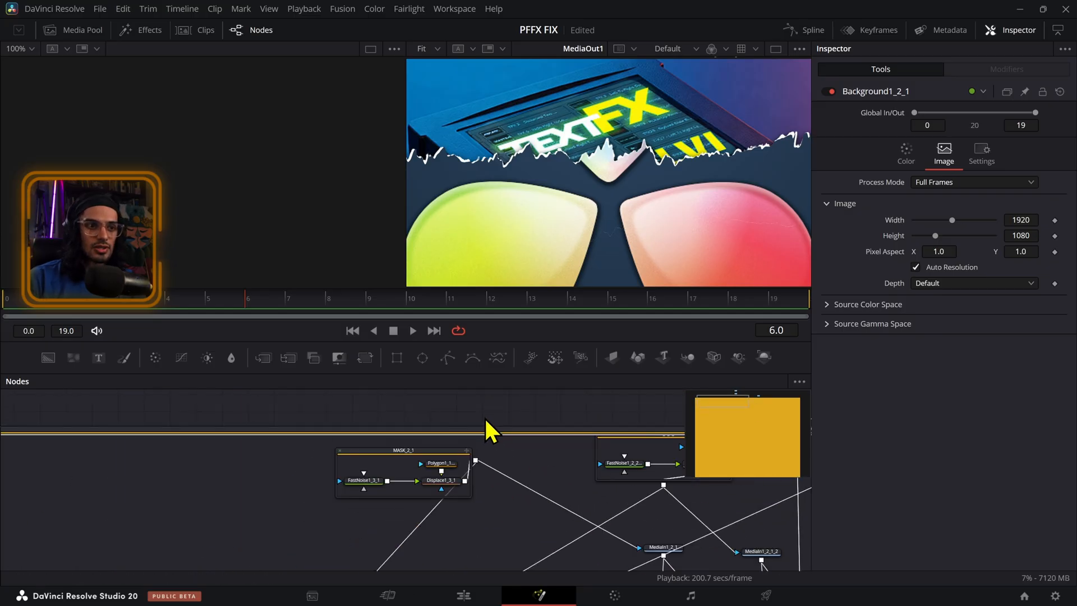
left_click(452, 465)
left_click(948, 119)
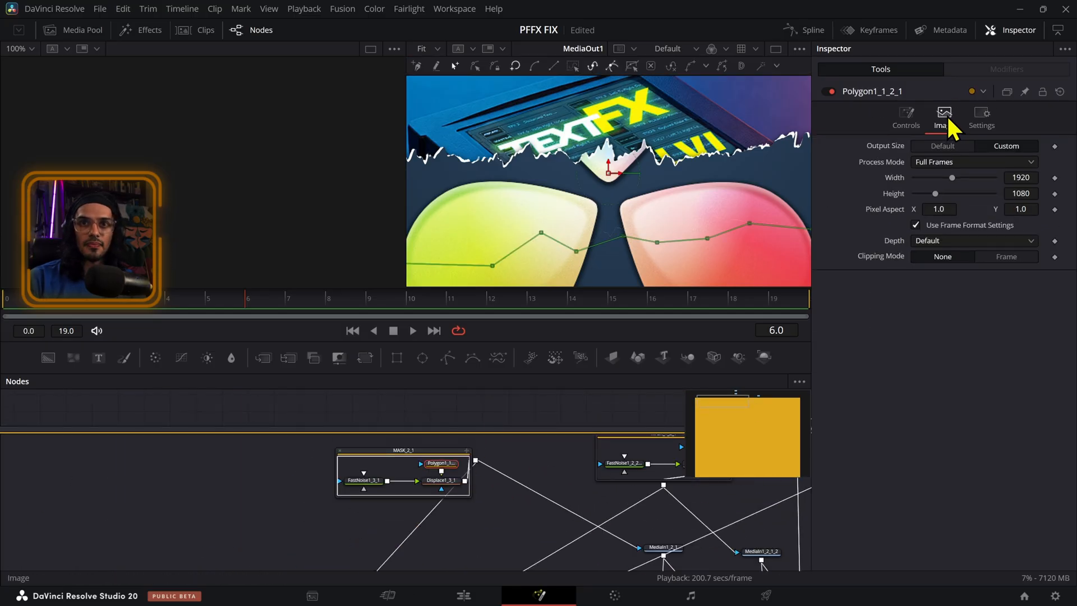
Compare the polygon mask's full outline with the output frame, and locate the mask again in its group above the upper branch.
scroll(710, 198, "down", 5)
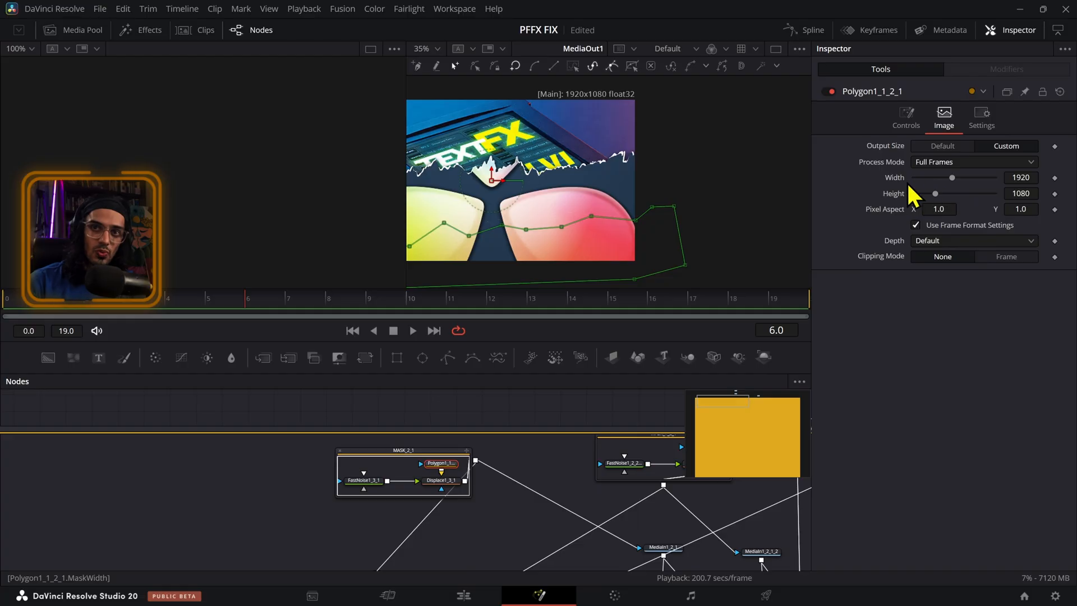
scroll(501, 488, "down", 3)
scroll(314, 513, "down", 5)
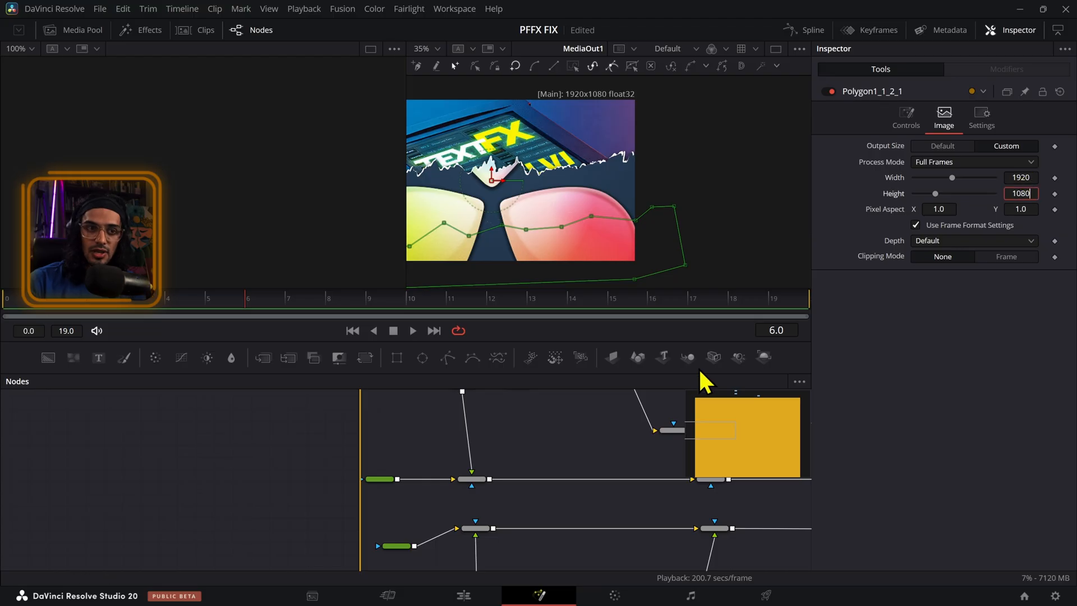
scroll(621, 450, "down", 5)
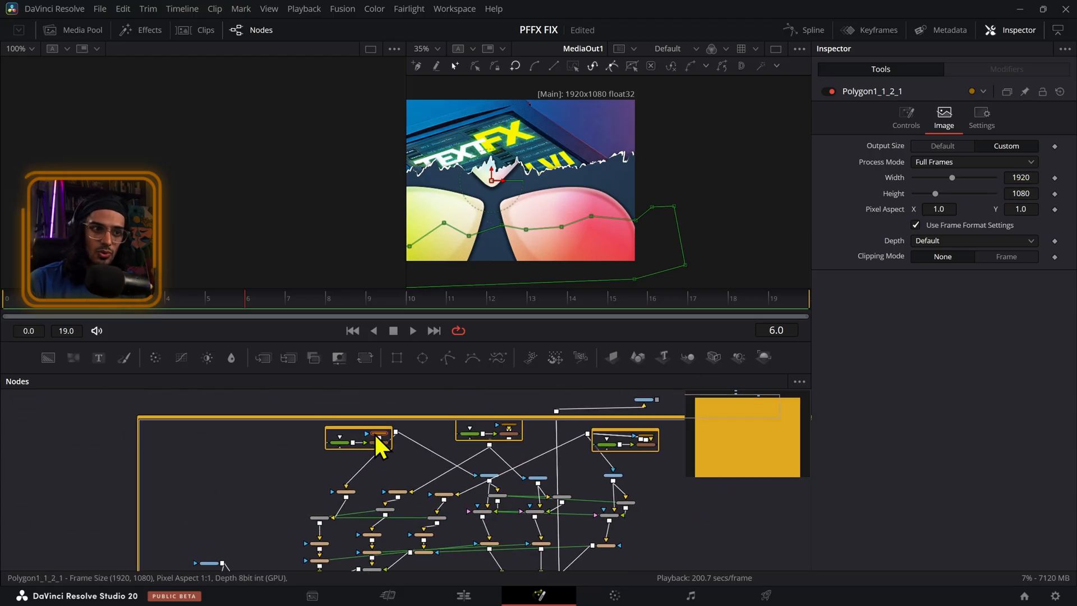
left_click(378, 435)
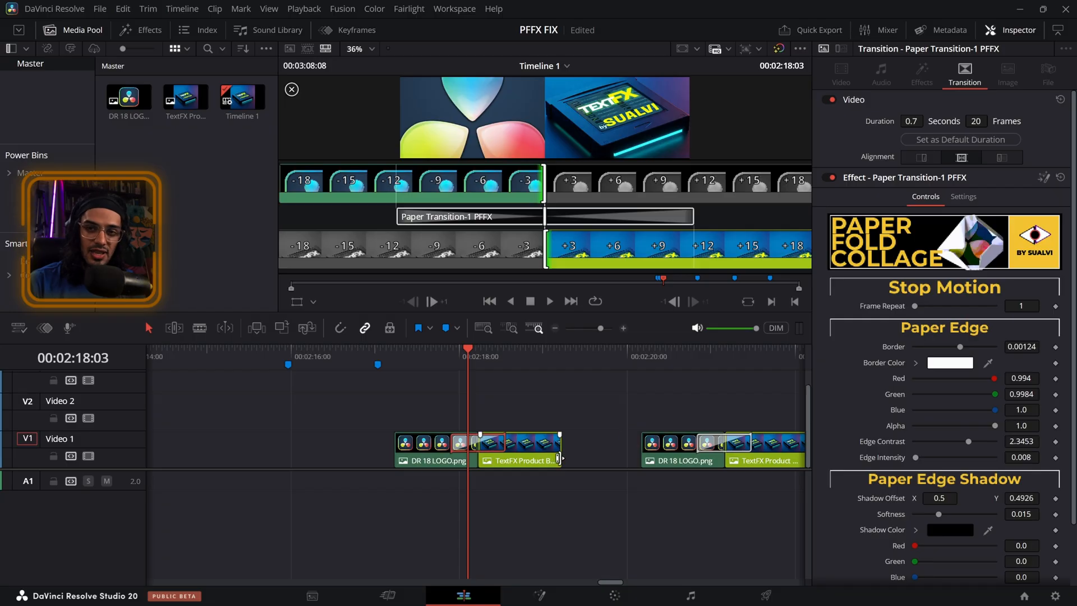
Find the fourth paper transition in the timeline and select it at 00:02:26:18 to show its effect controls.
scroll(555, 465, "down", 6)
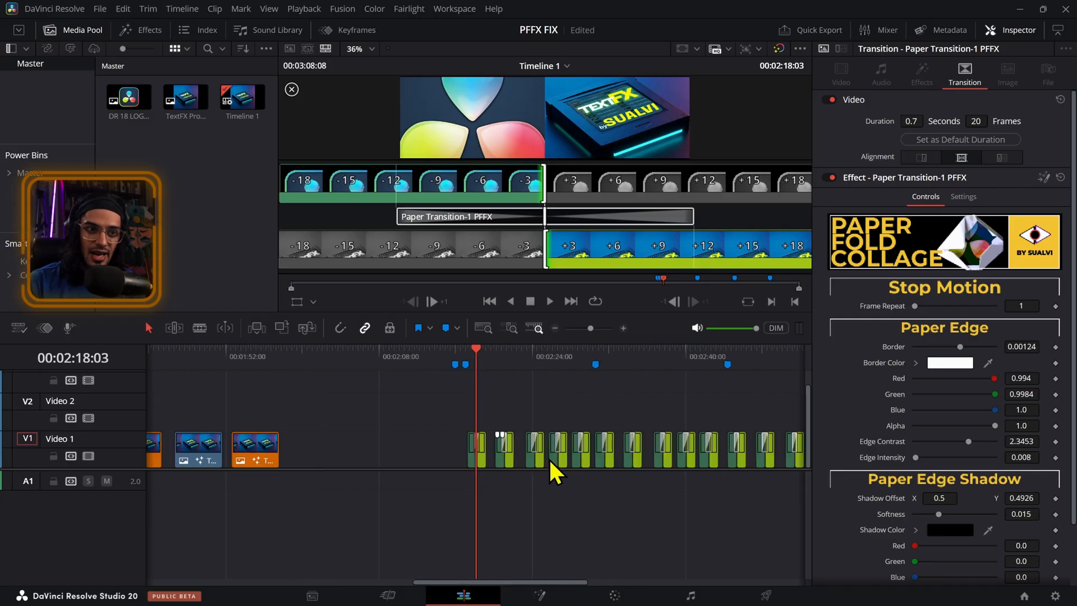
left_click_drag(599, 449, 301, 431)
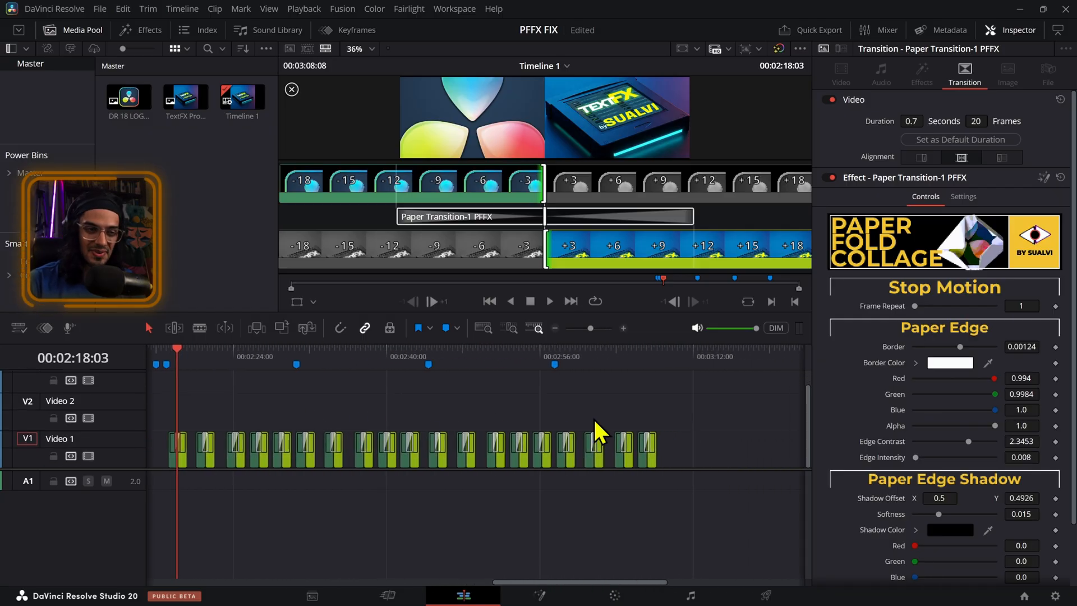
left_click(260, 362)
scroll(281, 393, "up", 5)
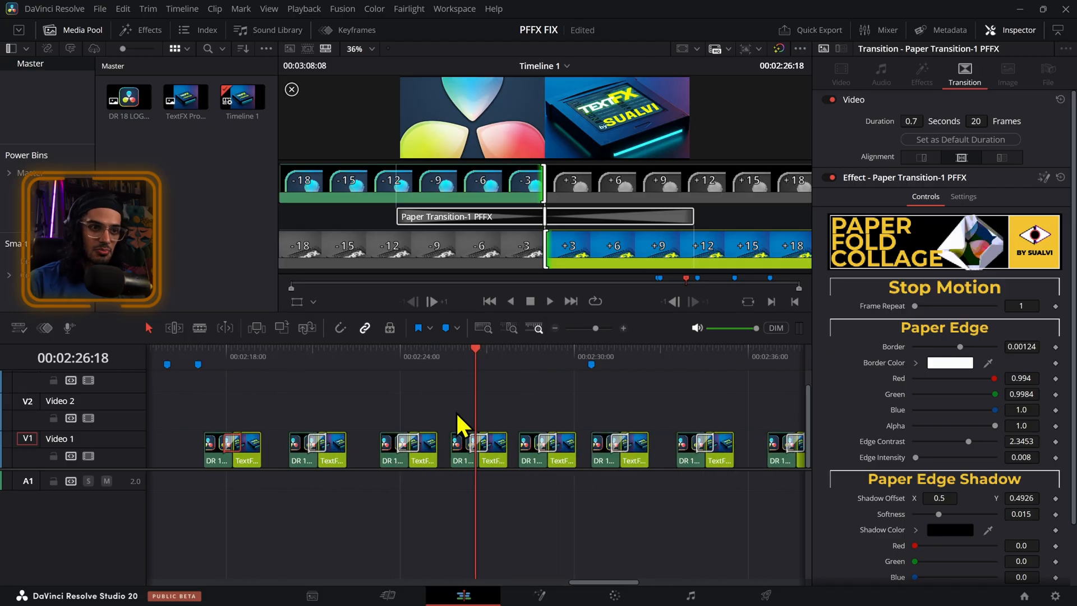
left_click(470, 436)
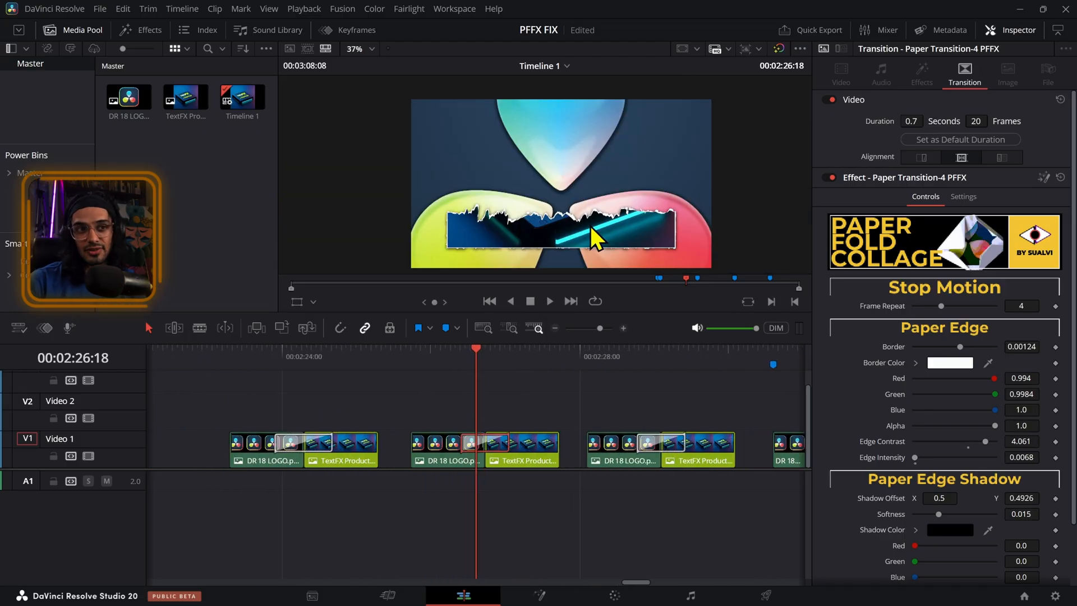
Preview the third, fourth and fifth paper transitions in the timeline, ending with the playhead at 00:02:30:05.
left_click_drag(489, 354, 515, 370)
left_click_drag(640, 357, 655, 353)
left_click(281, 377)
key("space")
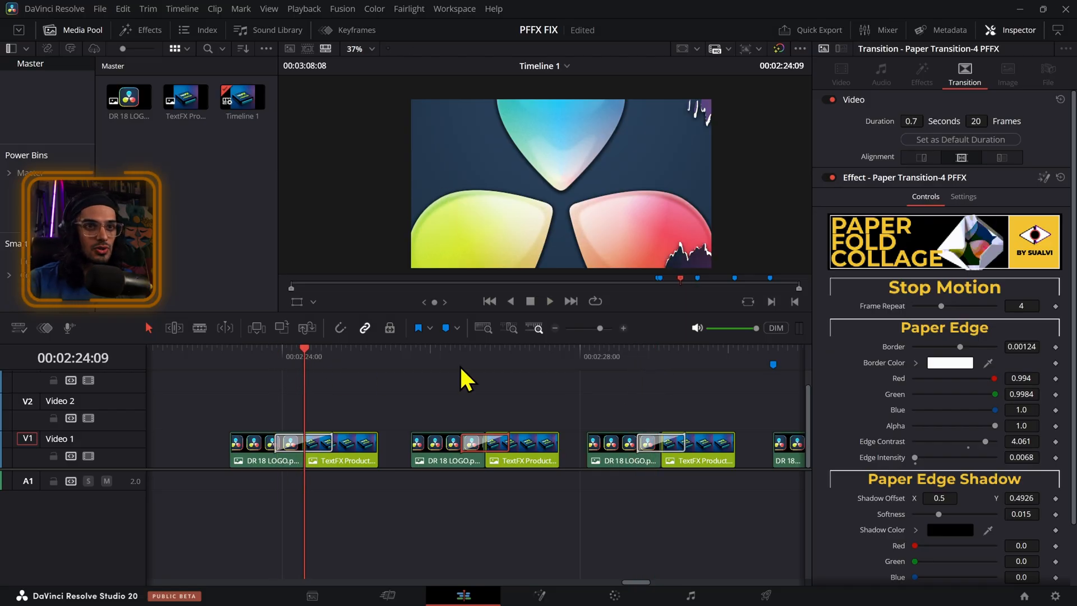
key("ctrl+minus")
left_click(632, 361)
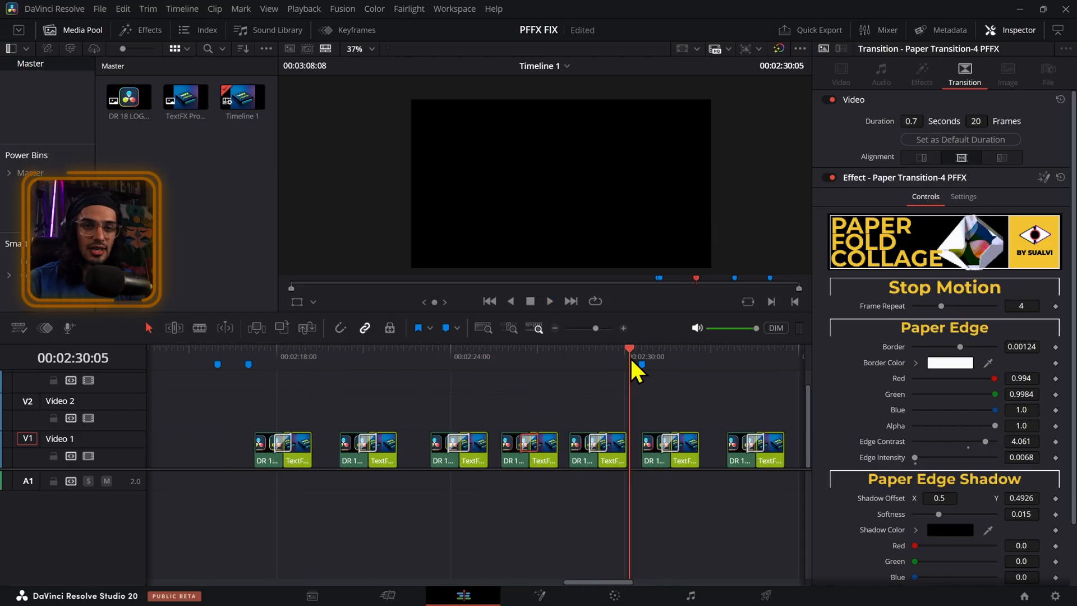
Find Paper Transition-10 in the timeline, park the playhead inside it at 00:02:42:16 and enlarge that area.
left_click_drag(643, 362, 529, 362)
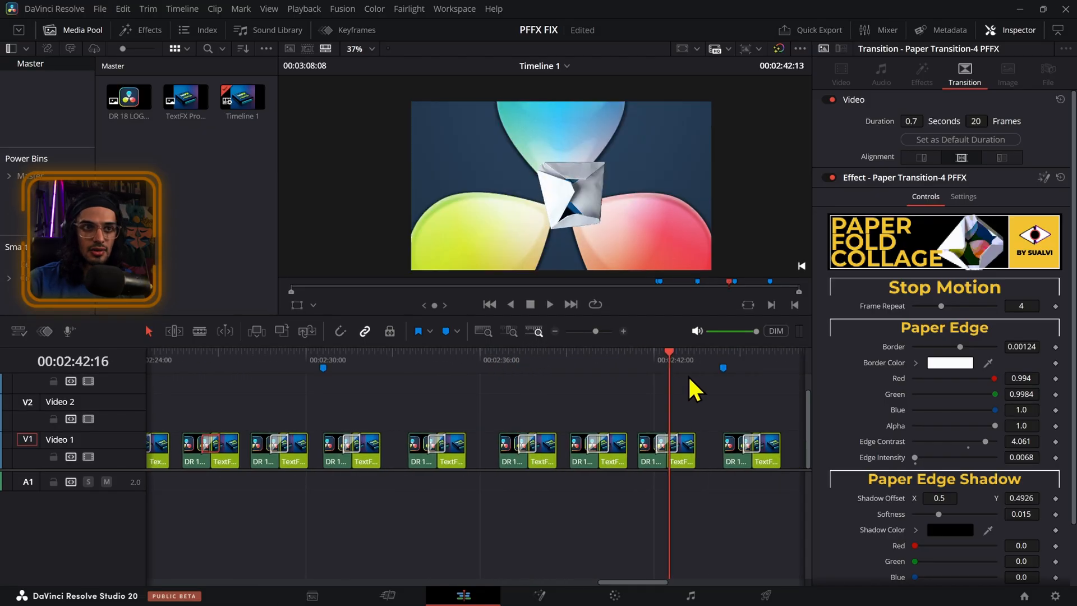
left_click_drag(689, 380, 553, 404)
key("ctrl+equal")
key("ctrl+equal")
key("ctrl+equal")
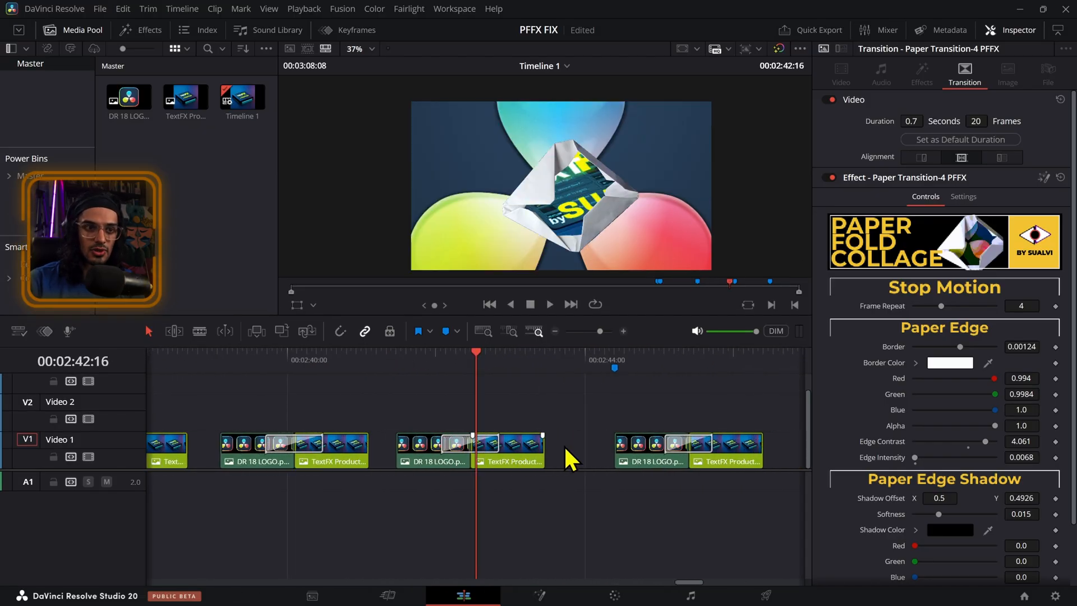
Open Paper Transition-10 in Fusion with the playhead at 00:02:42:06.
right_click(434, 439)
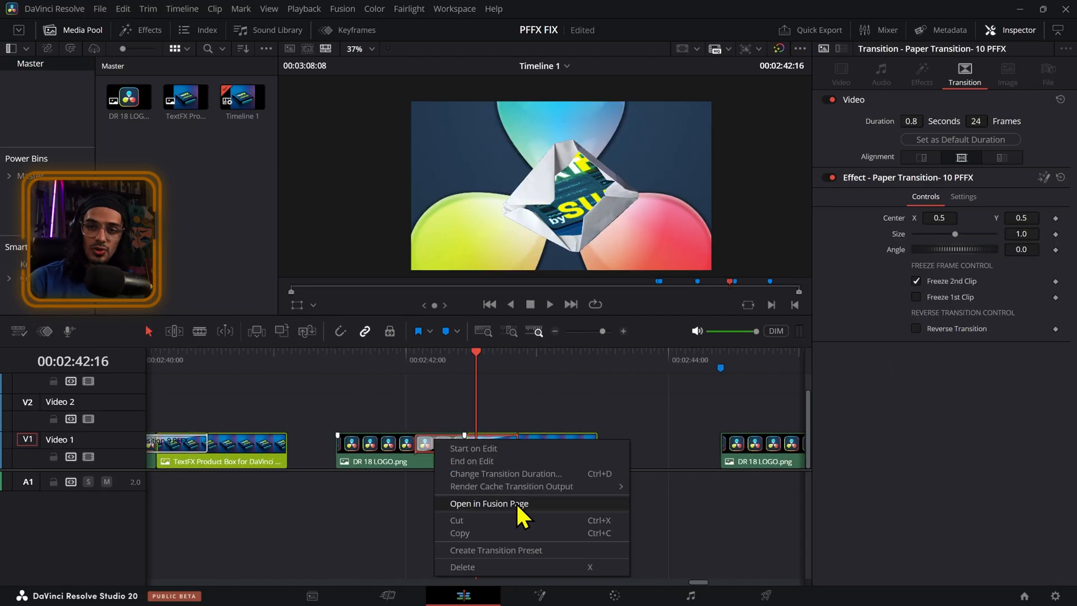
left_click(533, 413)
mouse_move(420, 369)
left_mouse_down()
mouse_move(413, 372)
mouse_move(508, 394)
mouse_move(395, 398)
mouse_move(410, 361)
mouse_move(420, 363)
mouse_move(412, 372)
mouse_move(430, 369)
left_mouse_up()
right_click(432, 443)
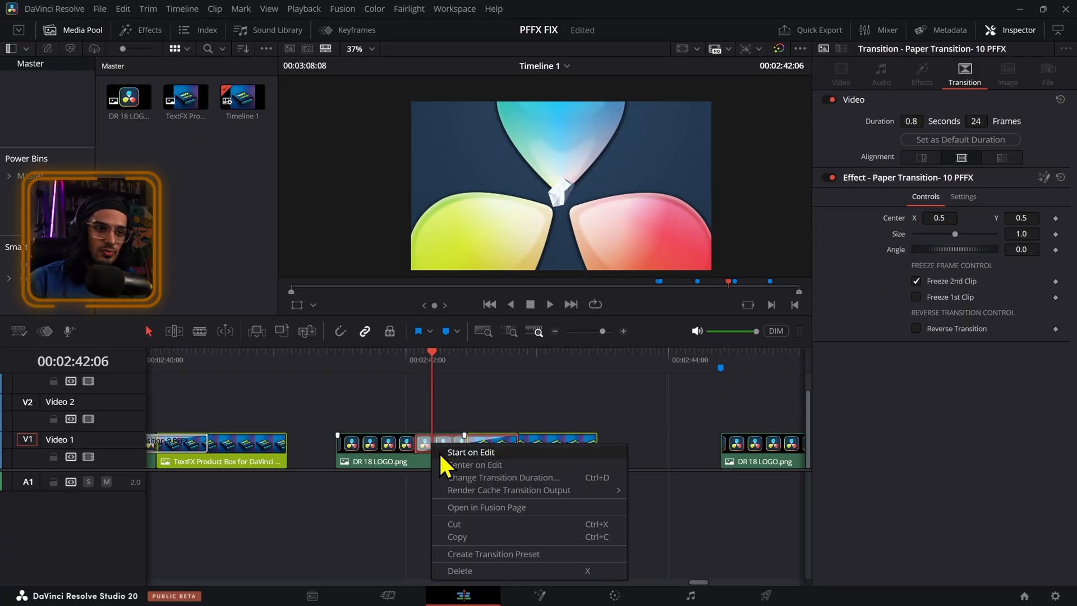
left_click(457, 505)
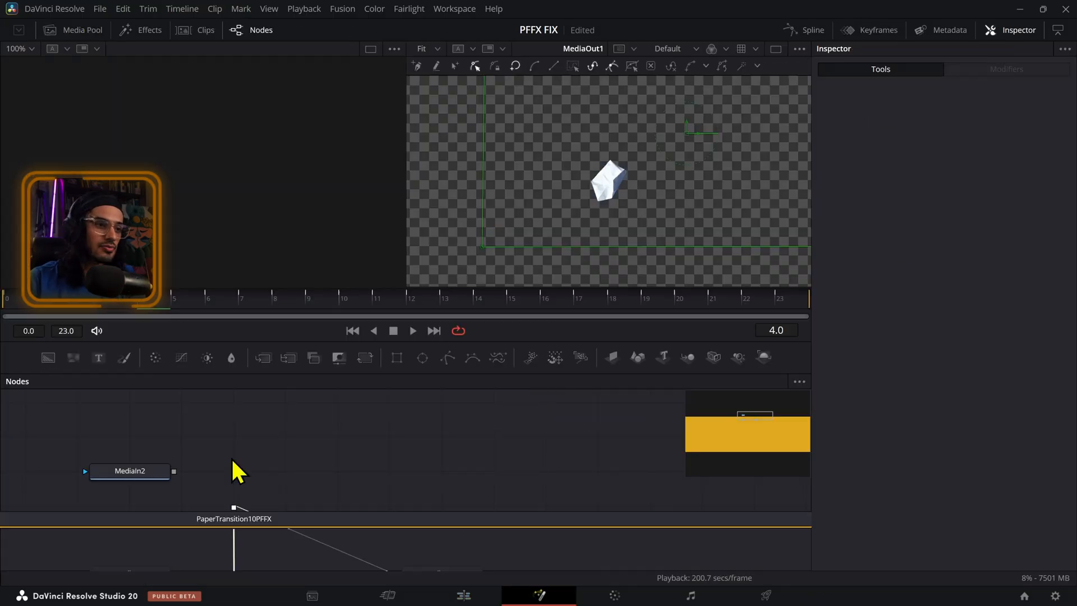
Find the BASEPOSITION node in the transition's group, move it clear of K4PRESET and show its general settings.
scroll(237, 498, "down", 3)
scroll(239, 499, "down", 3)
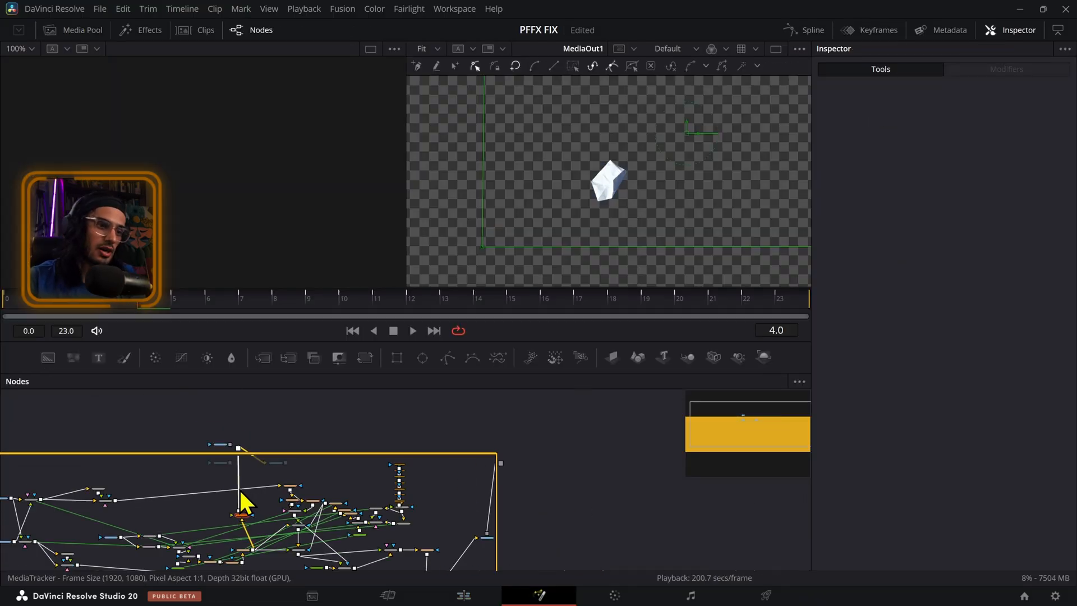
scroll(191, 483, "down", 3)
scroll(167, 452, "up", 3)
scroll(303, 438, "up", 2)
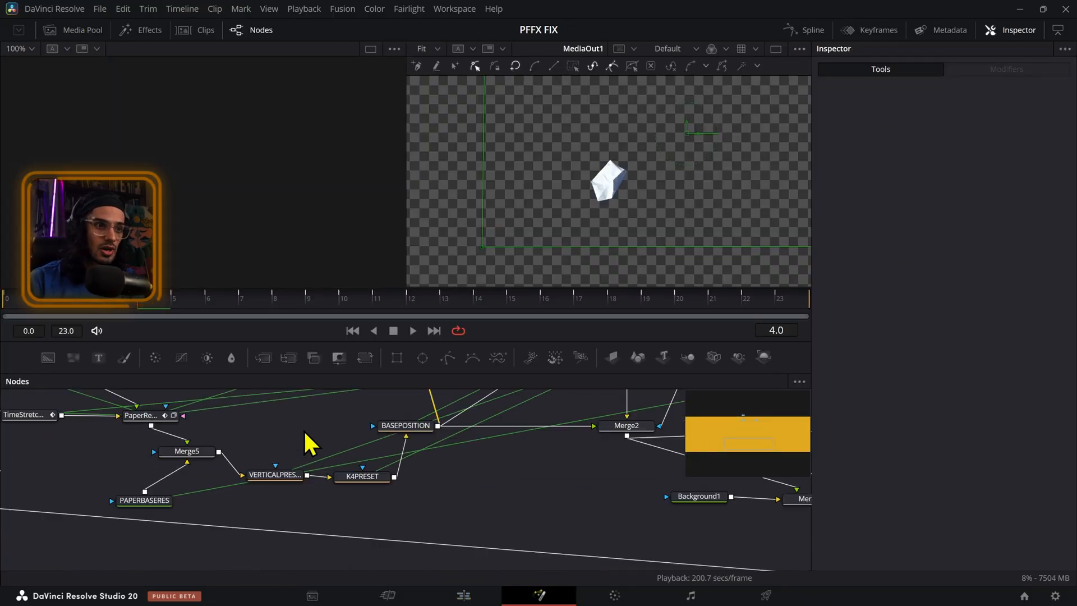
scroll(415, 493, "down", 2)
left_click_drag(405, 431, 474, 451)
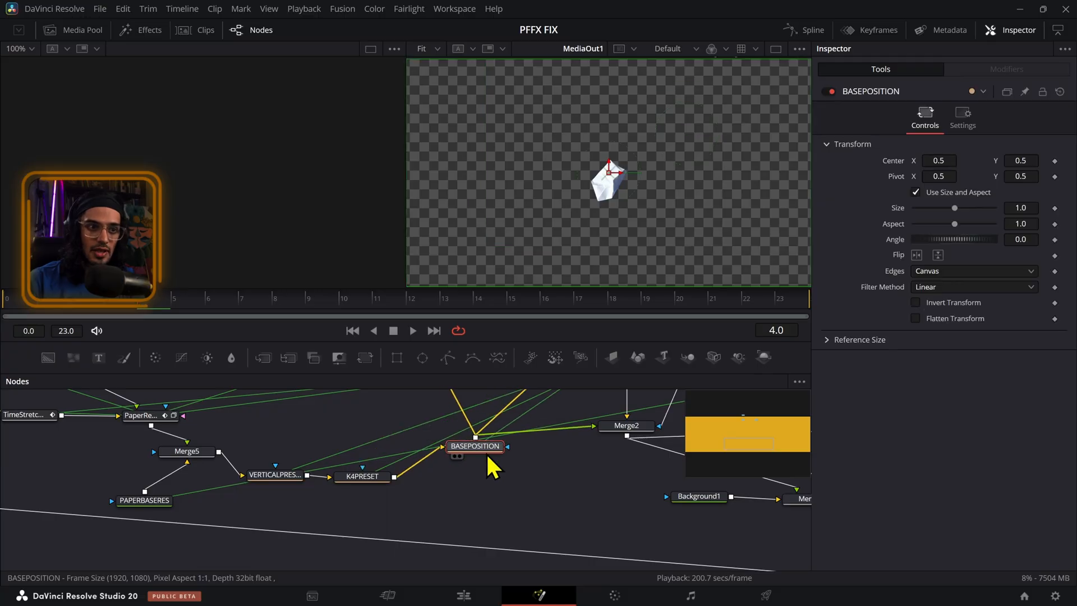
left_click(963, 118)
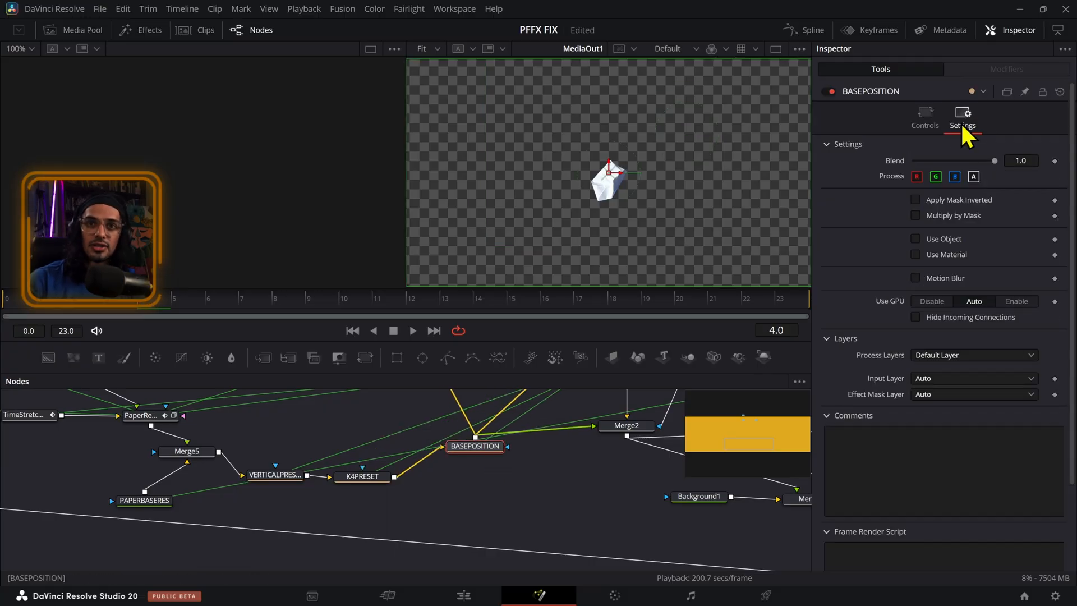
Select the K4PRESET node and examine its transform values, its output and its place between VERTICALPRESET and BASEPOSITION.
left_click(369, 478)
mouse_move(371, 480)
left_mouse_down()
mouse_move(415, 488)
mouse_move(379, 482)
left_mouse_up()
scroll(639, 177, "down", 1)
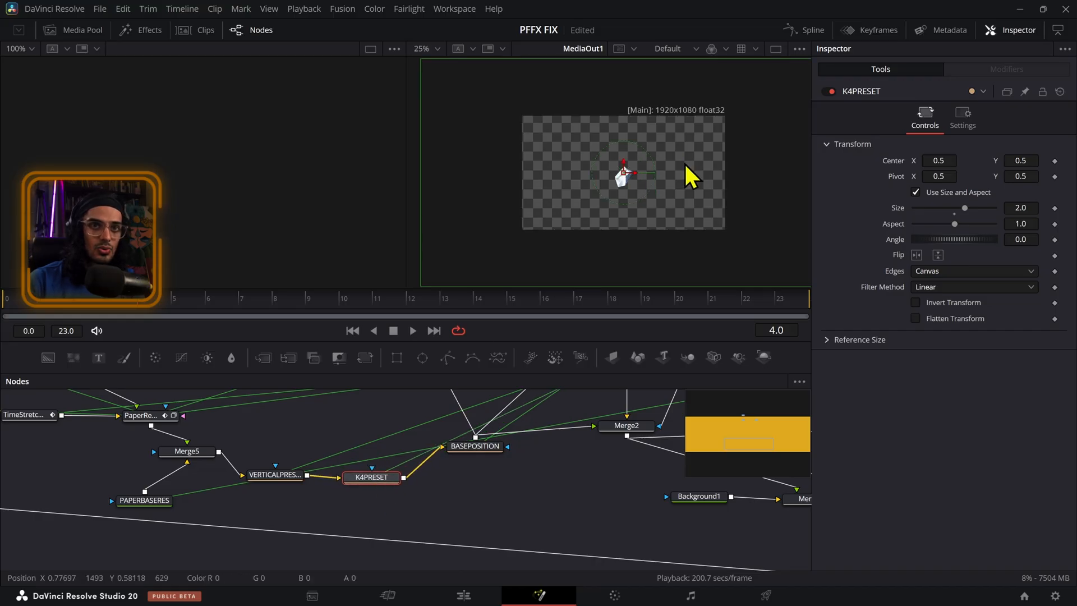
scroll(685, 164, "up", 1)
scroll(528, 489, "down", 3)
scroll(718, 518, "up", 4)
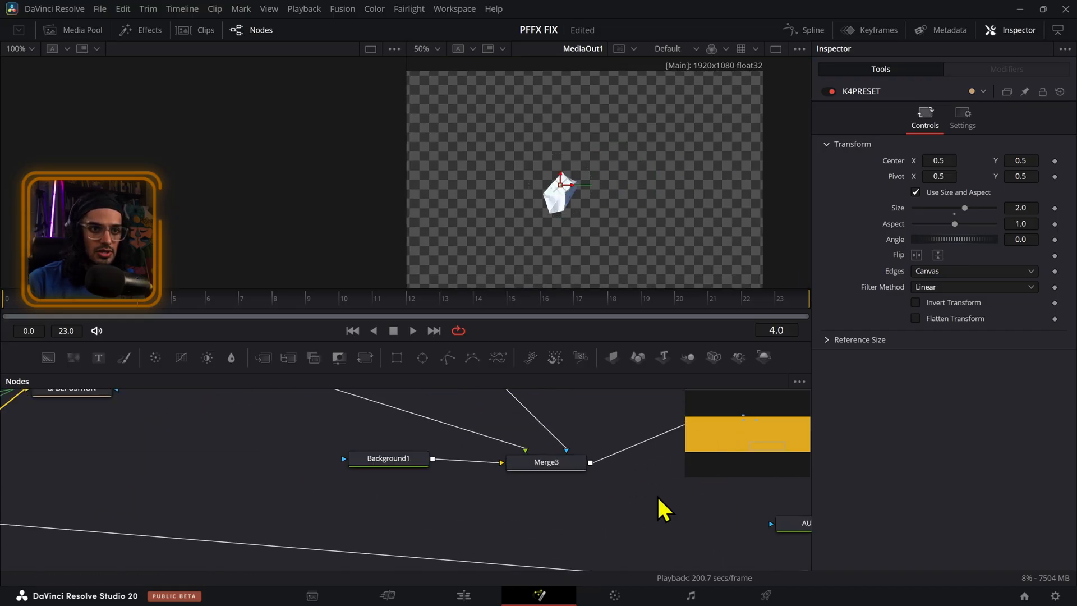
scroll(511, 475, "down", 4)
scroll(314, 457, "up", 4)
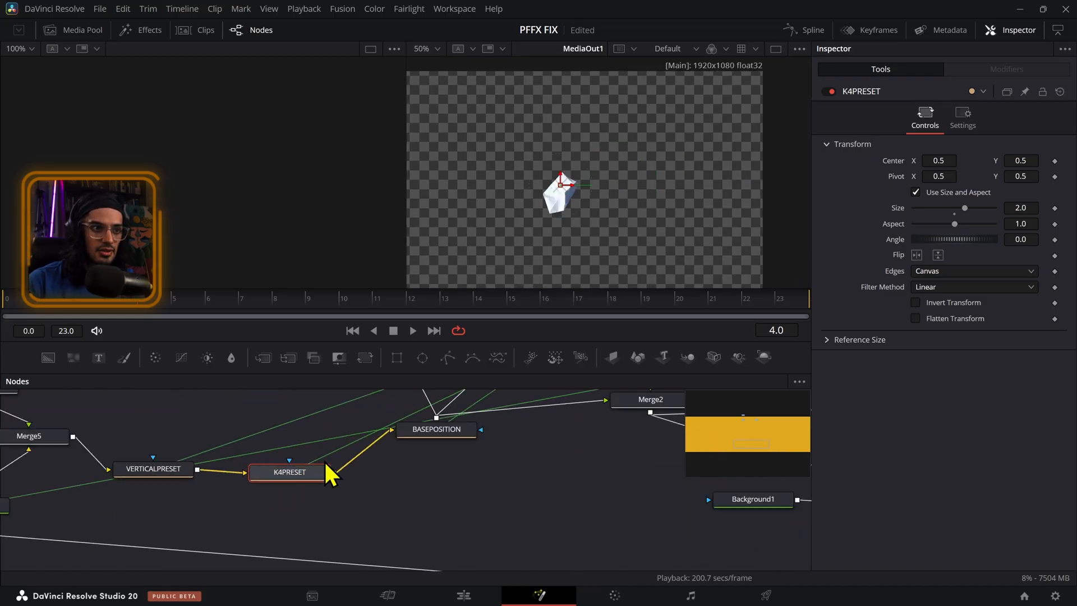
Return to the edit timeline and set its resolution to Ultra HD 3840 x 2160.
left_click(486, 600)
left_click(758, 48)
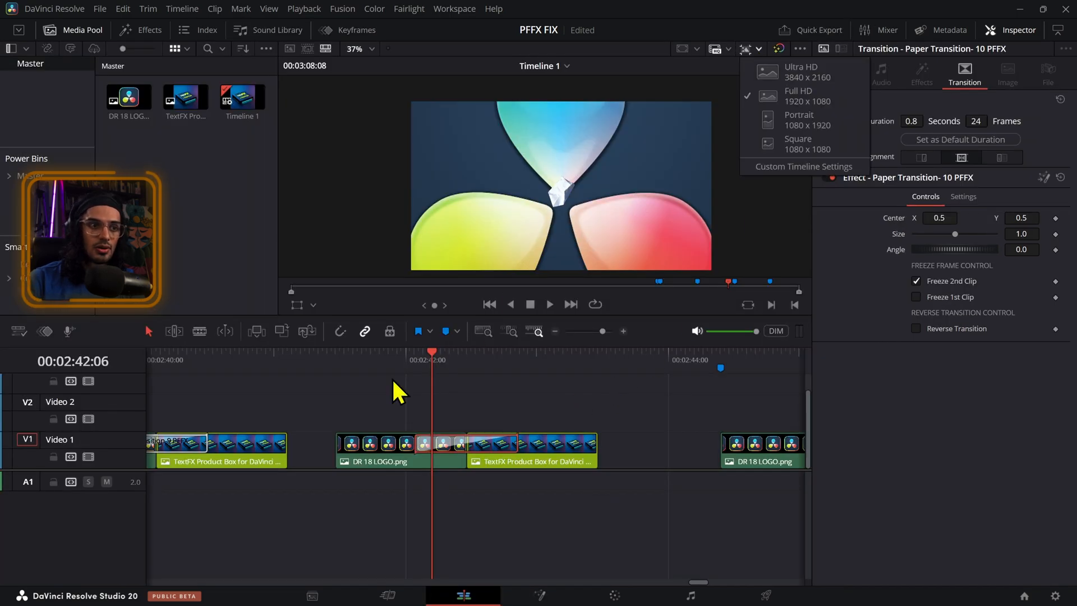
left_click(325, 354)
left_click(758, 49)
left_click(770, 69)
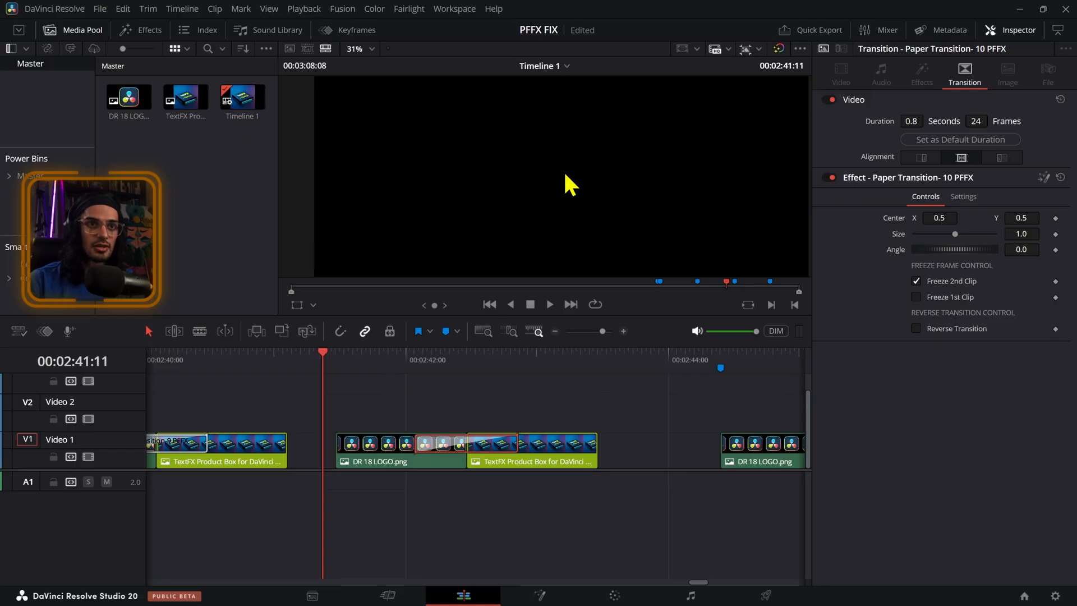
Preview Paper Transition-10 at the Ultra HD resolution with the whole frame in view, ending at 00:02:42:24.
left_click(402, 359)
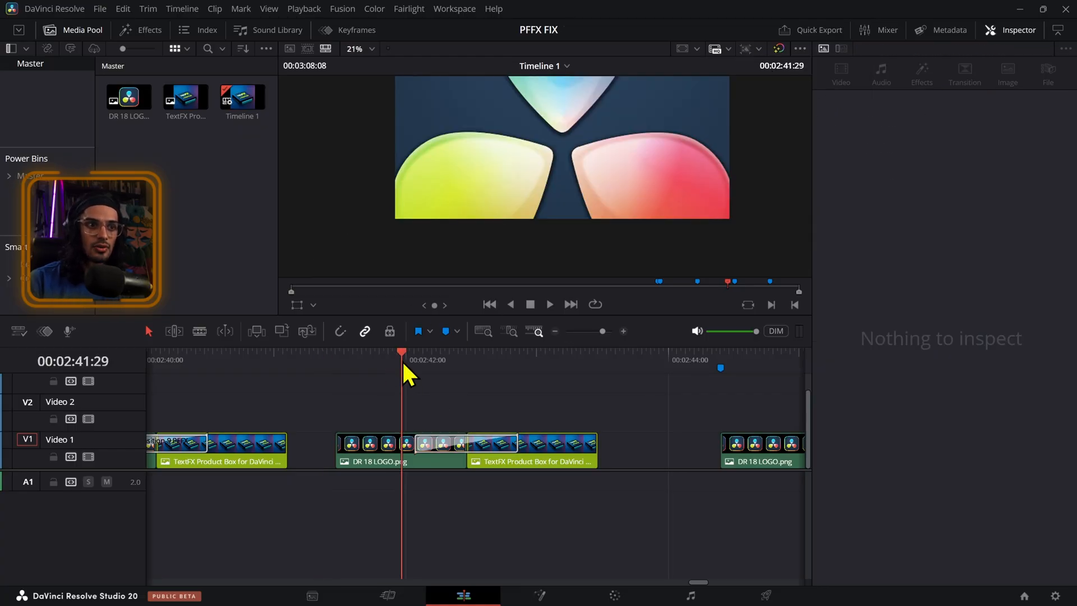
left_click(547, 169)
left_click_drag(546, 166, 547, 214)
key("Right")
key("Right")
key("Right")
key("Right")
key("Right")
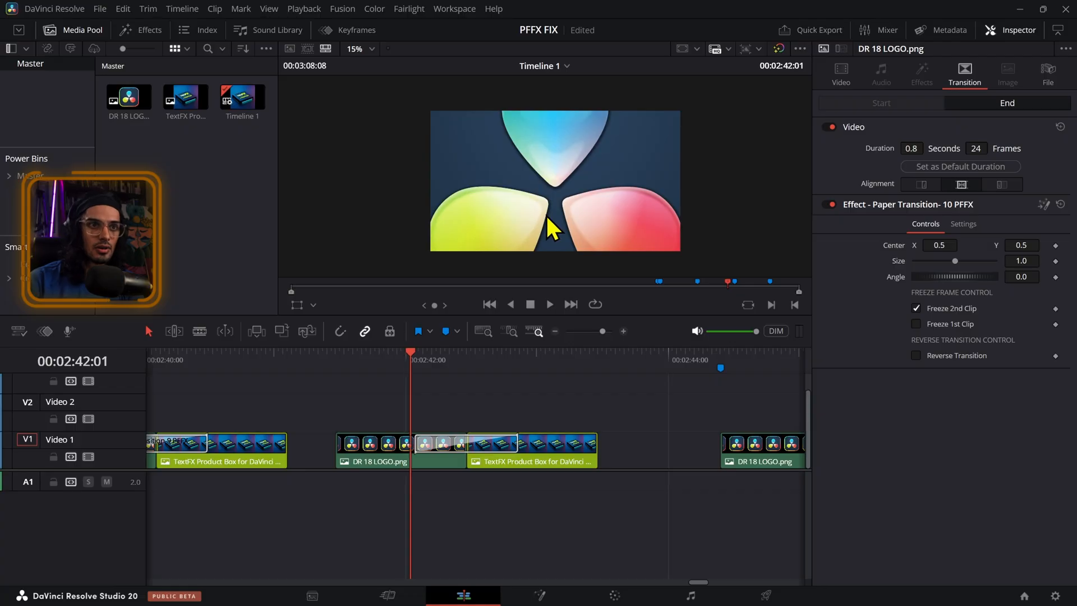
key("space")
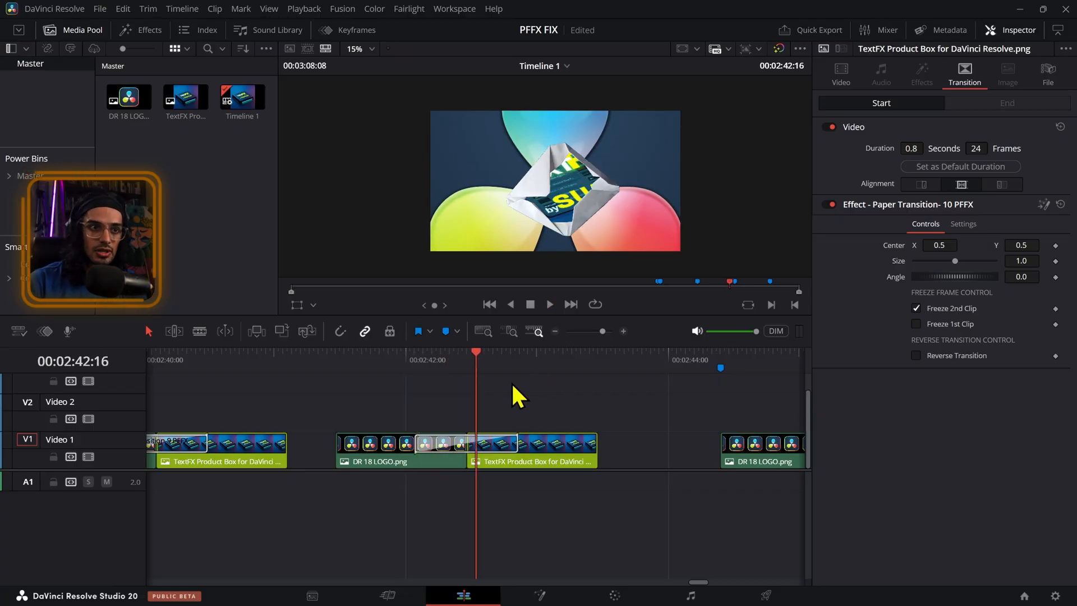
left_click(504, 367)
mouse_move(504, 368)
left_mouse_down()
mouse_move(520, 366)
mouse_move(511, 367)
left_mouse_up()
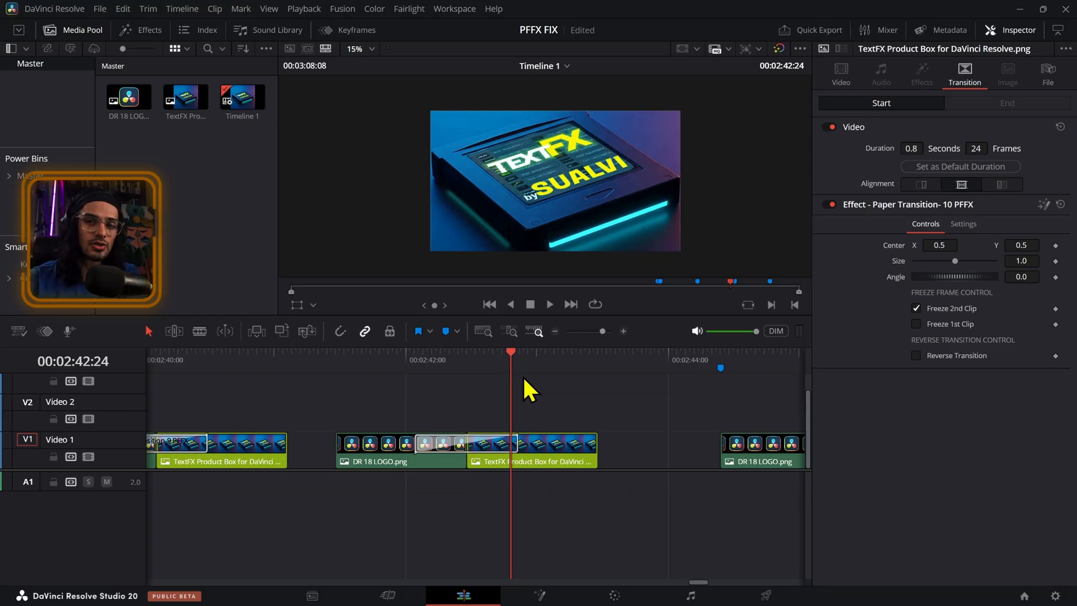
Park the playhead inside Paper Transition-11 at 00:02:45:06 and open that transition in Fusion.
scroll(530, 410, "right", 3)
left_click_drag(675, 371, 689, 372)
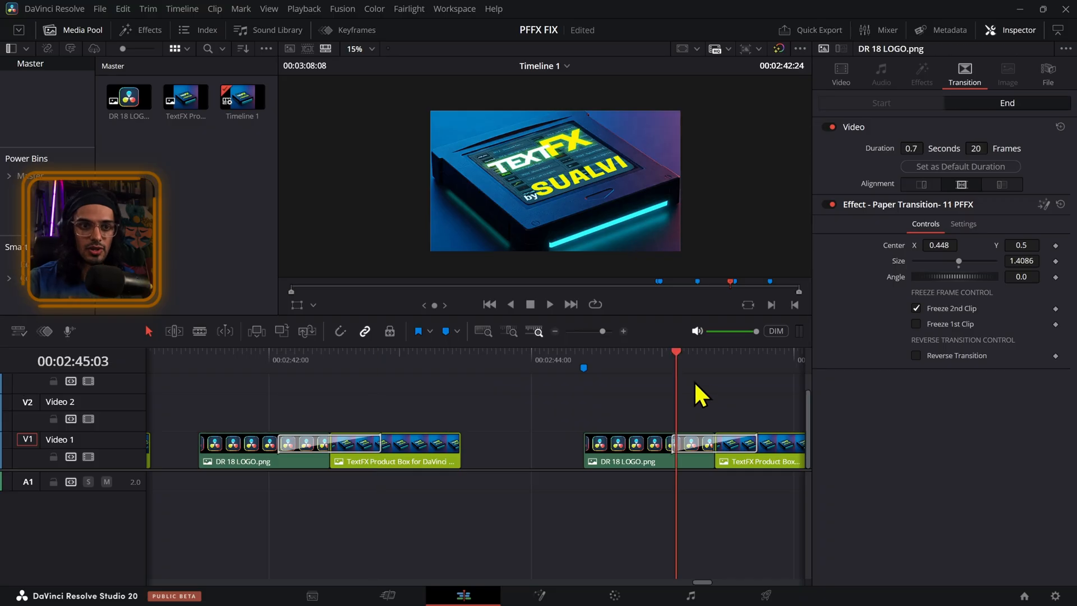
scroll(396, 425, "right", 3)
left_click(493, 436)
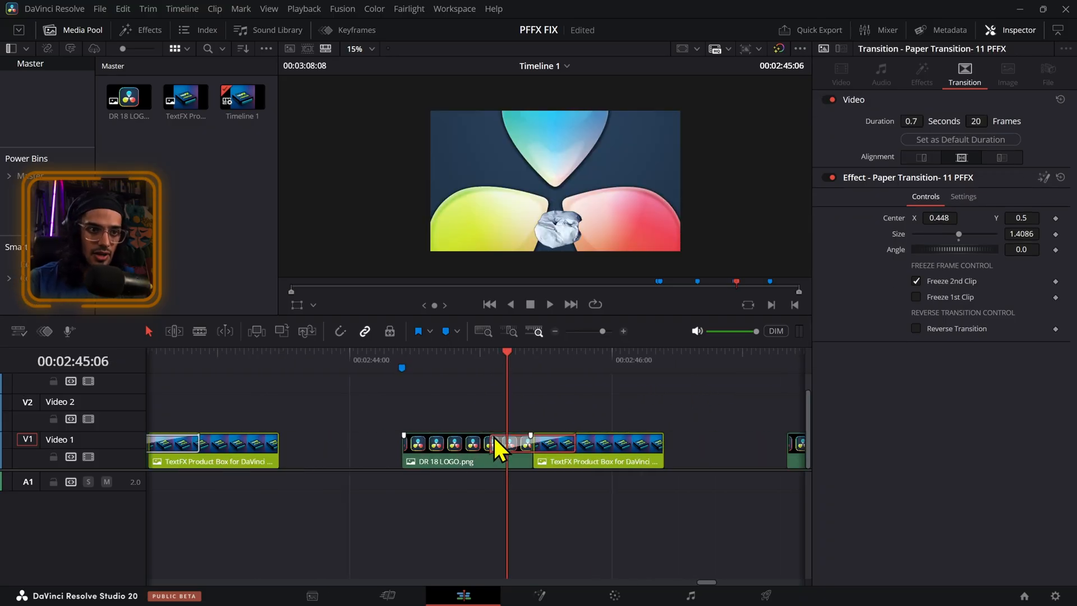
right_click(494, 436)
left_click(570, 500)
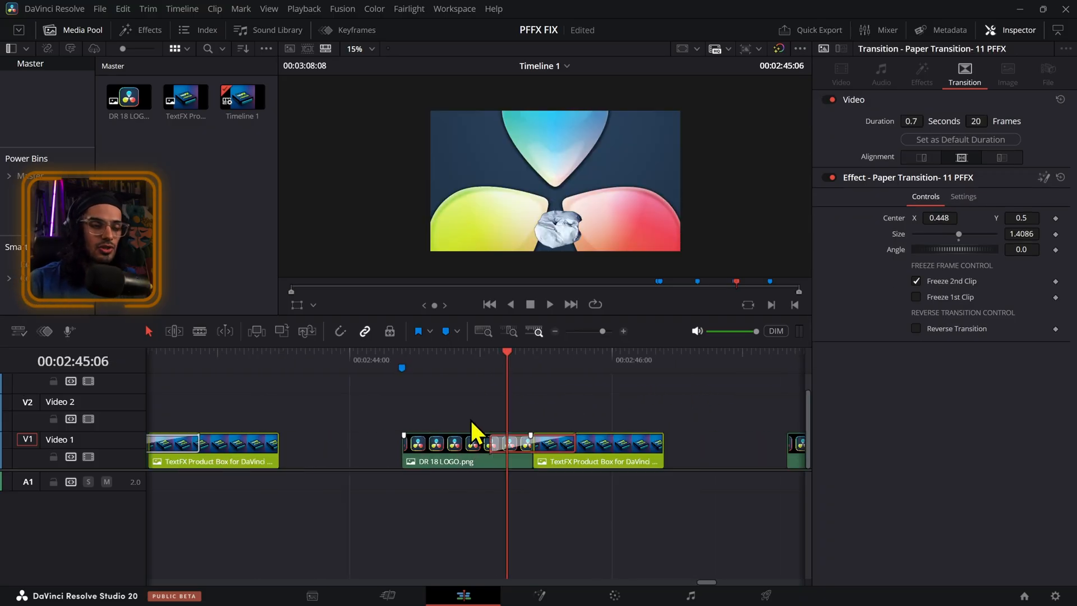
Find the VERTICALPRESET and K4PRESET nodes in this transition's group and move both clear of the surrounding nodes.
scroll(471, 420, "down", 5)
scroll(104, 399, "up", 2)
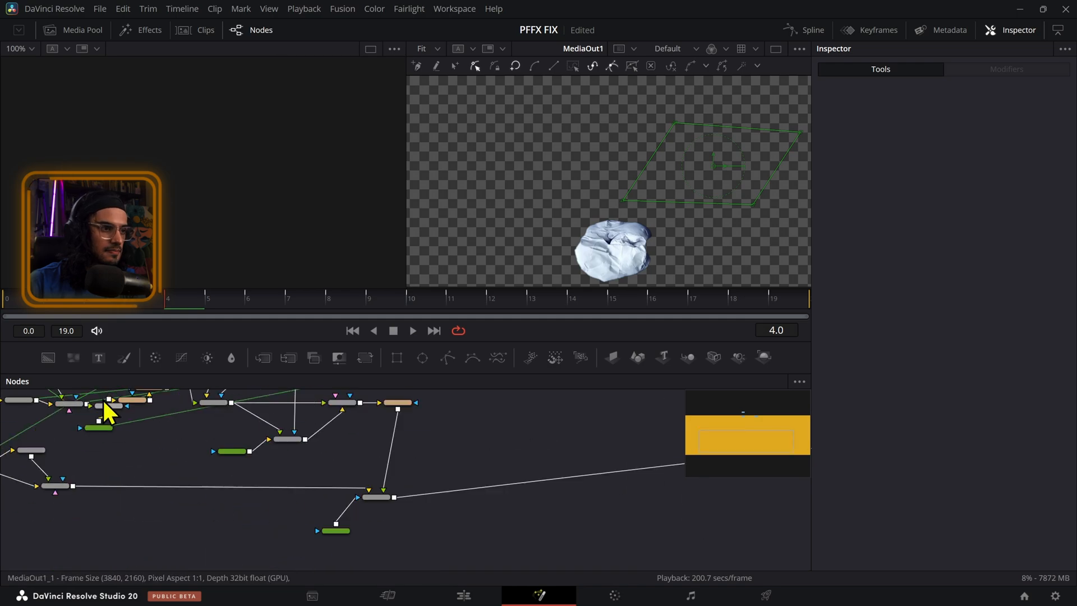
left_click_drag(103, 400, 279, 494)
scroll(222, 465, "up", 2)
left_click_drag(216, 475, 224, 529)
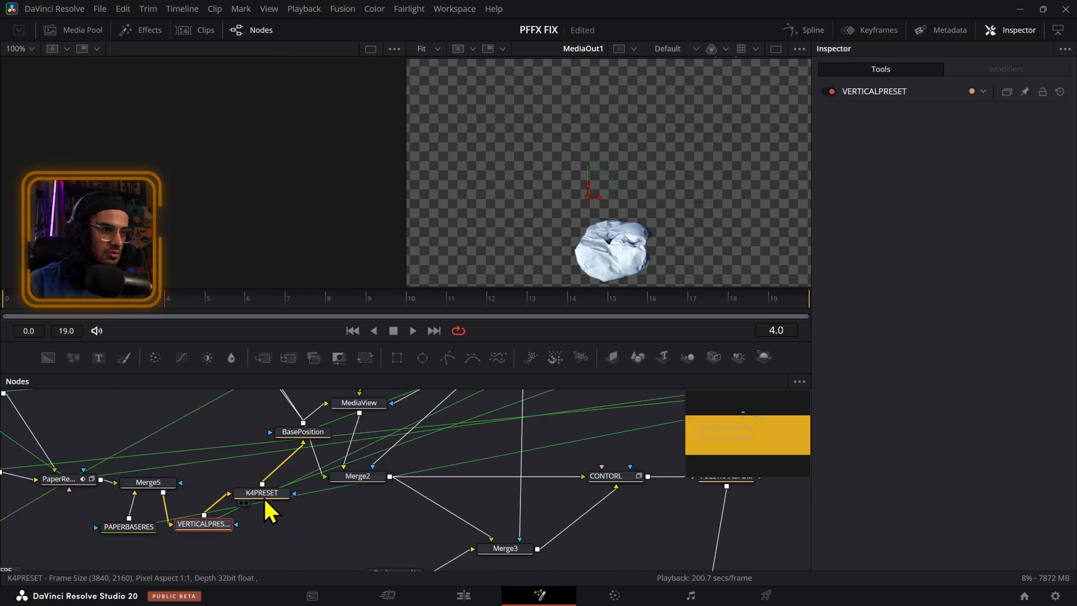
left_click_drag(264, 497, 283, 523)
scroll(306, 432, "down", 4)
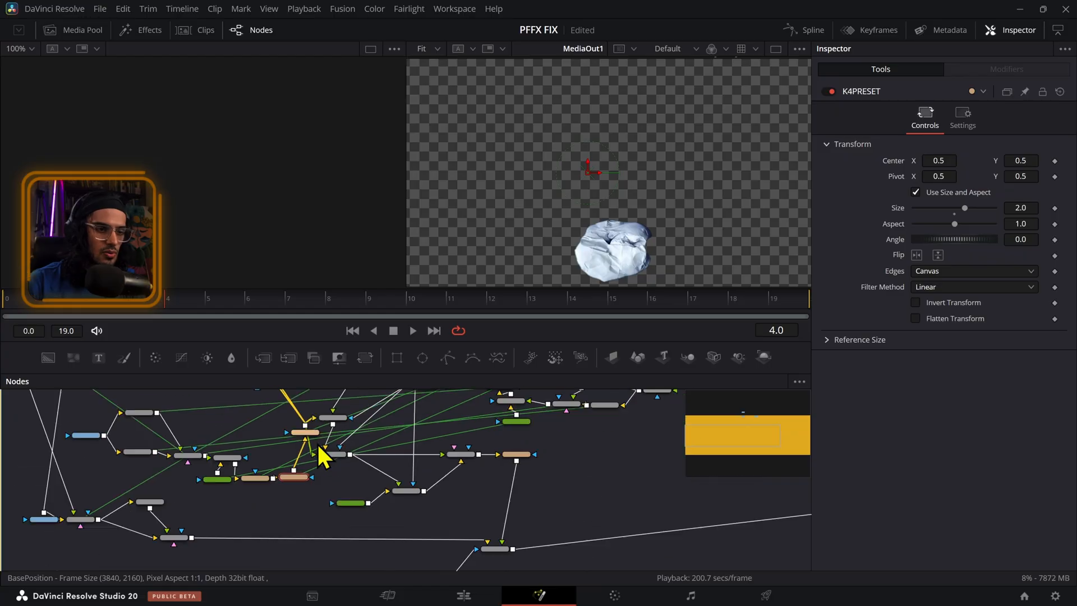
Return to the edit timeline and open Paper Transition-12 in Fusion with the playhead at 00:02:48:04.
left_click(465, 595)
scroll(487, 476, "right", 3)
left_click(665, 368)
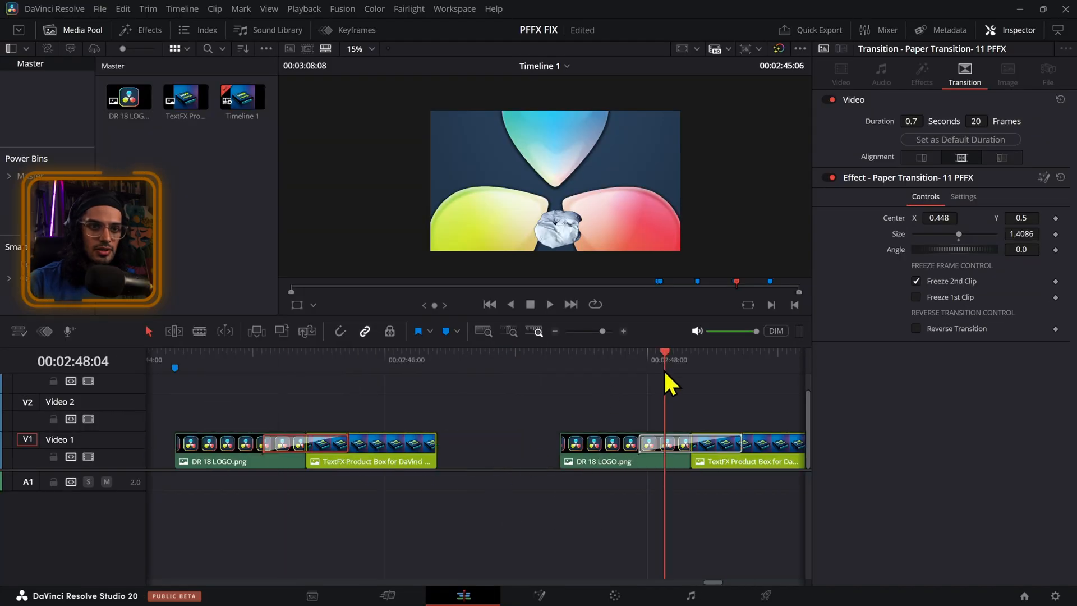
right_click(665, 443)
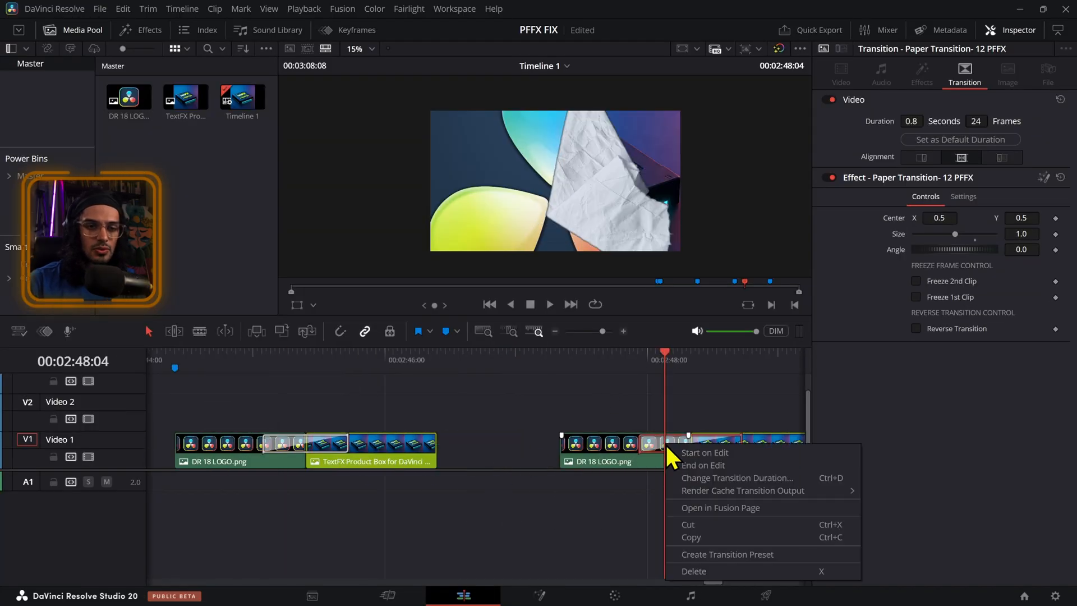
left_click(708, 504)
Find the VERTICALPRESET, K4PRESET and DEFPREST chain in the group and show the K4PRESET node's transform controls.
scroll(332, 460, "down", 4)
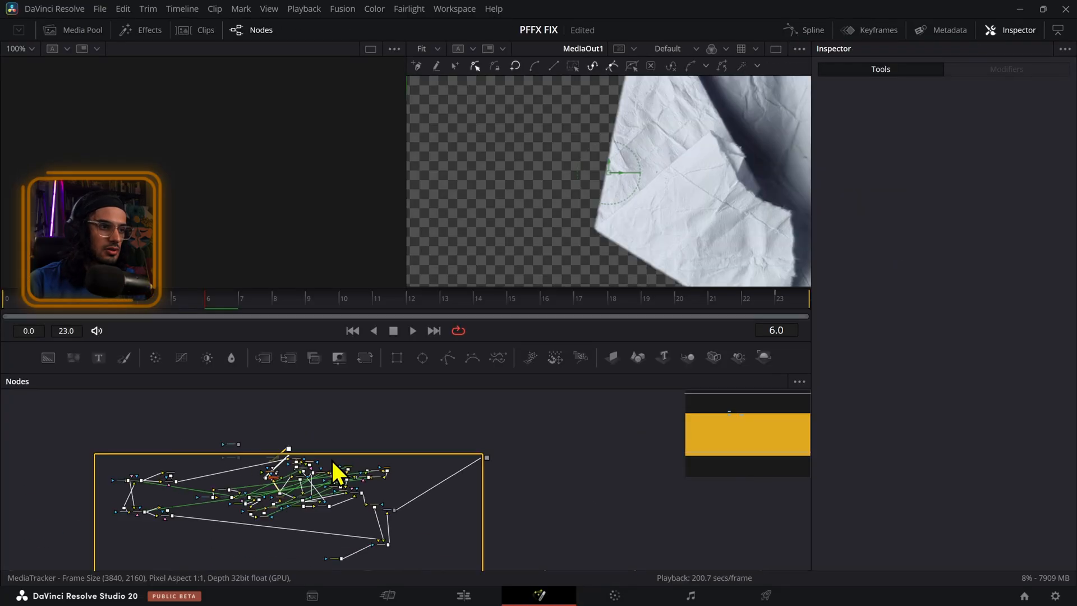
scroll(315, 458, "up", 5)
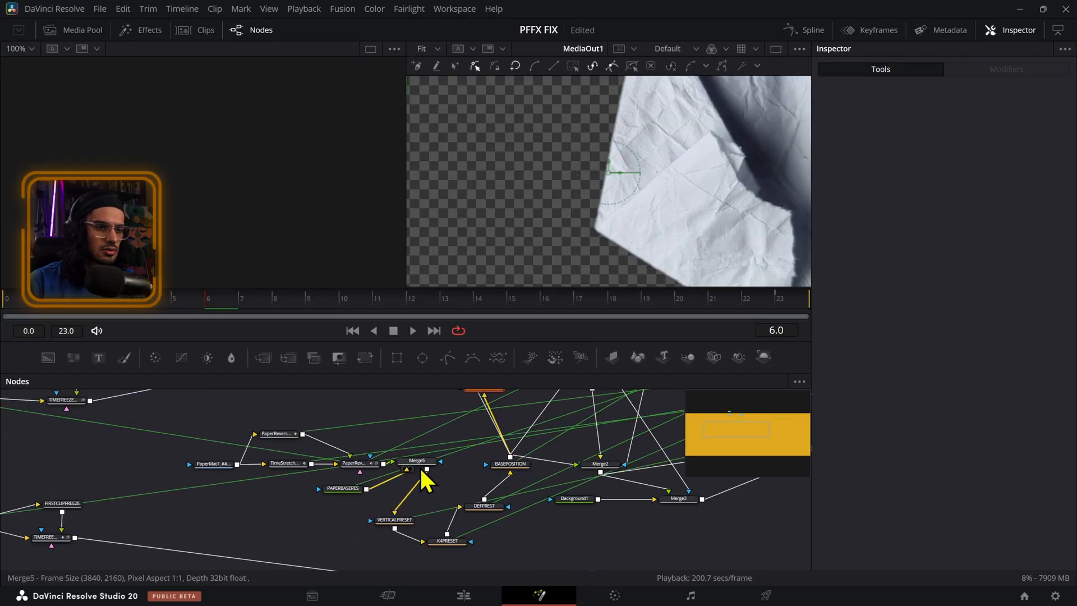
scroll(493, 527, "up", 4)
scroll(502, 525, "down", 2)
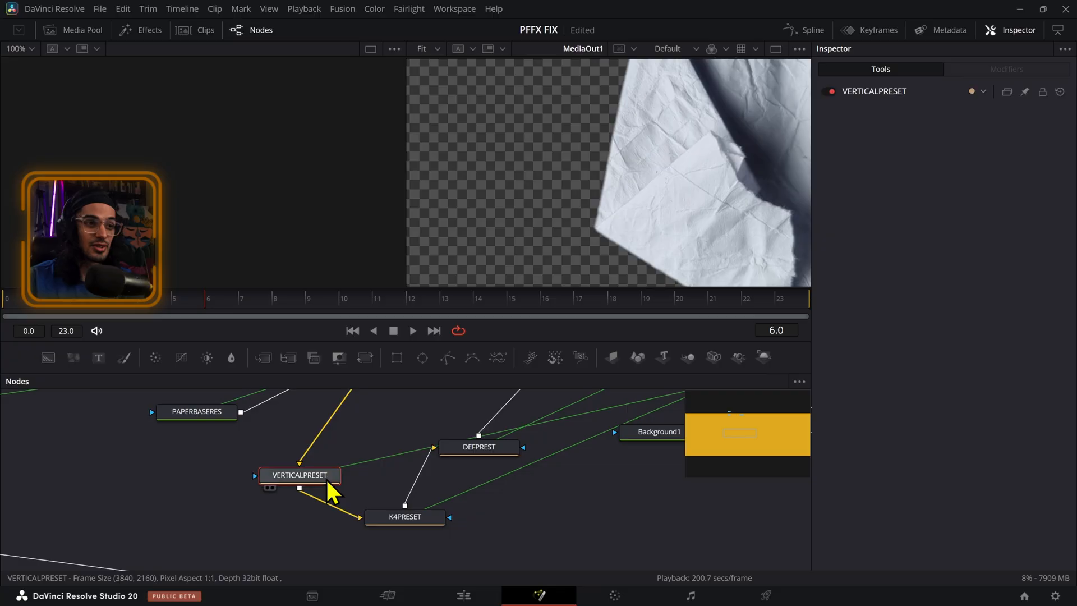
scroll(558, 205, "down", 2)
left_click(418, 521)
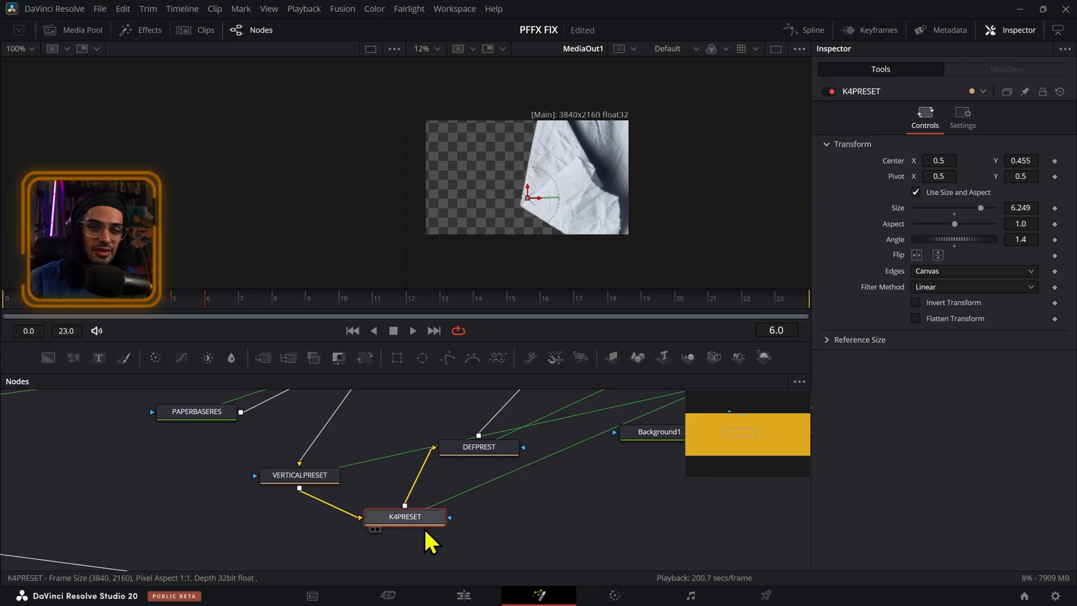
Show K4PRESET's Blend expression and read its AUTOBG width and height conditions through to the end.
left_click(968, 130)
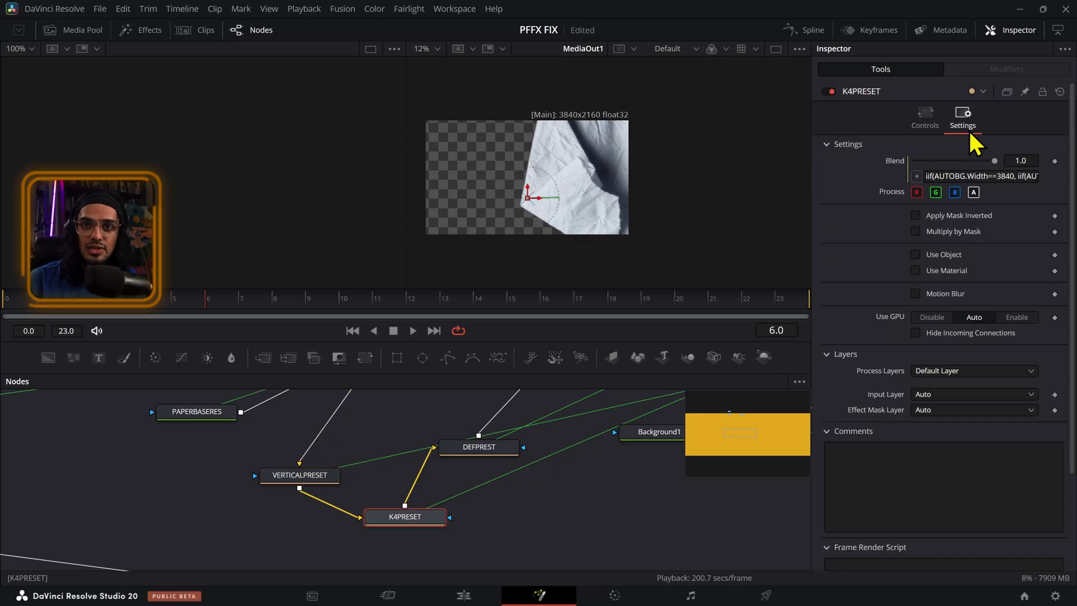
left_click_drag(1015, 177, 1031, 181)
left_click(998, 180)
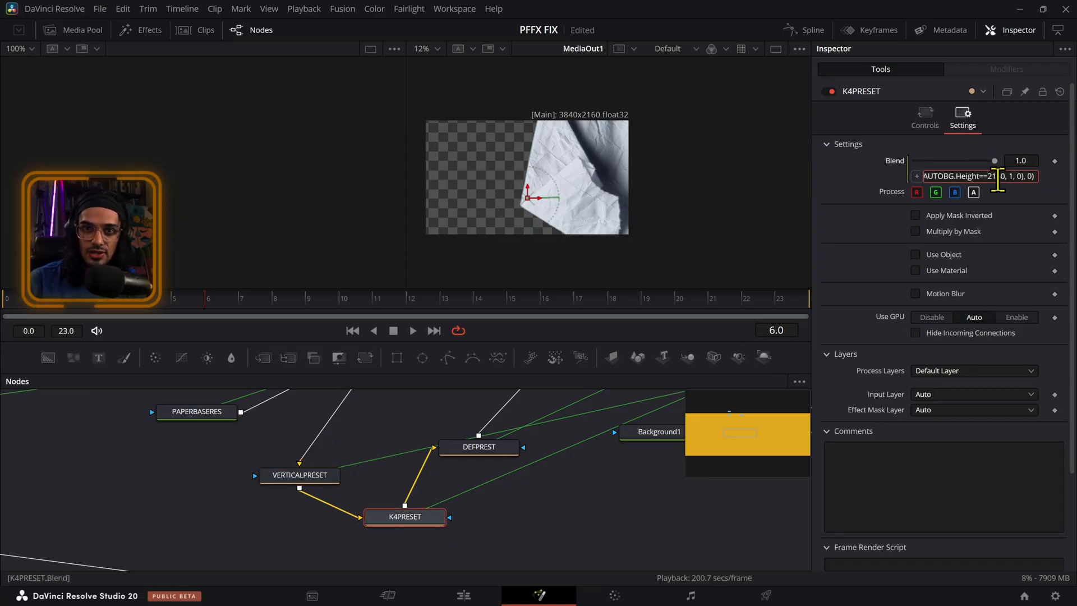
Find the AUTOBG background node lower in the group and show its image resolution settings.
left_click_drag(596, 437, 351, 363)
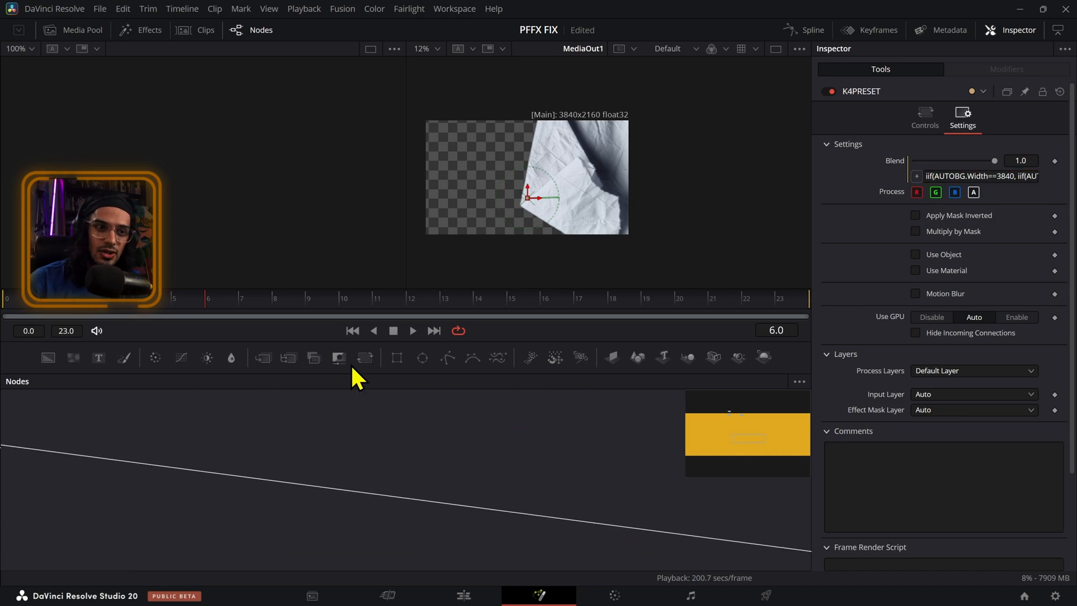
left_click_drag(701, 553, 314, 431)
scroll(477, 485, "down", 3)
scroll(474, 533, "up", 3)
left_click(414, 465)
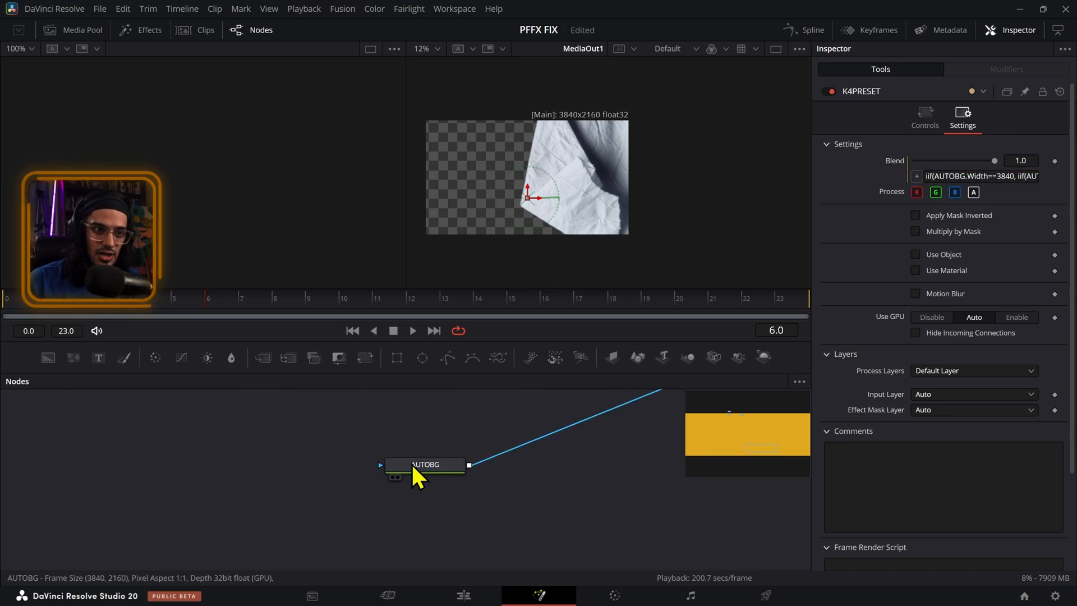
left_click(945, 152)
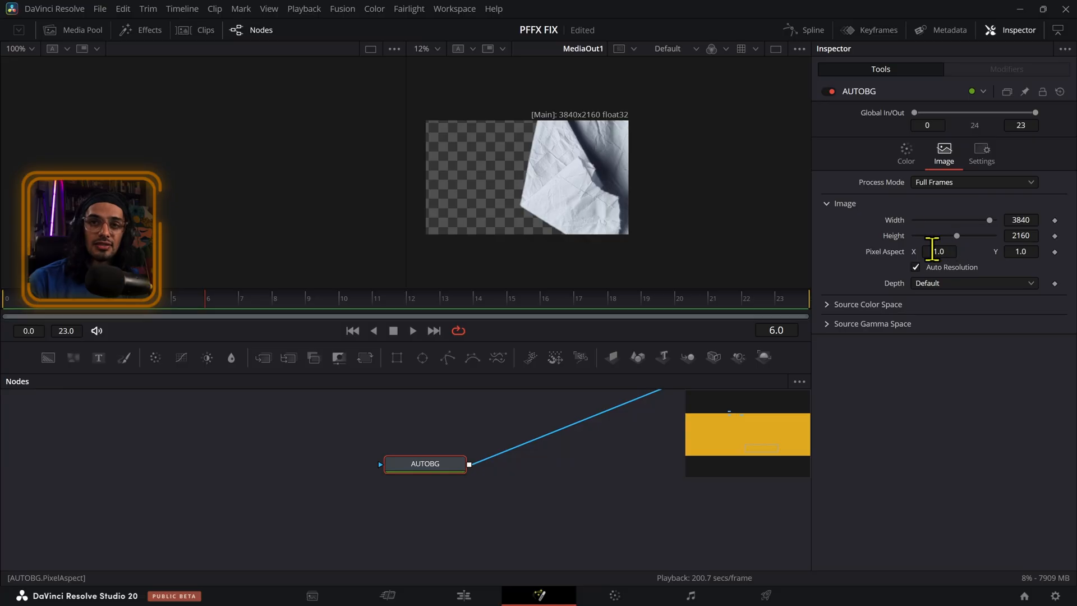
Find the DEFPREST node in the group and show its Blend expression.
scroll(386, 425, "down", 3)
left_click_drag(306, 431, 393, 537)
left_click(458, 474)
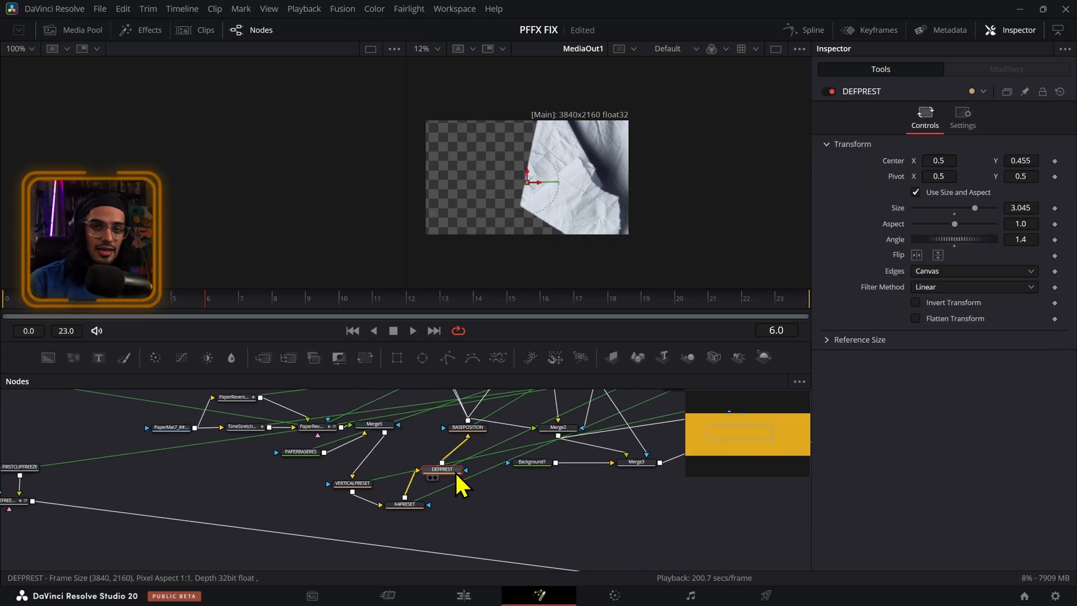
left_click(962, 115)
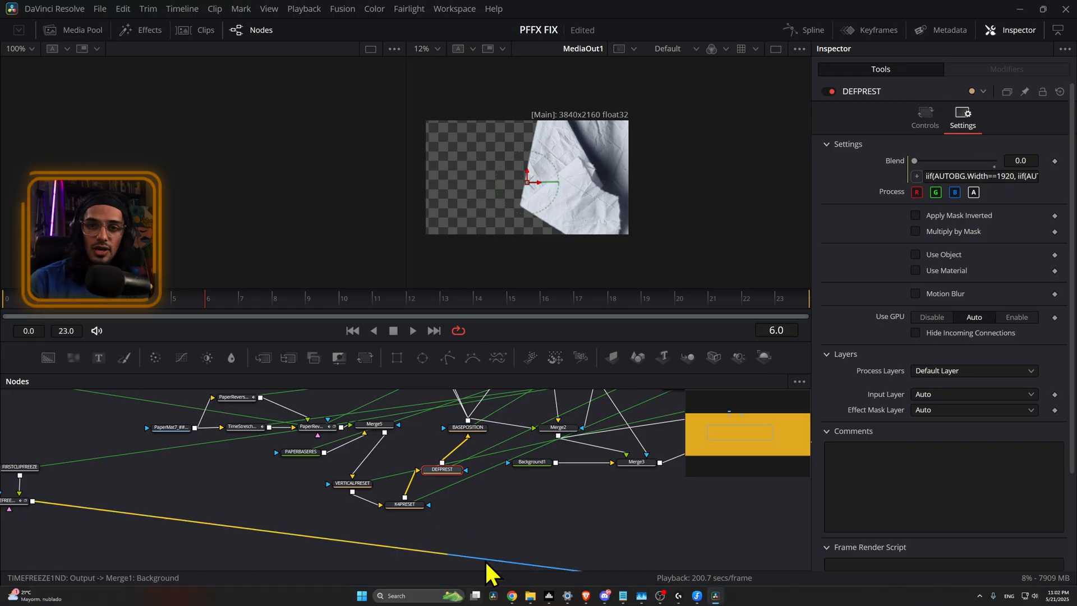
Return to the edit timeline and check the first frames of Paper Transition-12 from 00:02:48:00.
left_click(465, 595)
left_click(556, 409)
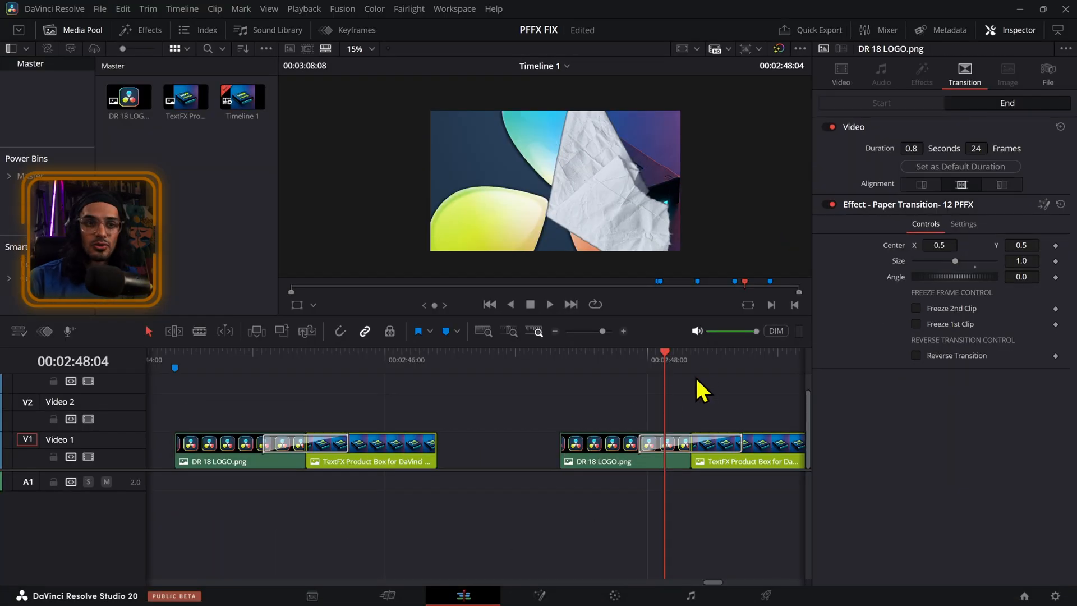
left_click_drag(662, 365, 647, 357)
scroll(579, 148, "down", 1)
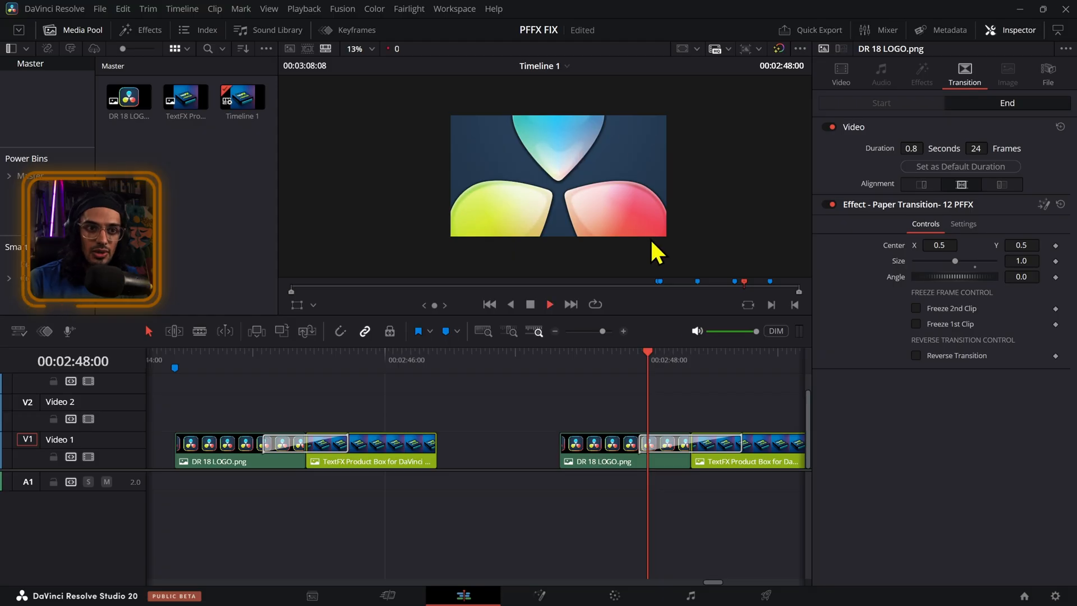
key("Right")
scroll(678, 422, "down", 3)
Go to the Paper Transition-13 clip pair on the timeline and place the playhead at 00:02:50:29.
scroll(533, 405, "down", 4)
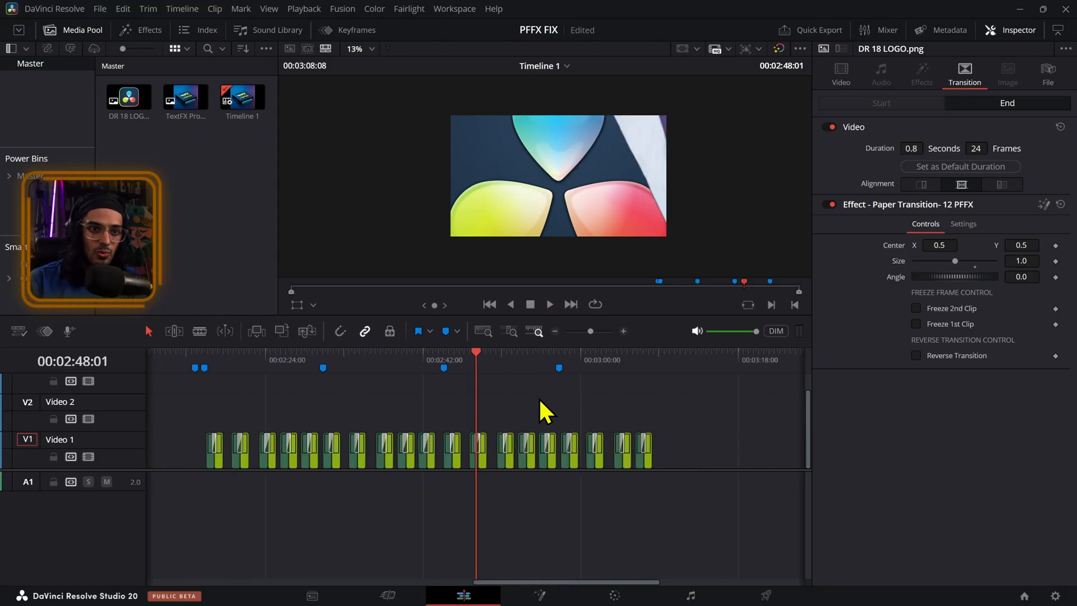
left_click(506, 362)
scroll(493, 415, "up", 3)
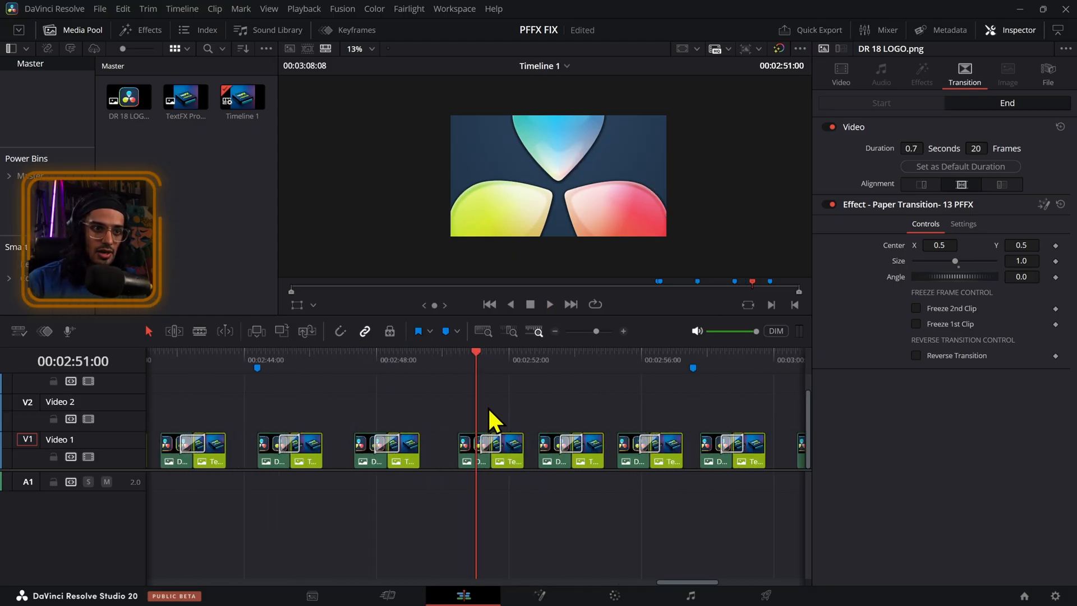
left_click(466, 368)
left_click(476, 368)
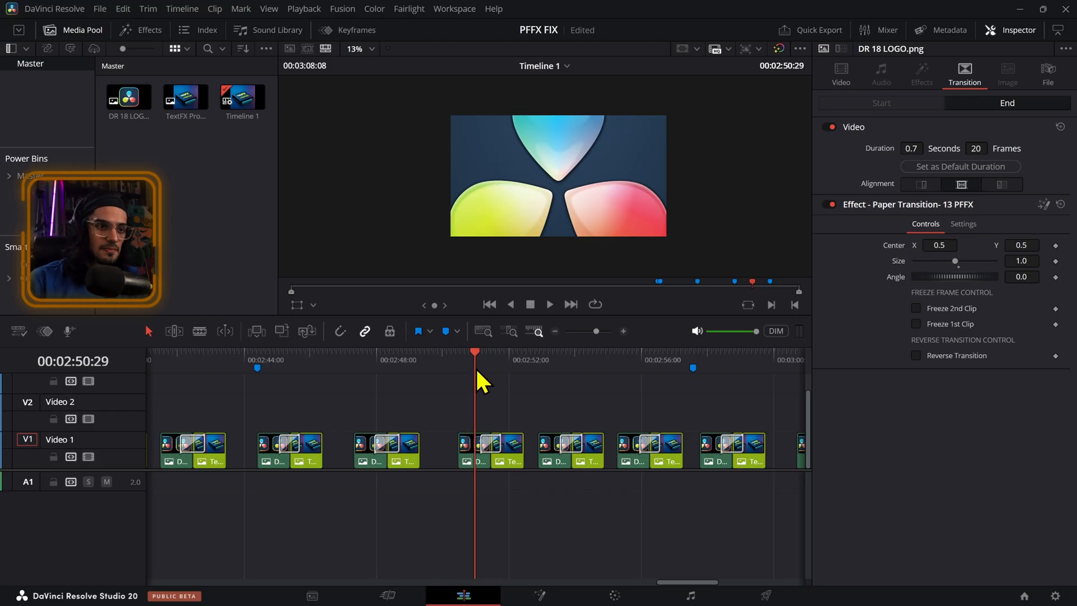
Place the playhead at 00:03:13:11 beyond the last clips and search the titles in the effects library for TEXTFX.
scroll(556, 423, "down", 4)
left_click(533, 385)
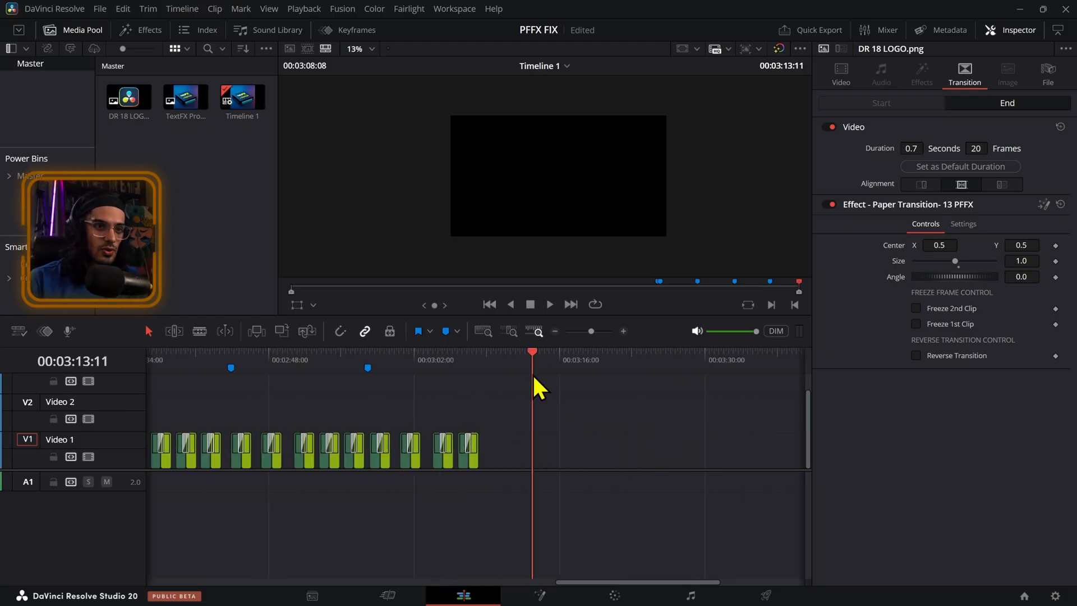
left_click(137, 31)
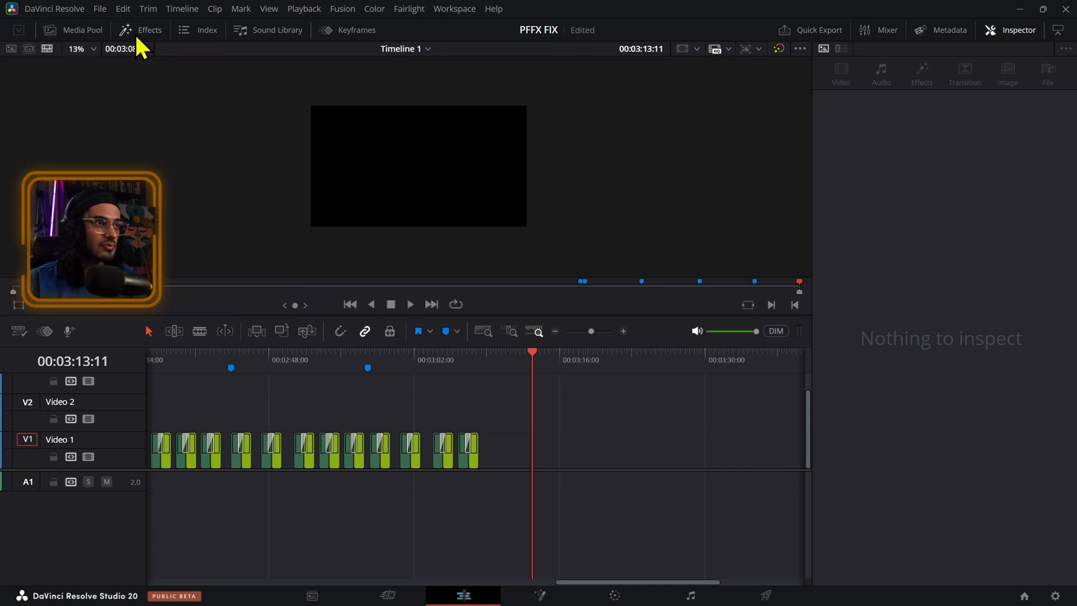
left_click(62, 152)
scroll(59, 163, "down", 2)
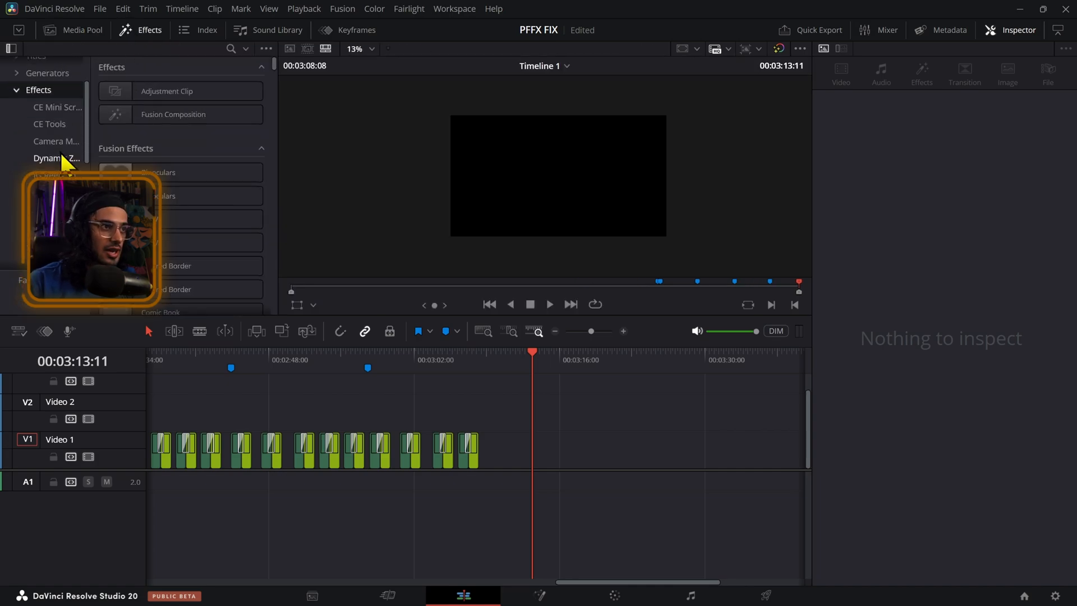
left_click(230, 50)
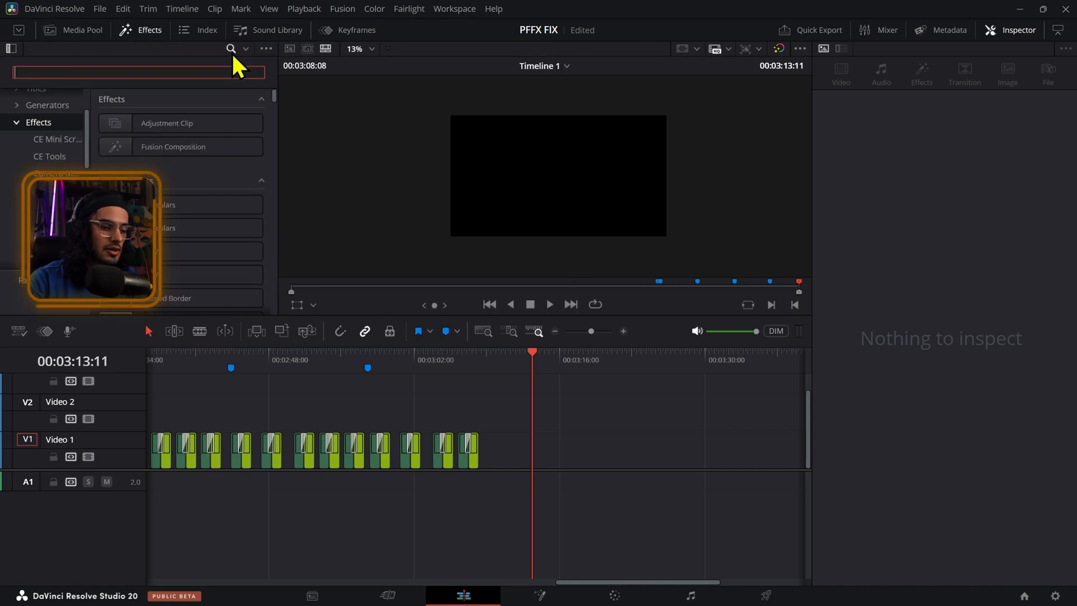
type("TE")
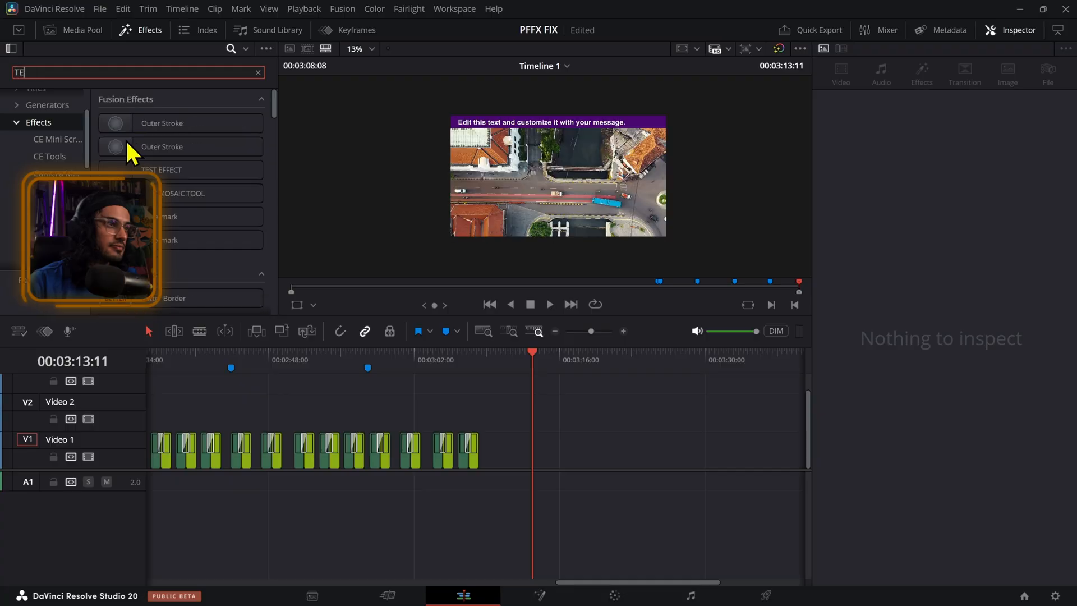
type("XTFX")
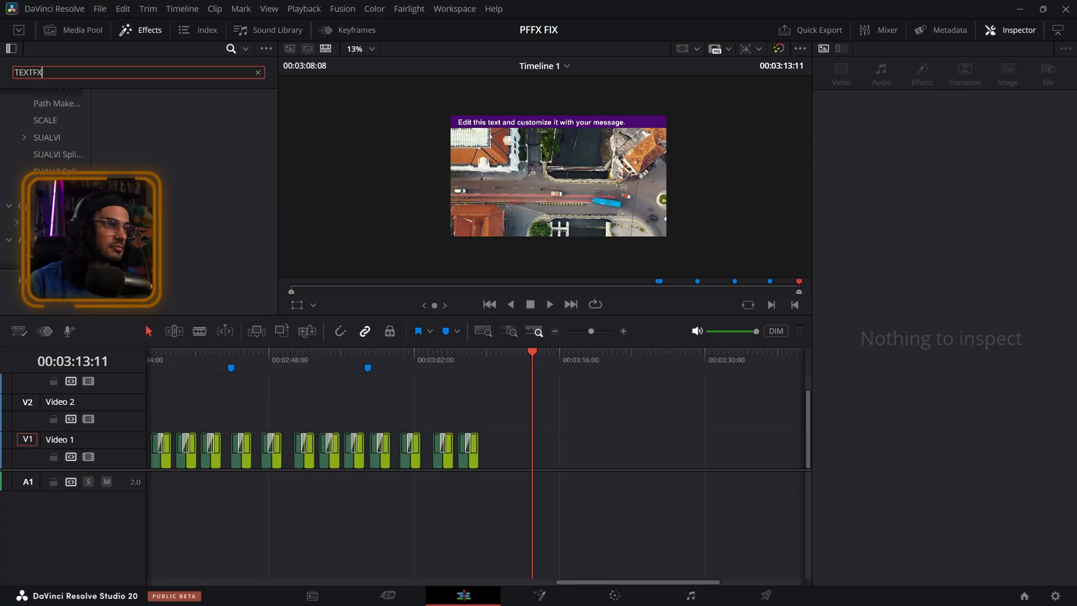
scroll(52, 150, "up", 6)
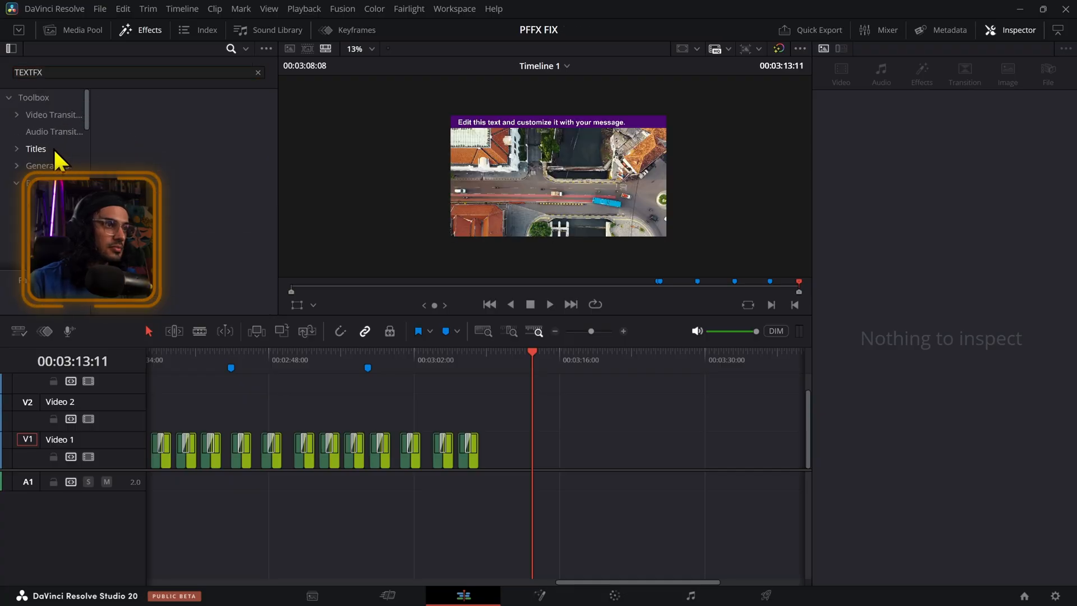
left_click(55, 148)
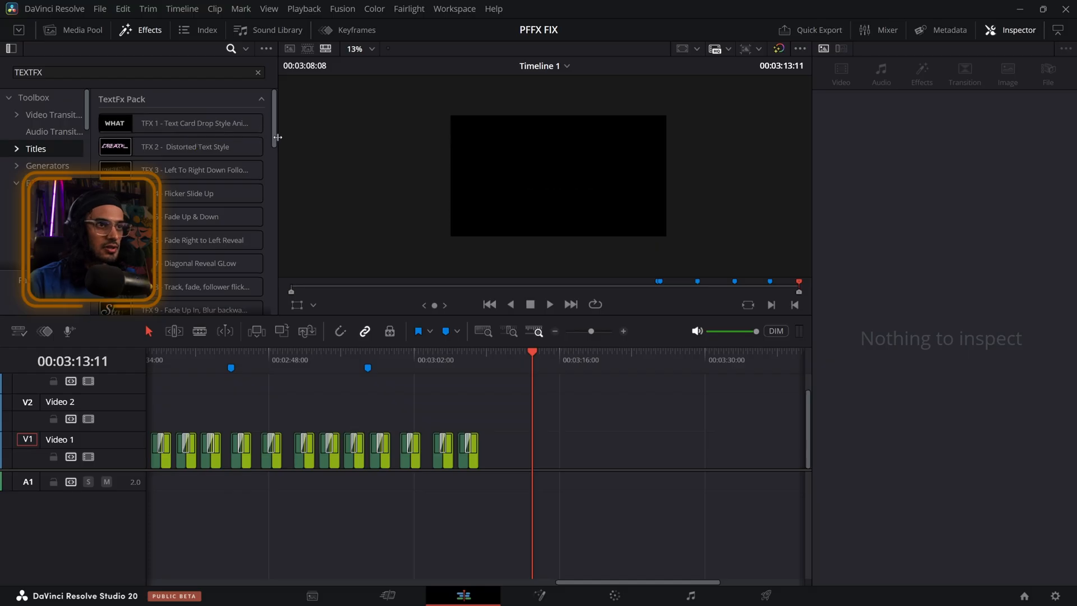
Add the TFX 4 - Flicker Slide Up title to Video 1 beyond the last clips and scrub to 00:03:13:25 within it.
left_click_drag(208, 193, 561, 470)
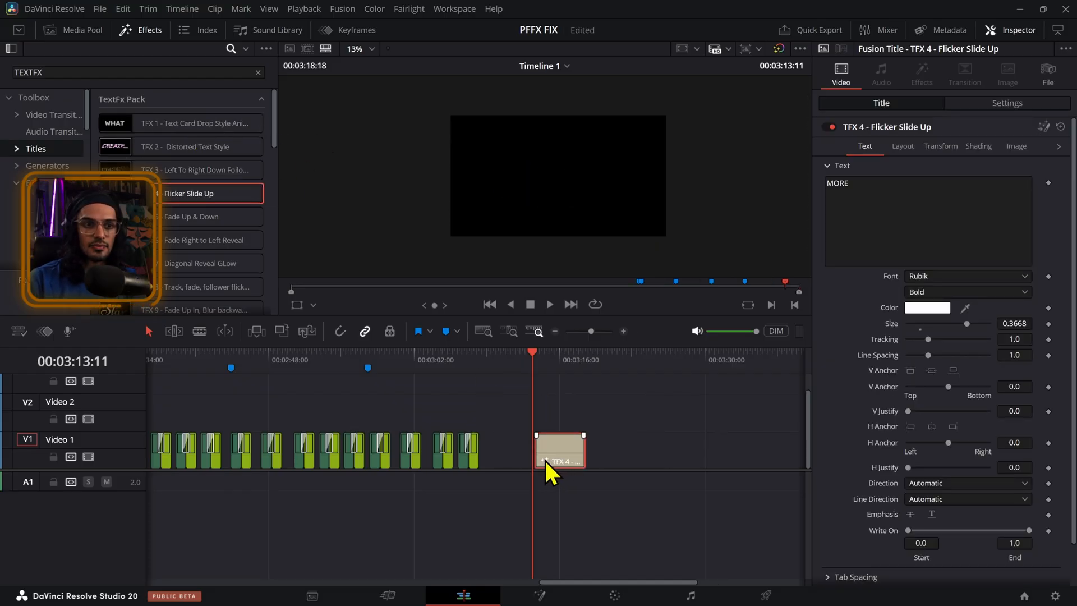
left_click(578, 422)
left_click_drag(536, 362, 537, 371)
scroll(825, 296, "down", 2)
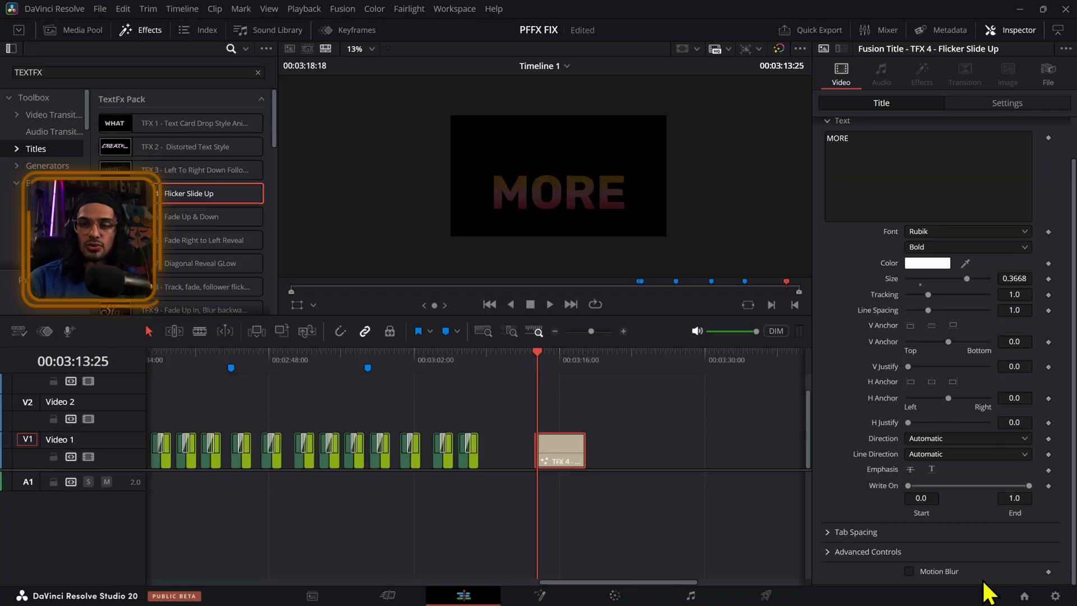
Look through the title's text settings and play its opening animation from the start of the clip.
scroll(864, 135, "up", 2)
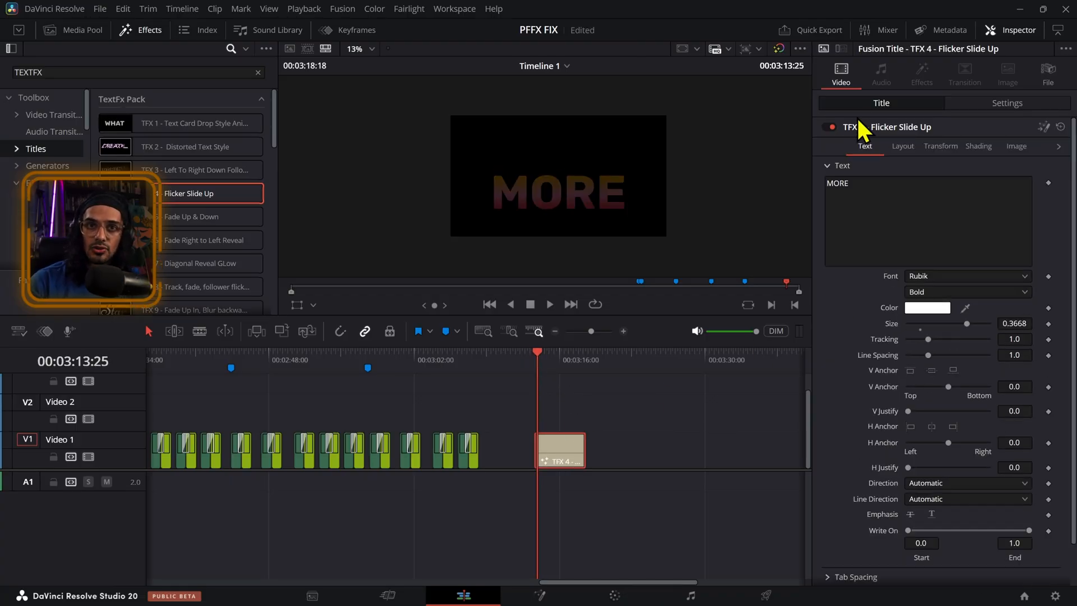
scroll(950, 305, "down", 2)
key("Up")
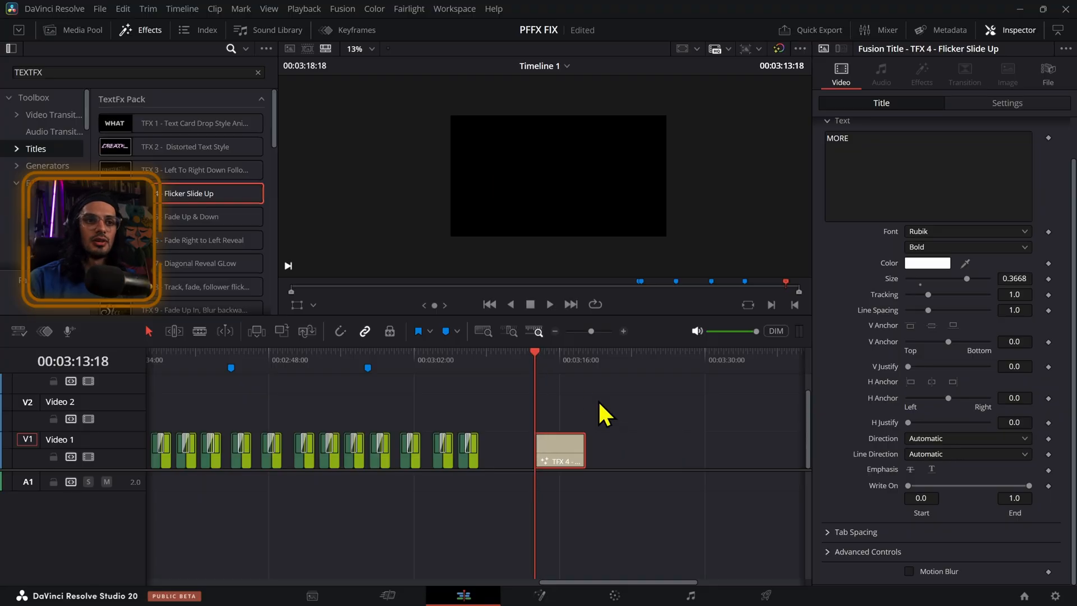
key("space")
key("space")
Try Motion Blur on the Flicker Slide Up title, then switch it back off.
left_click(939, 571)
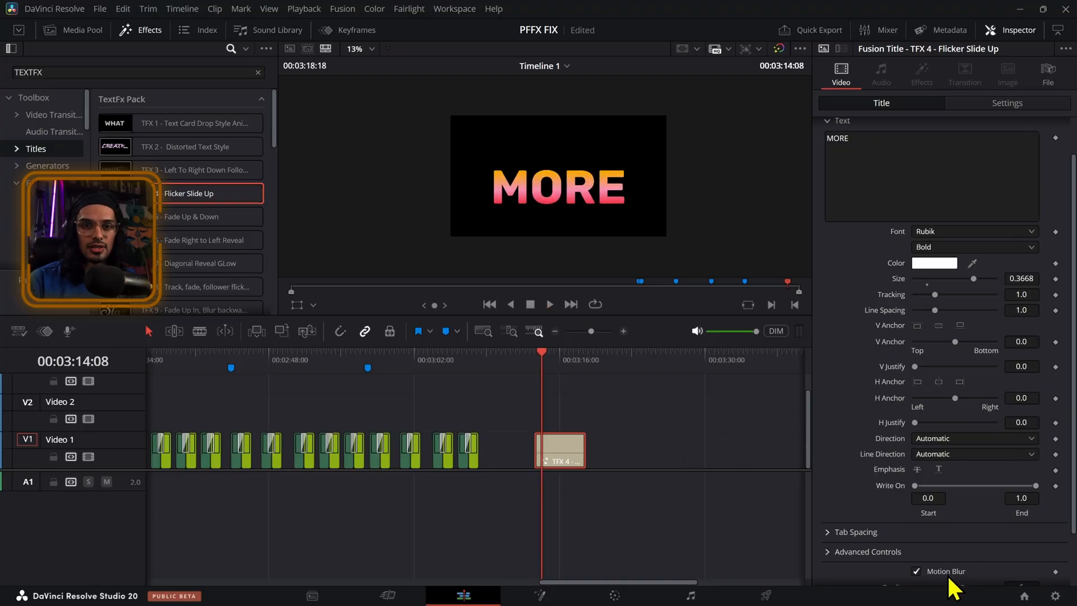
scroll(952, 306, "up", 2)
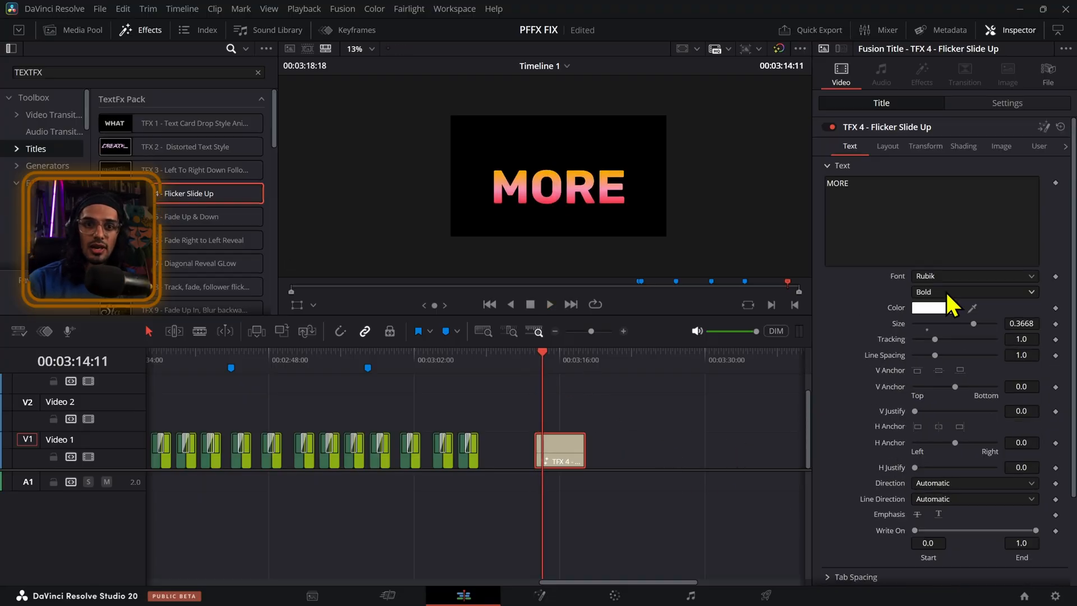
scroll(864, 555, "down", 3)
left_click(928, 511)
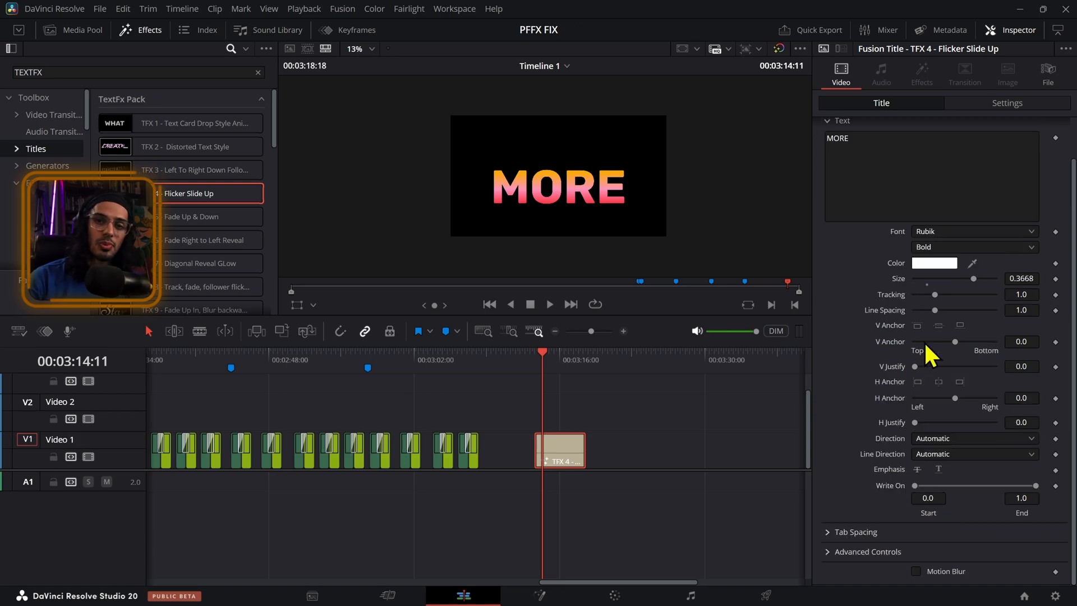
Duplicate the MORE title onto Video 2 and Video 3 with staggered starts, setting the Video 2 copy's text to ANIMATED.
left_click_drag(570, 439, 571, 392, "alt")
left_click(847, 166)
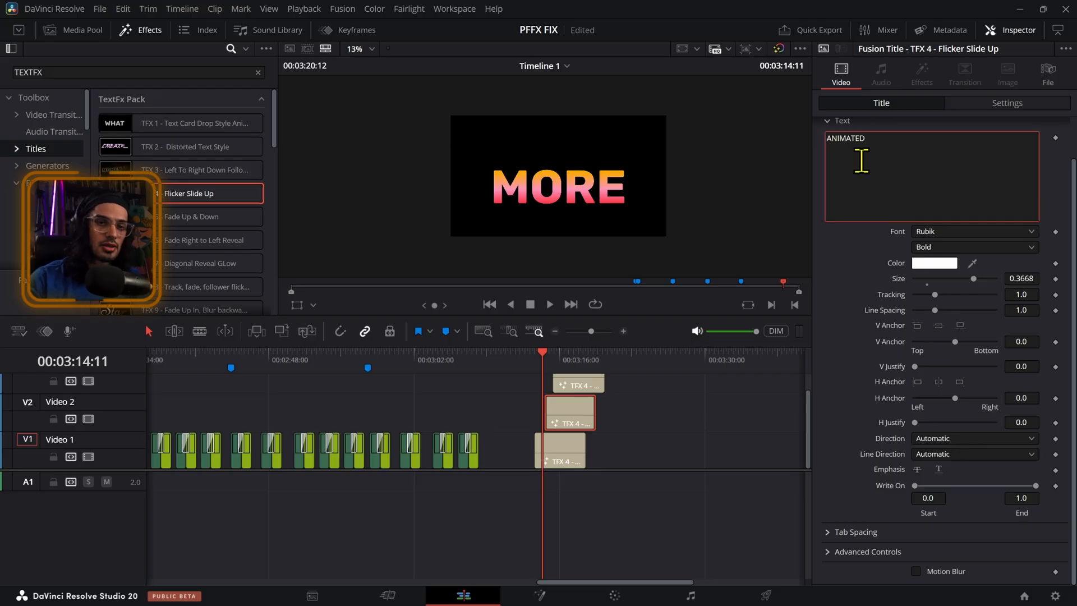
left_click(903, 160)
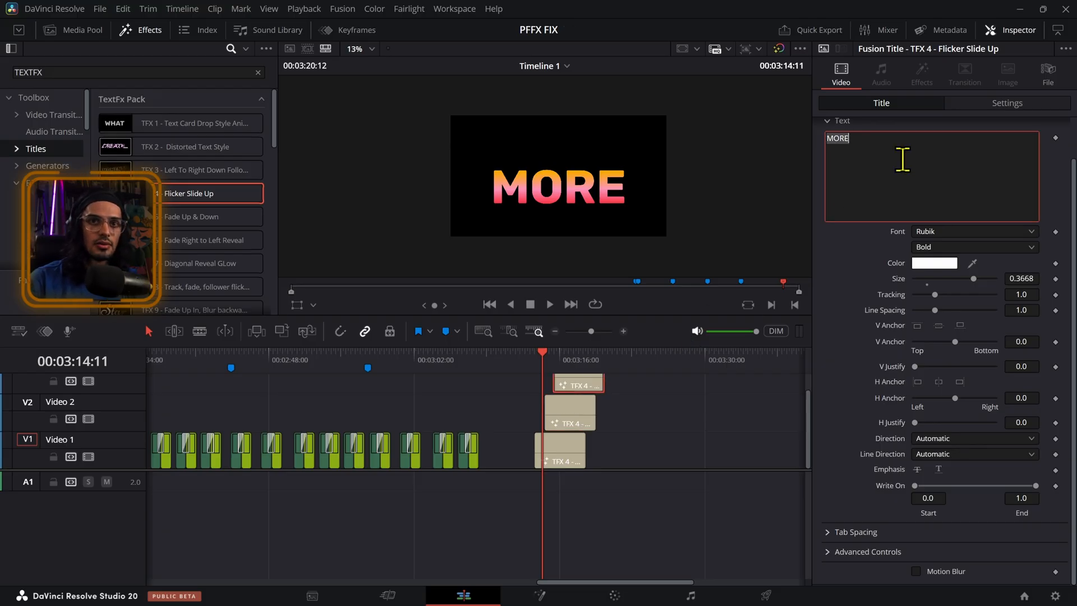
With the playhead at 00:03:16:25, set the MORE title's layout to Center X 0.143, Y 0.774 and Center Z 1.21.
left_click_drag(555, 366, 569, 393)
left_click(568, 440)
scroll(1028, 281, "up", 2)
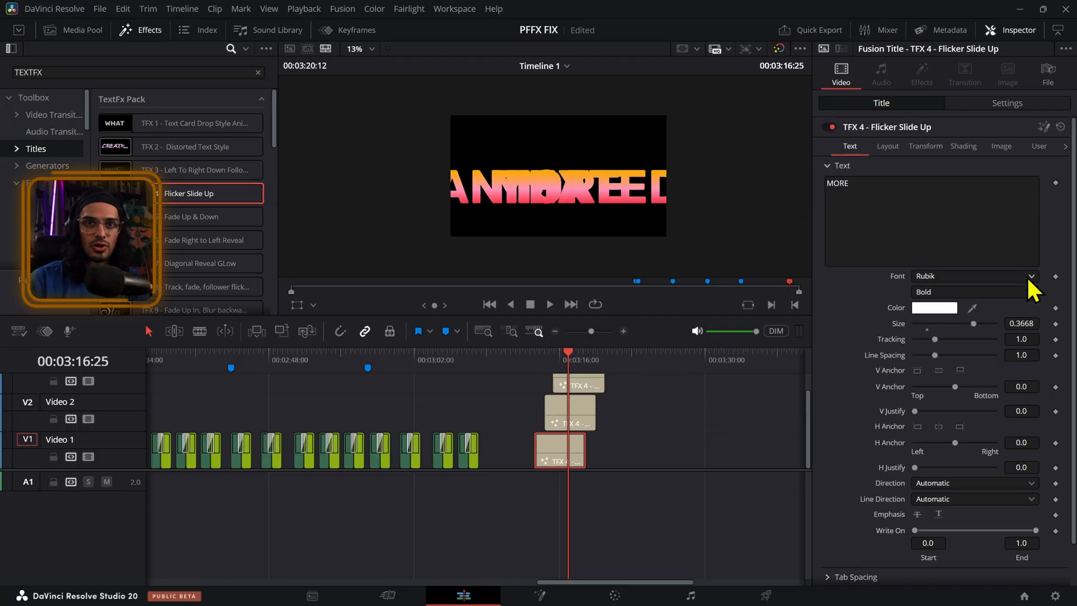
left_click(886, 148)
left_click_drag(1028, 214, 1056, 198)
left_click_drag(939, 198, 923, 197)
Set the ANIMATED title's layout to Center X 0.153, Y 0.416 and Center Z 2.52.
left_click(586, 422)
left_click(887, 146)
left_click_drag(1022, 213, 1075, 214)
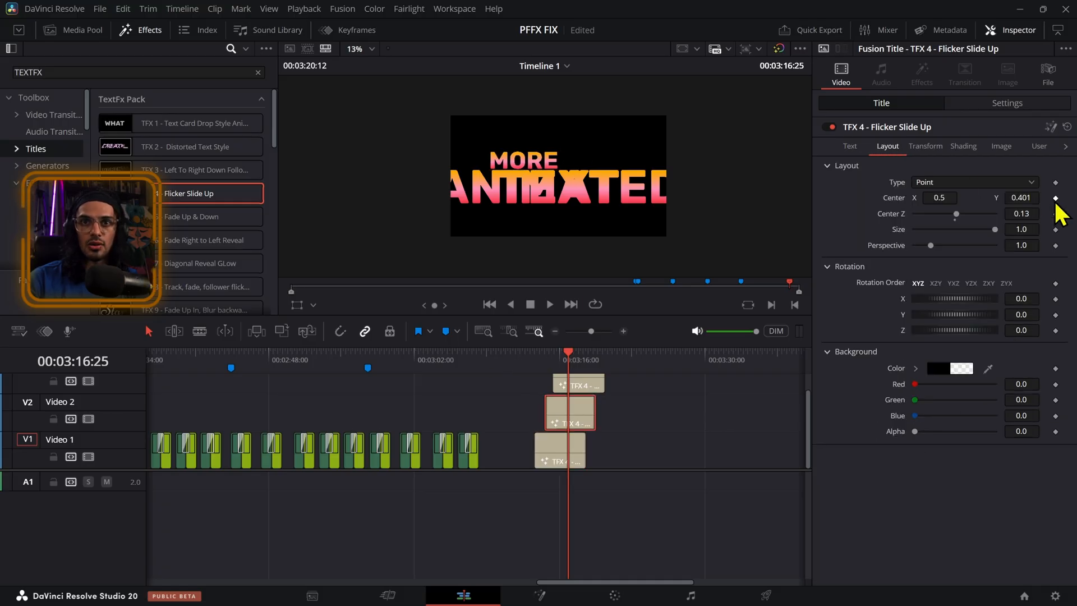
left_click_drag(939, 197, 913, 197)
Make the Video 3 title read TEXTS and set its layout to Center X 0.394, Y 0.22 and Center Z 0.7.
left_click(578, 384)
left_click(932, 196)
type("S")
left_click(888, 146)
left_click_drag(1022, 214, 1060, 213)
left_click_drag(939, 198, 913, 198)
left_click_drag(1021, 198, 988, 198)
Play the three stacked titles from the start to review the combined animation.
left_click(534, 356)
key("space")
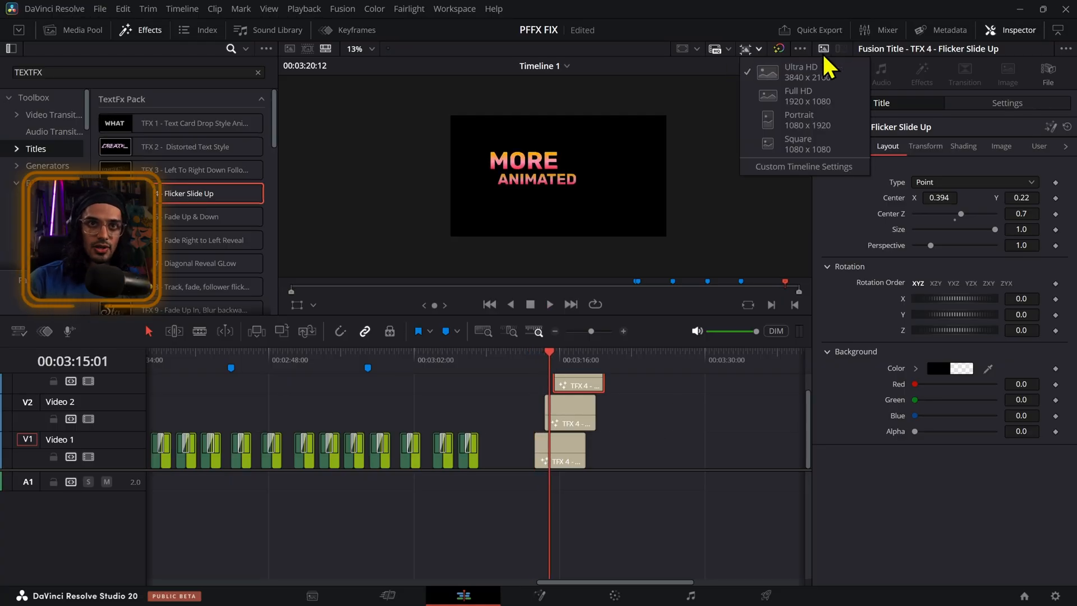
left_click(609, 424)
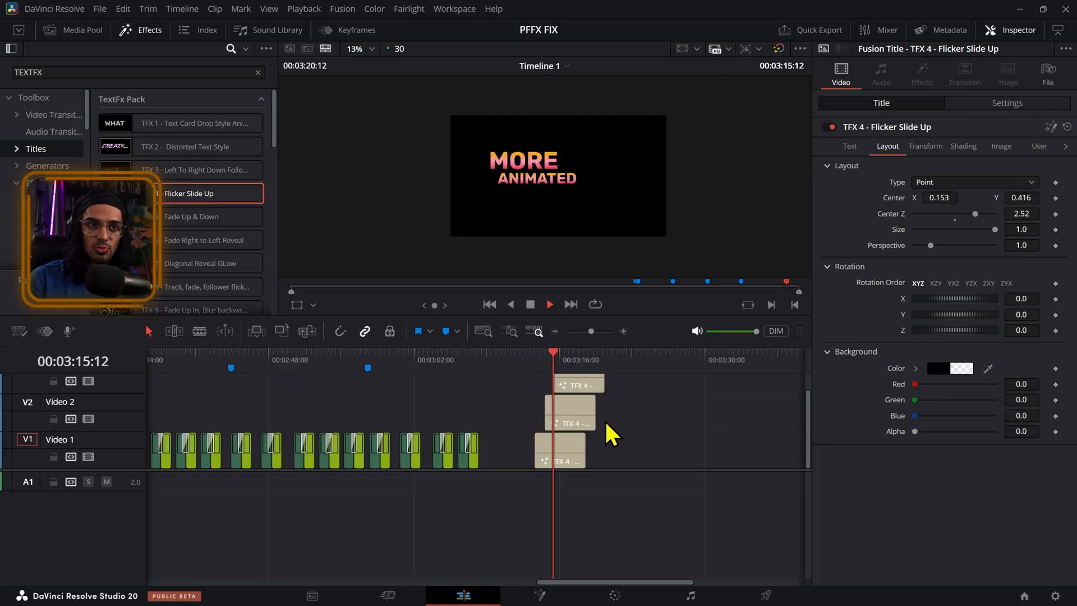
key("space")
Select the MORE, ANIMATED and TEXTS titles in turn and examine the text settings of each separate clip.
left_click(569, 464)
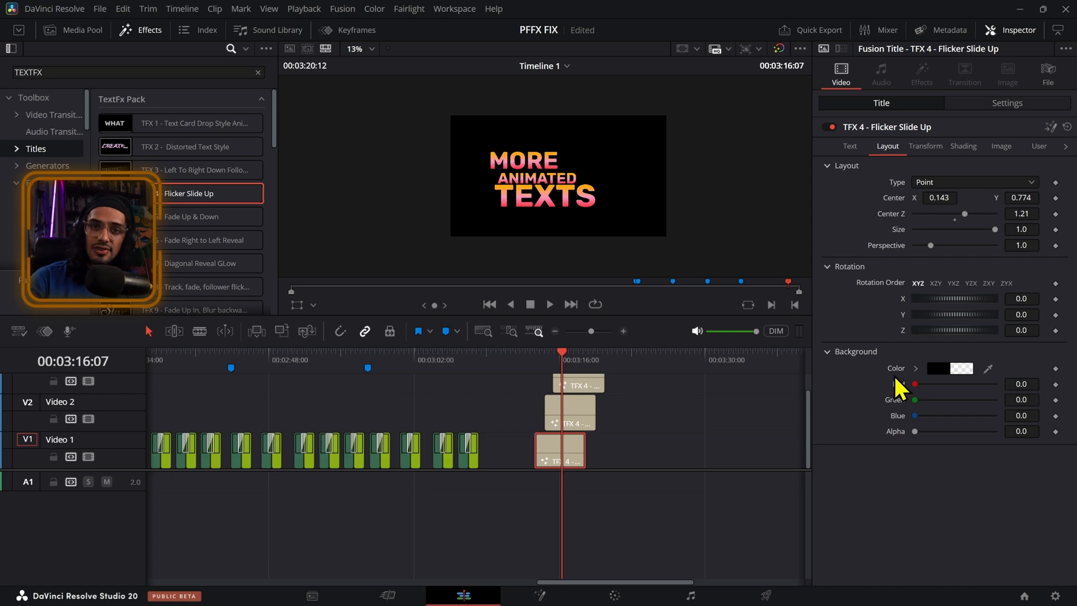
left_click(849, 146)
scroll(864, 547, "down", 2)
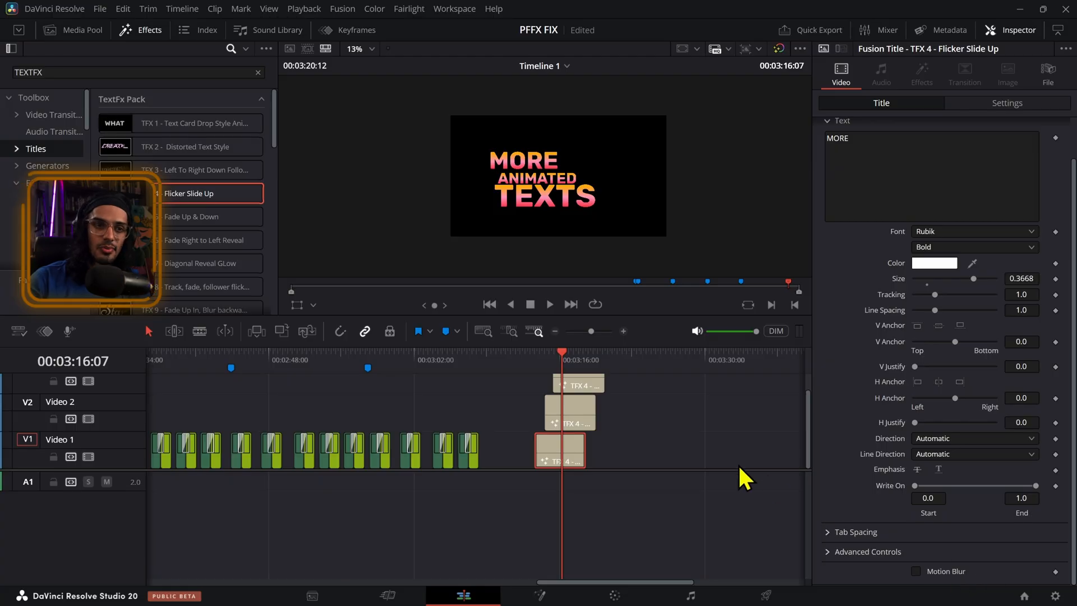
left_click(595, 386)
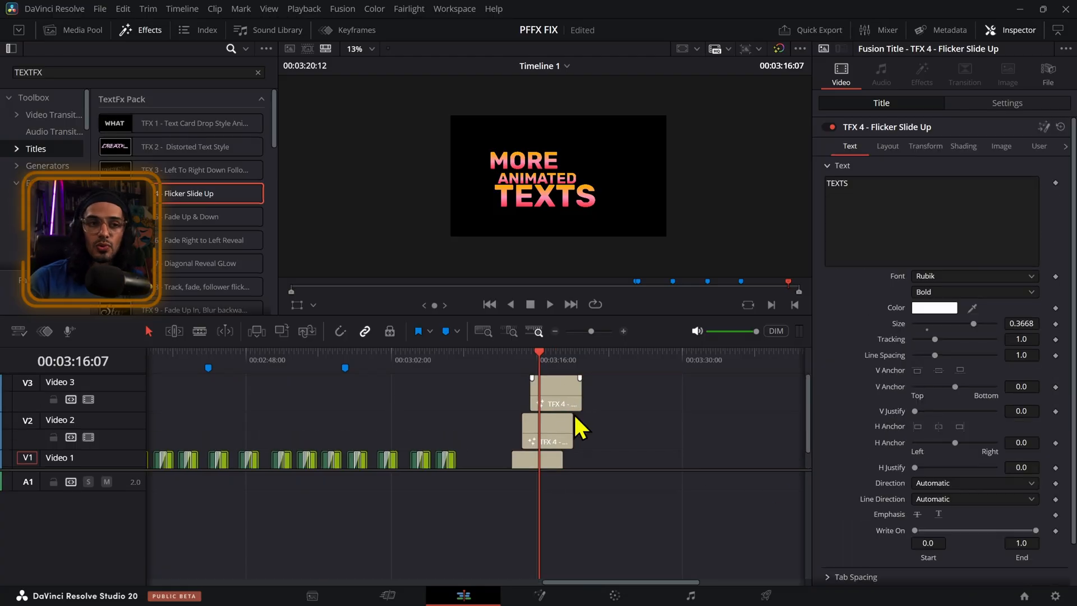
left_click(560, 419)
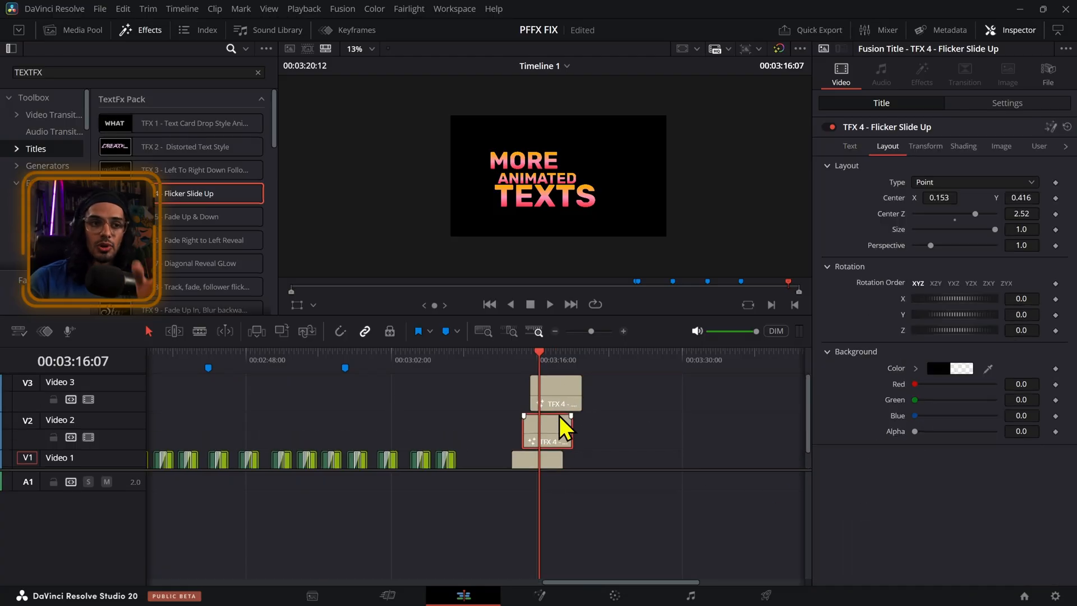
left_click(561, 404)
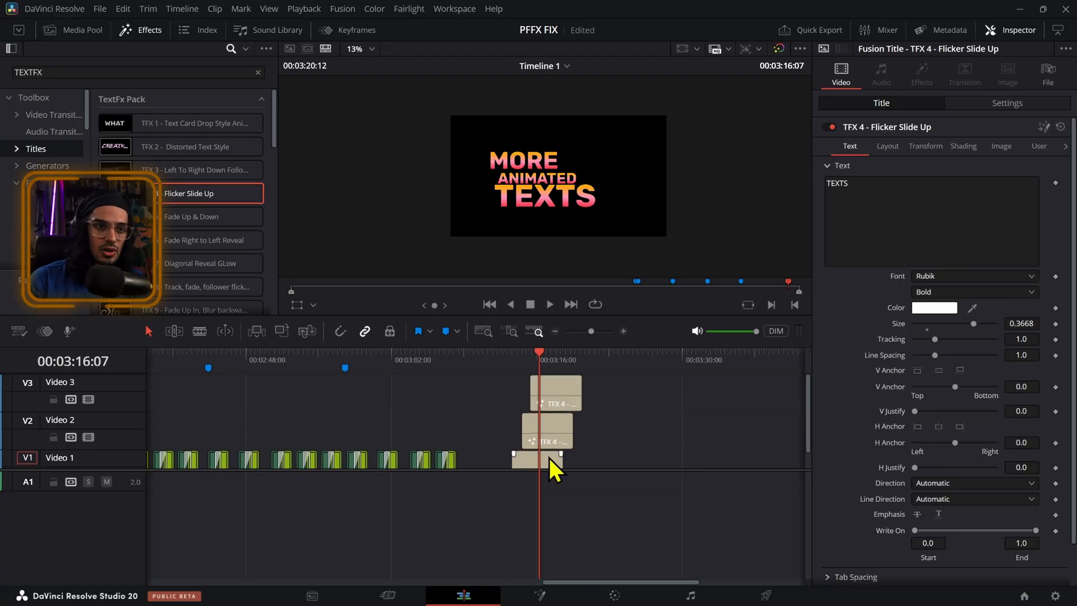
left_click(553, 440)
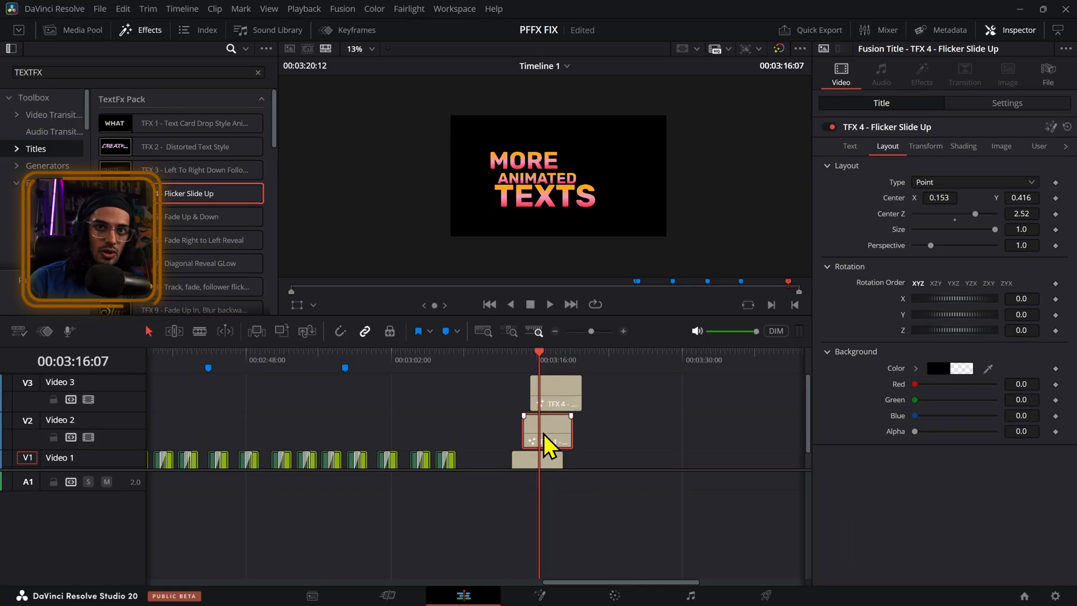
left_click(850, 149)
left_click(568, 396)
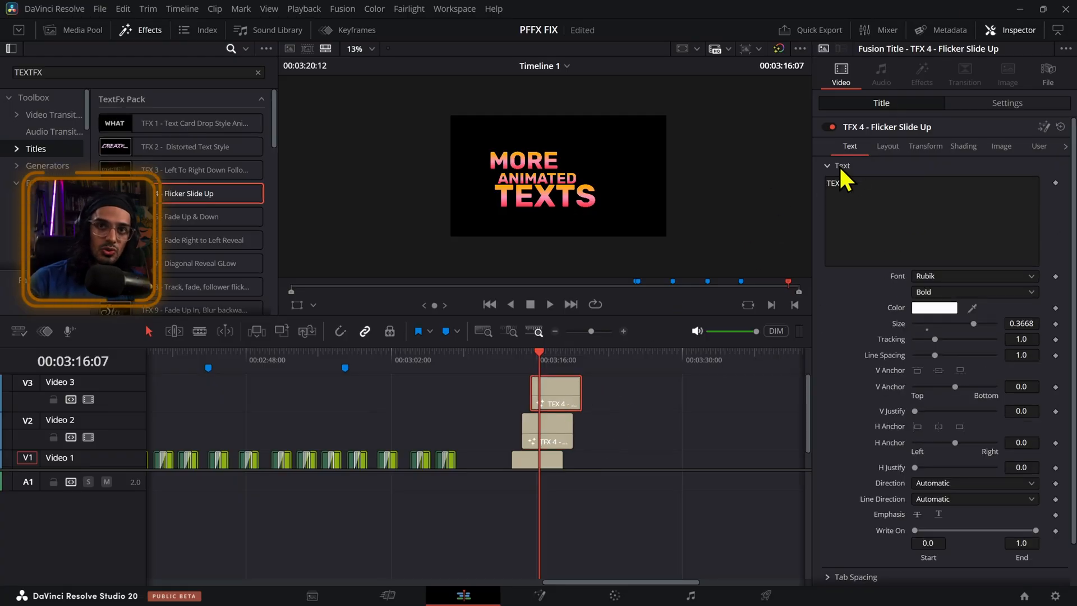
Compare the text and additional settings of the TEXTS and ANIMATED title clips, checking which controls each offers.
left_click(558, 456)
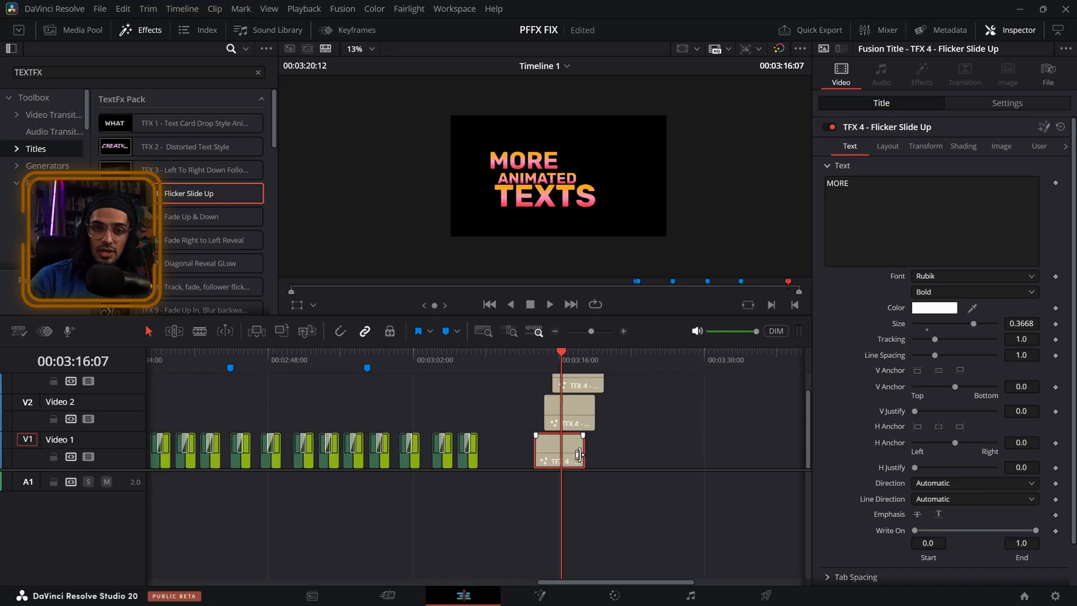
left_click(724, 408)
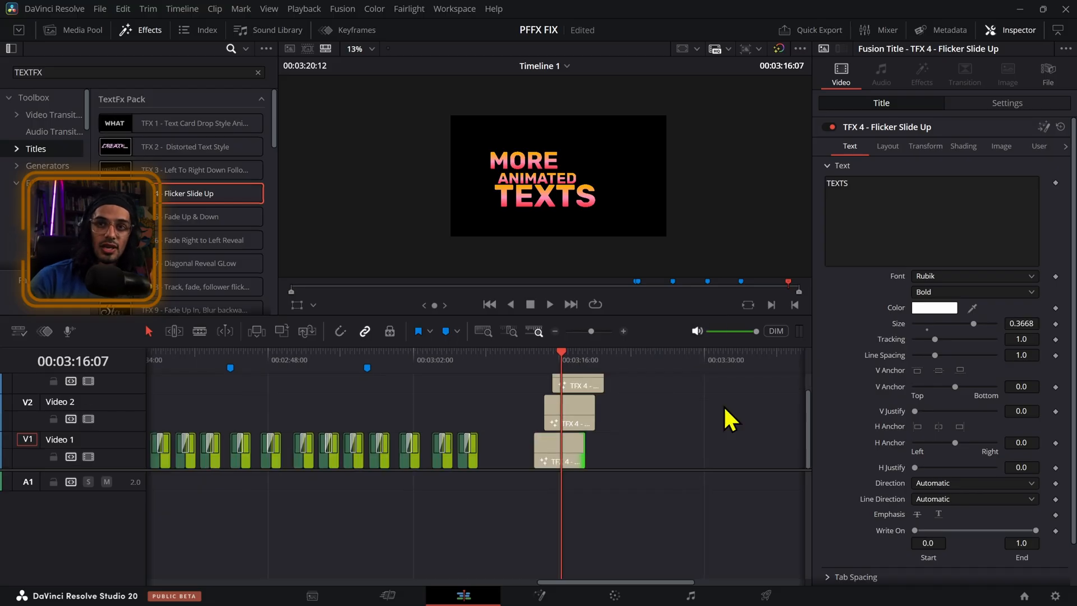
left_click(1065, 147)
left_click(1039, 146)
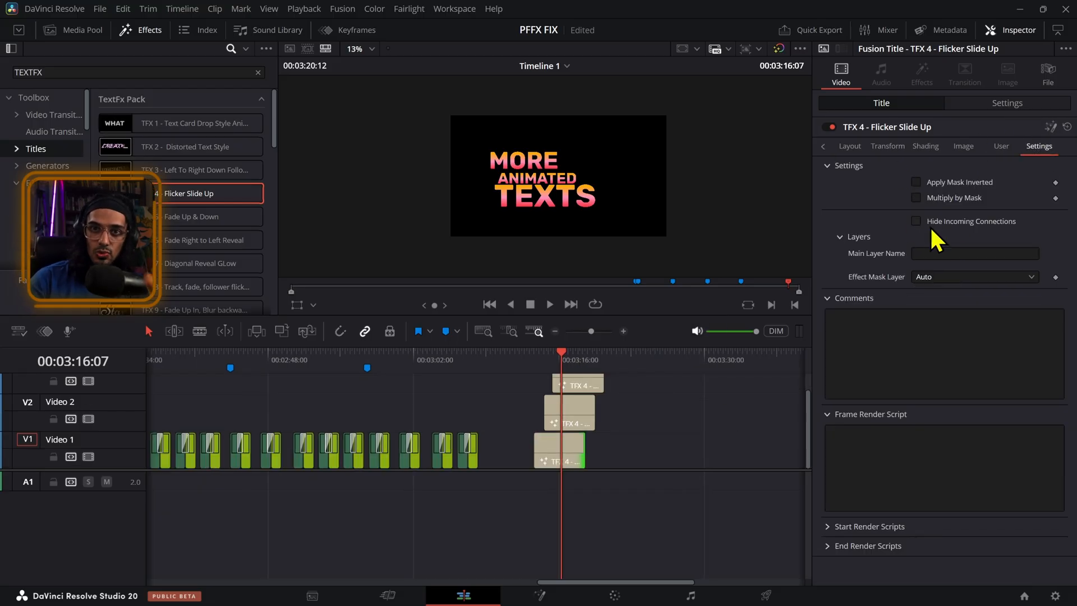
left_click(824, 147)
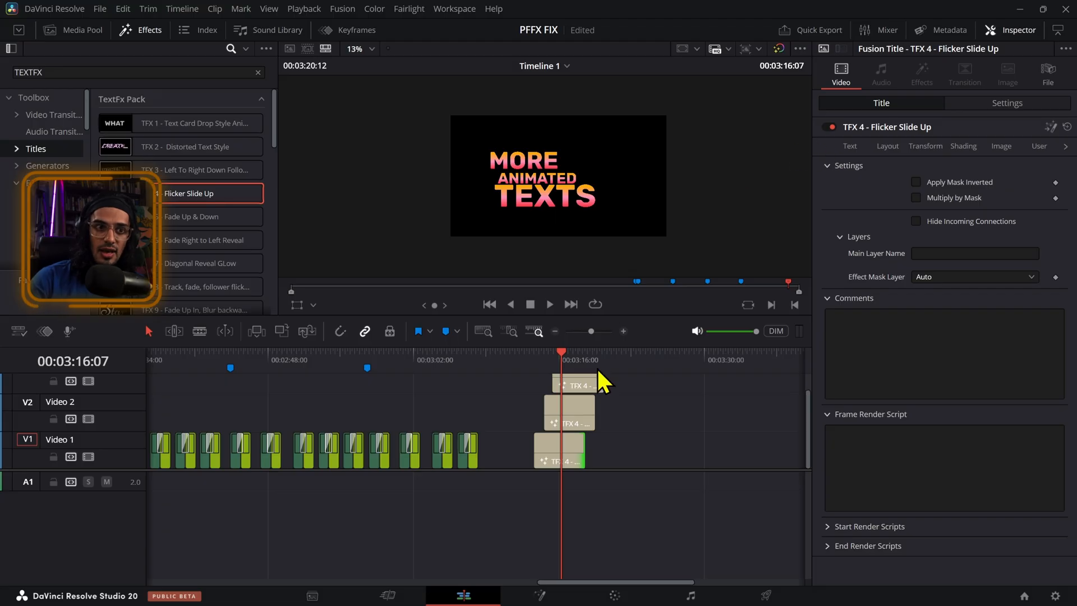
left_click(584, 413)
left_click(1065, 147)
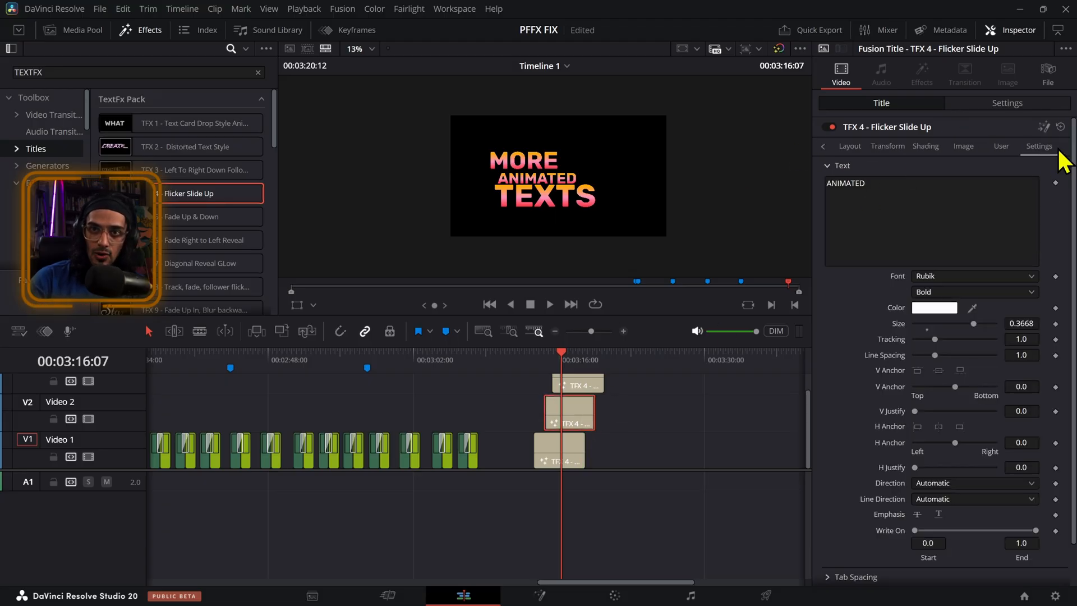
left_click(1043, 148)
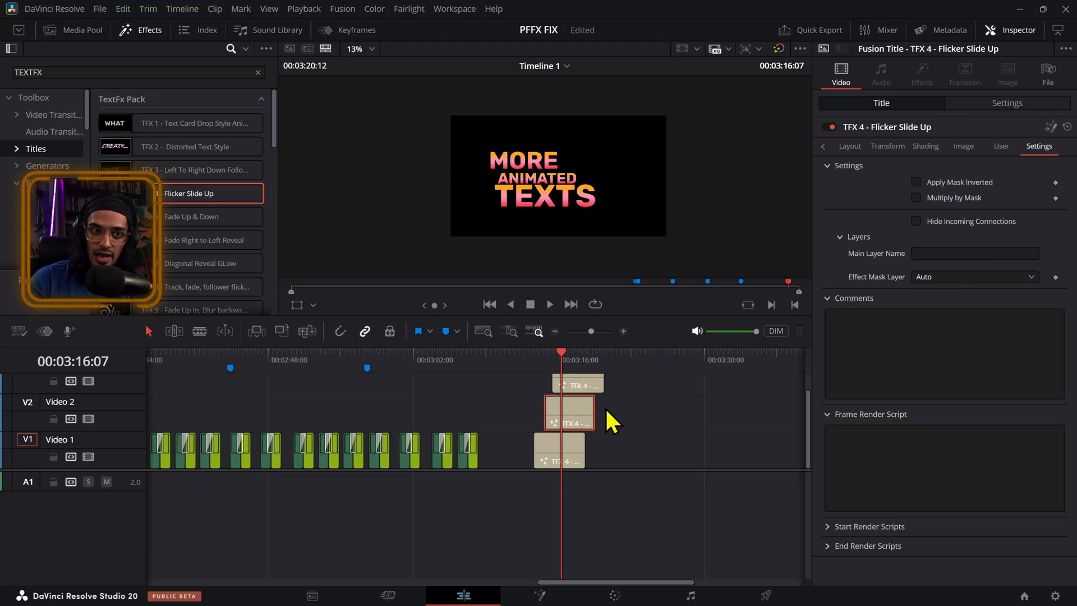
Examine the MORE title on Video 1, going through its text properties and its mask, layer and script settings.
left_click(550, 449)
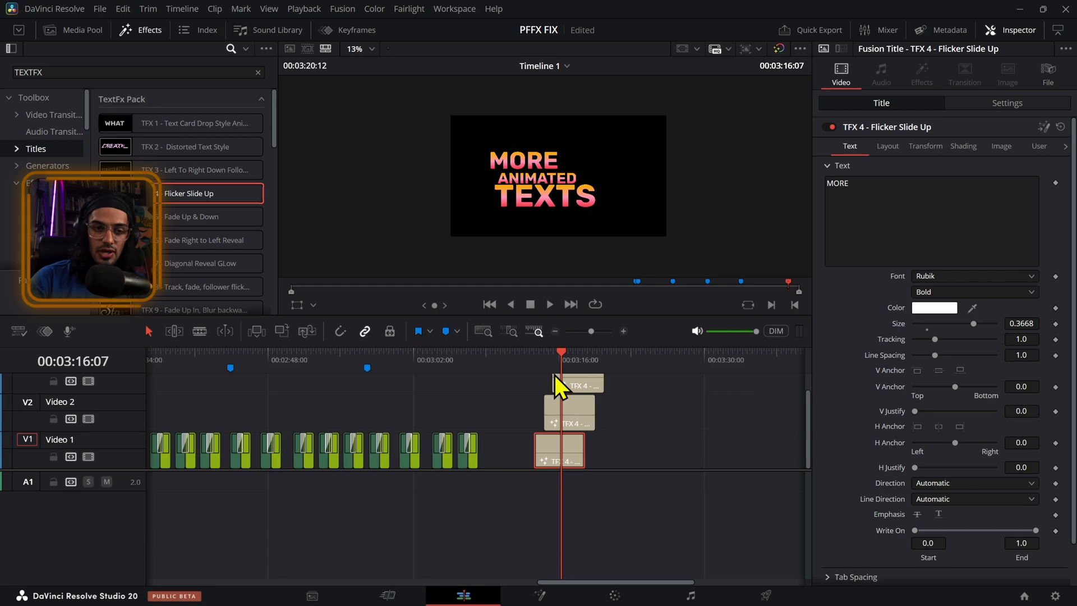
scroll(884, 435, "down", 2)
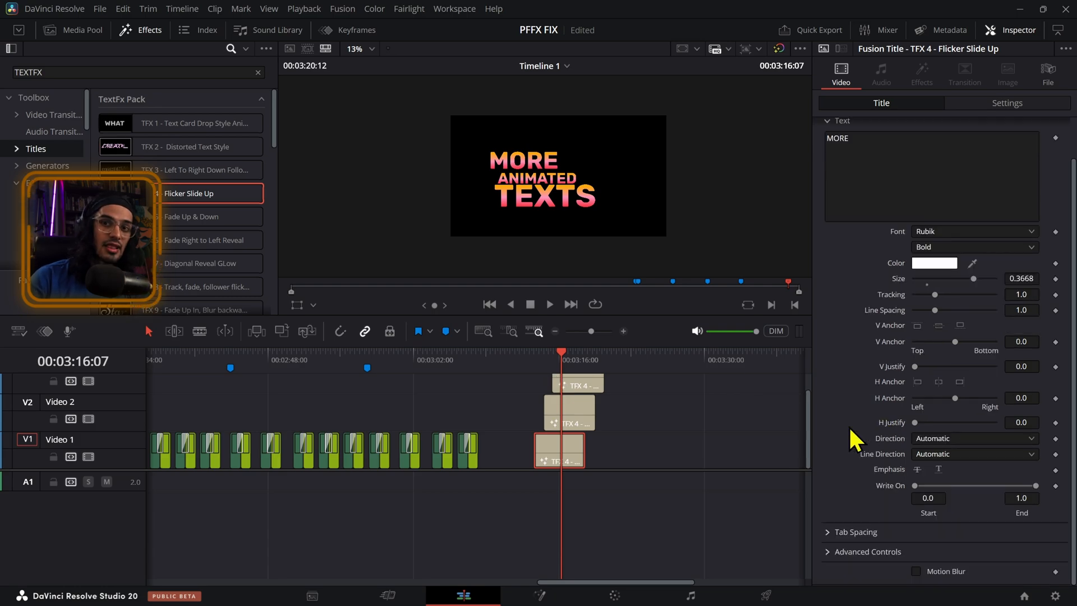
scroll(956, 254, "up", 2)
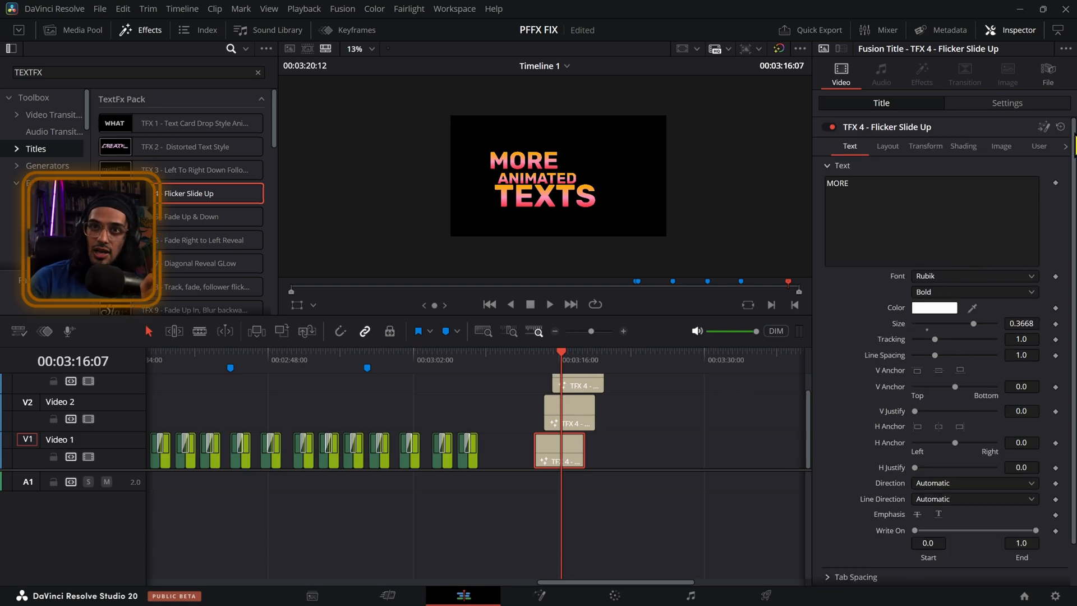
left_click(1065, 147)
left_click(1039, 146)
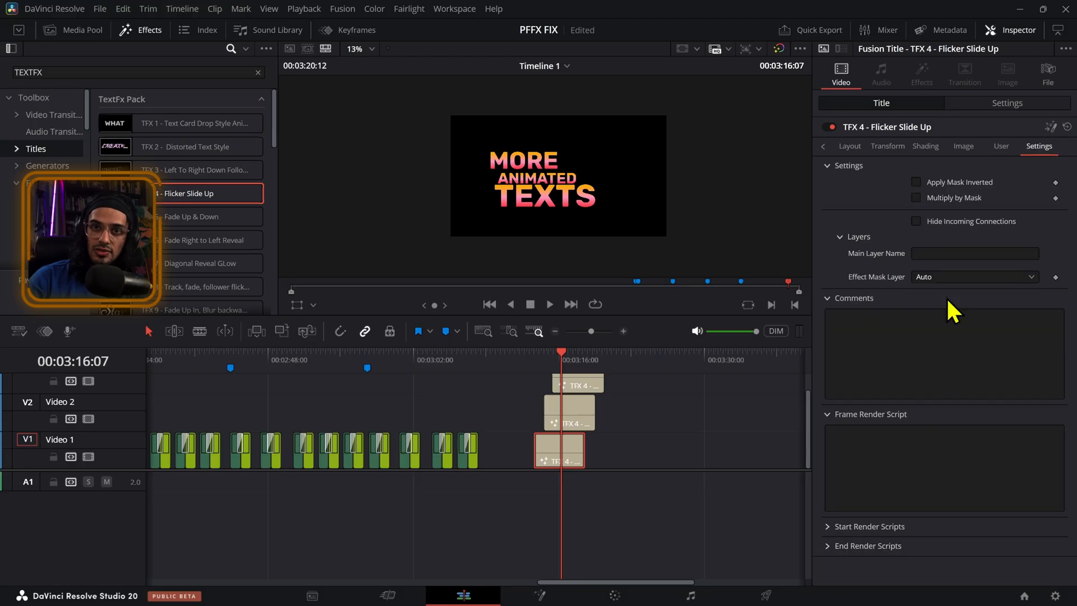
left_click(827, 146)
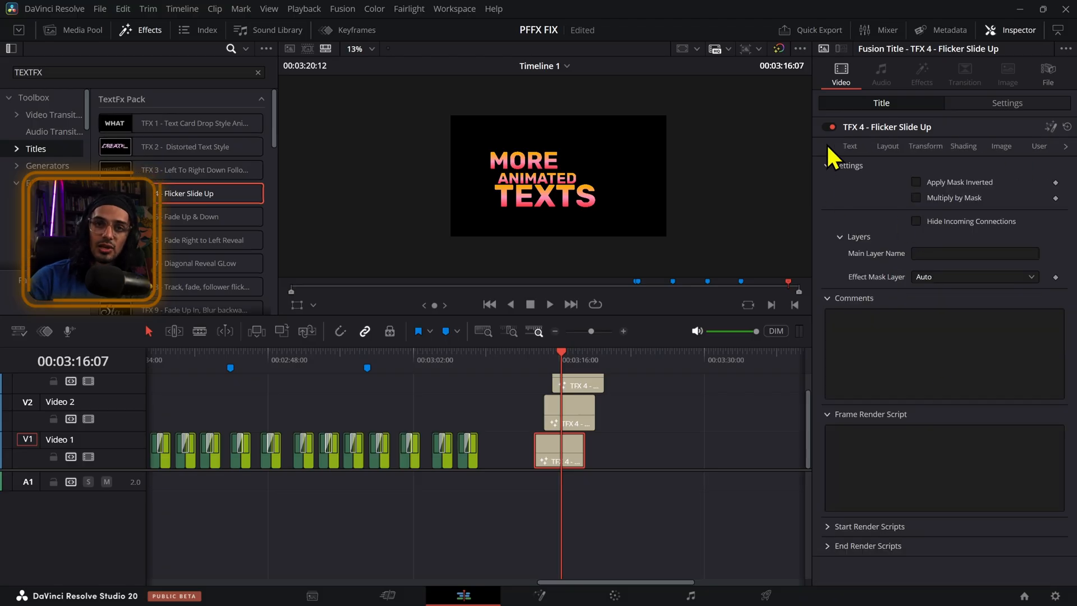
left_click(850, 146)
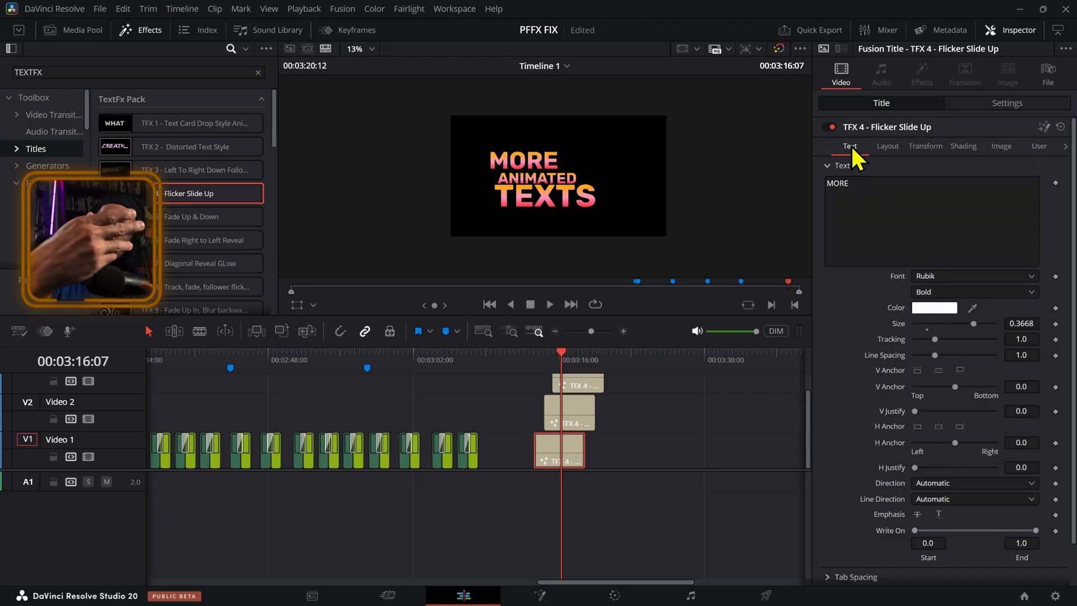
scroll(890, 263, "down", 2)
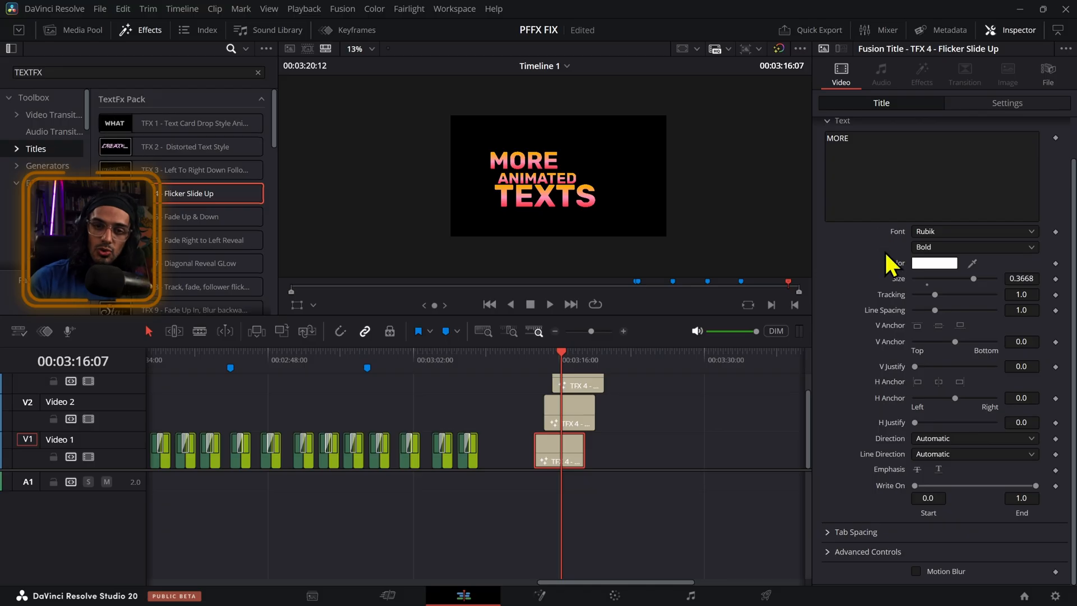